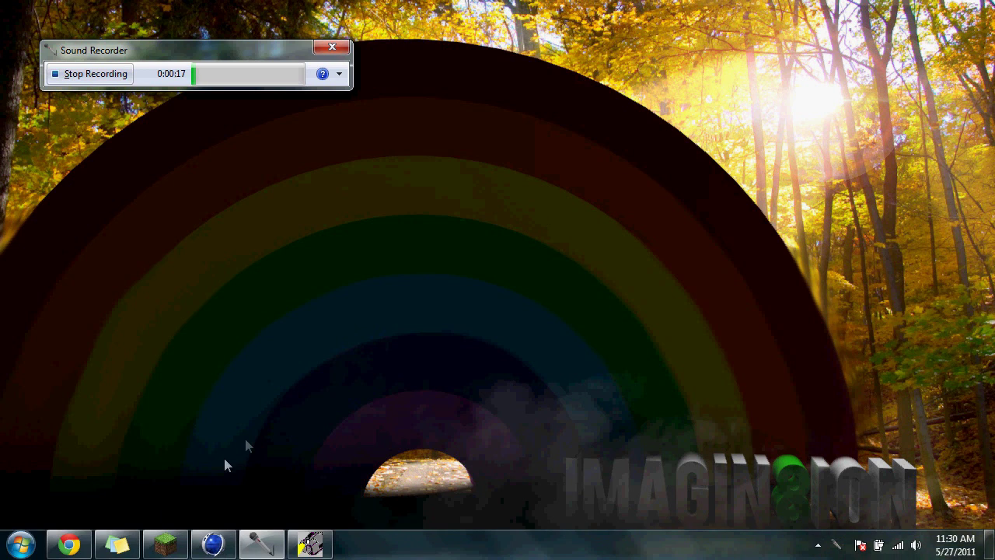
# - Switch to Cinema 4D and add a Background object to the empty scene
pyautogui.moveTo(89, 542)
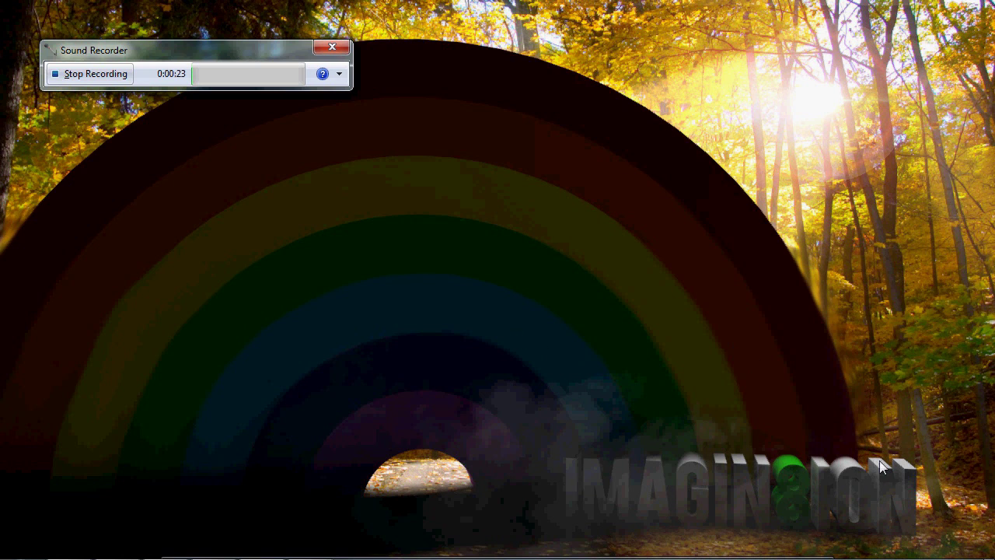
pyautogui.moveTo(210, 553)
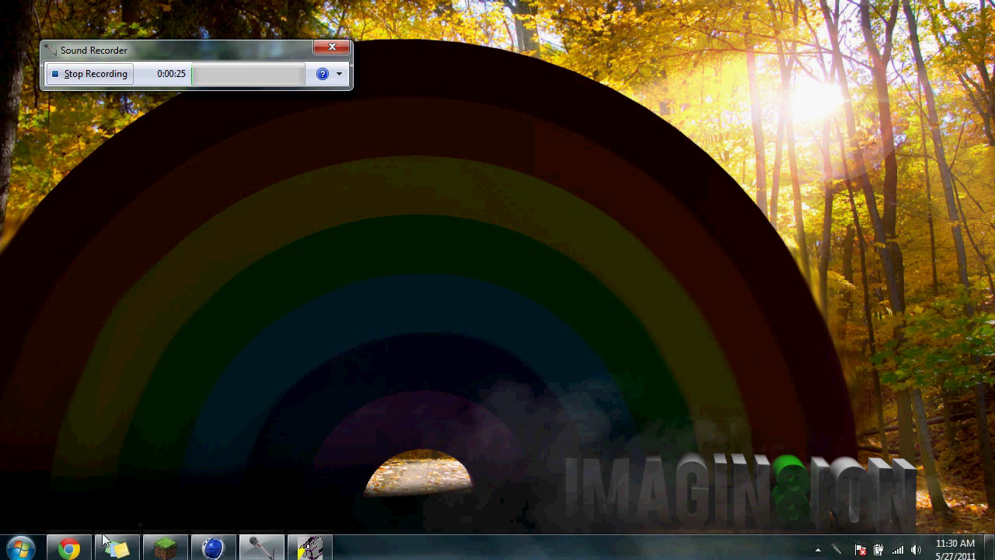
pyautogui.click(210, 547)
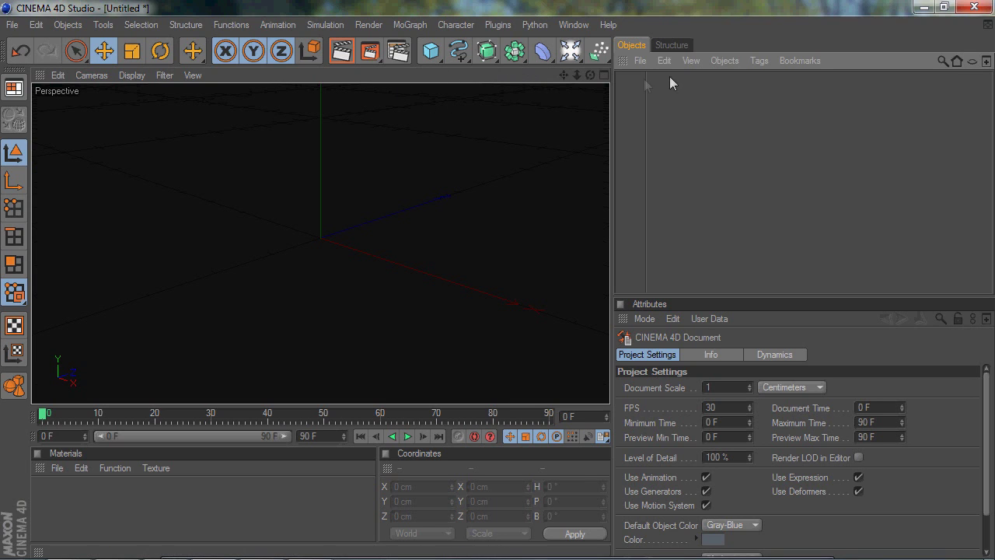
pyautogui.moveTo(565, 75); pyautogui.dragTo(599, 80)
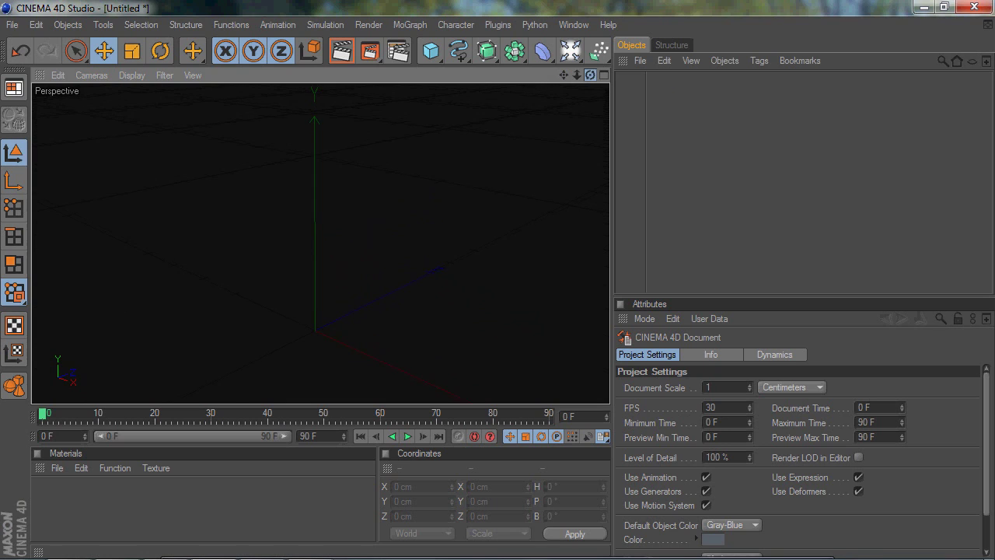
pyautogui.moveTo(560, 82); pyautogui.dragTo(595, 78)
pyautogui.moveTo(542, 130); pyautogui.dragTo(577, 78)
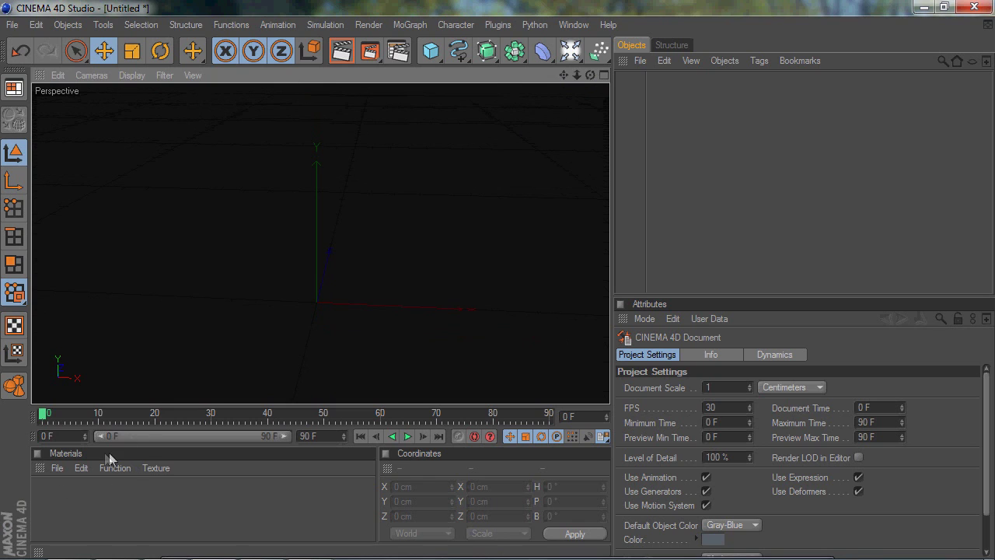
pyautogui.click(570, 51)
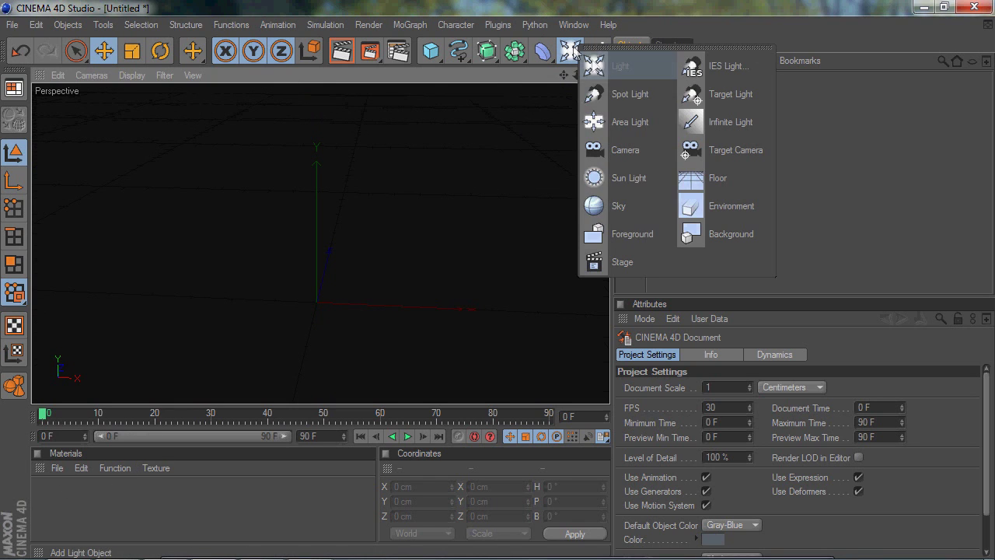
pyautogui.click(715, 234)
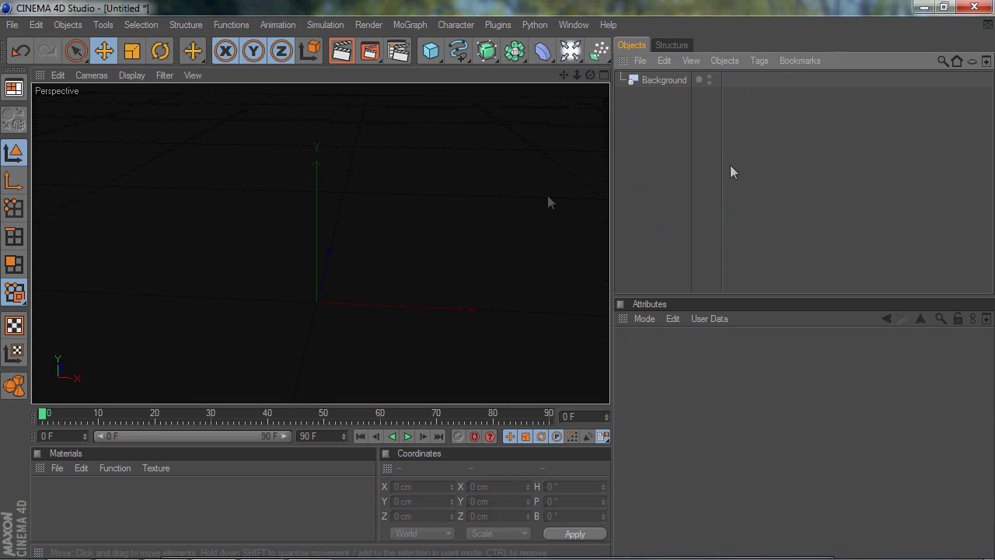
# - Create a new material and open it in the Material Editor
pyautogui.doubleClick(65, 495)
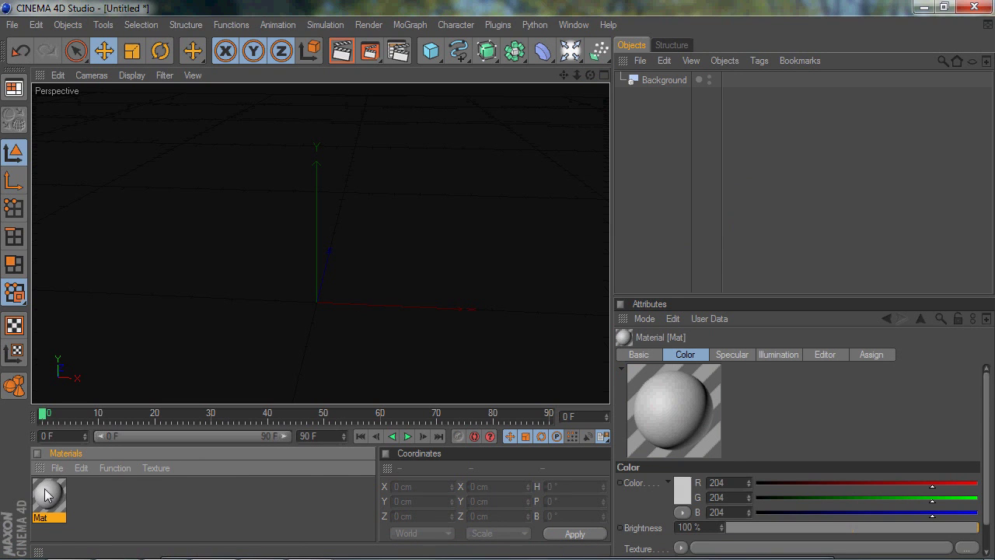
pyautogui.doubleClick(48, 495)
pyautogui.click(302, 407)
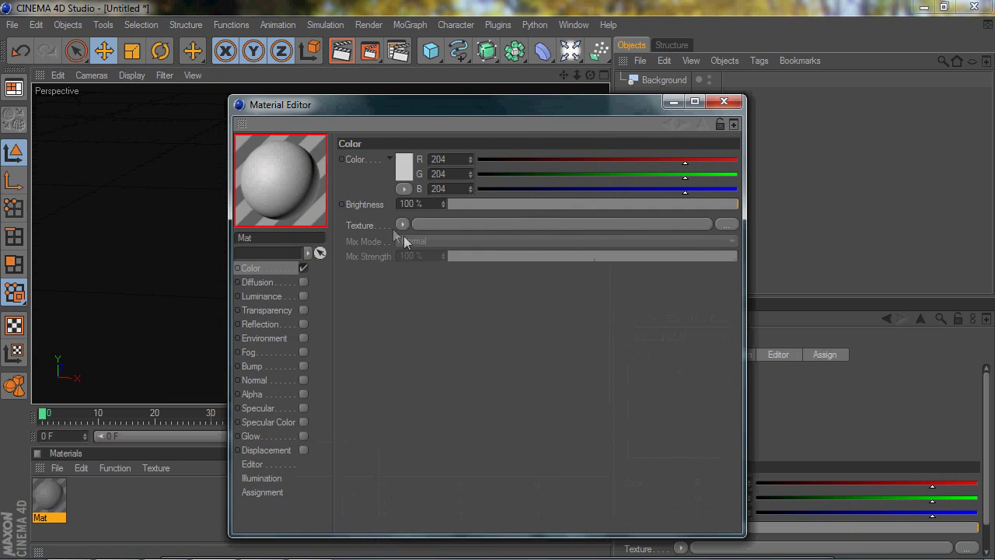
# - Load the Forest image from the Imagin8ion folder in Picture Manipulation as the material's color texture and close the editor
pyautogui.click(402, 224)
pyautogui.click(460, 254)
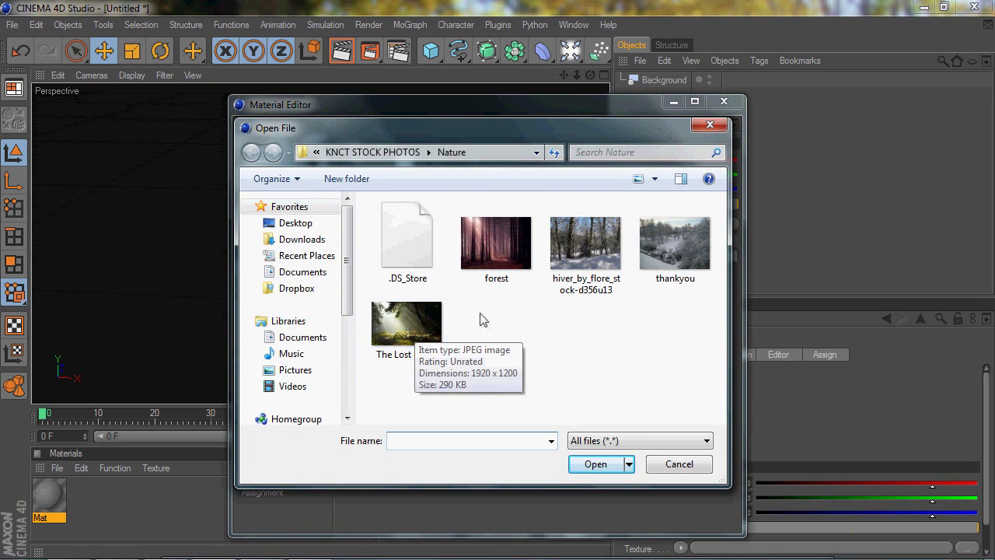
pyautogui.click(381, 152)
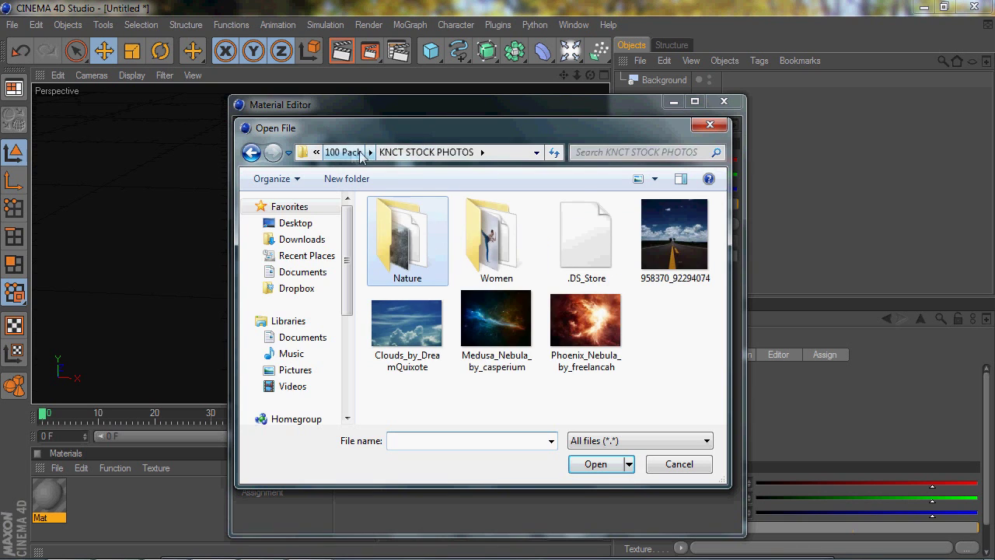
pyautogui.click(350, 153)
pyautogui.click(349, 153)
pyautogui.click(346, 152)
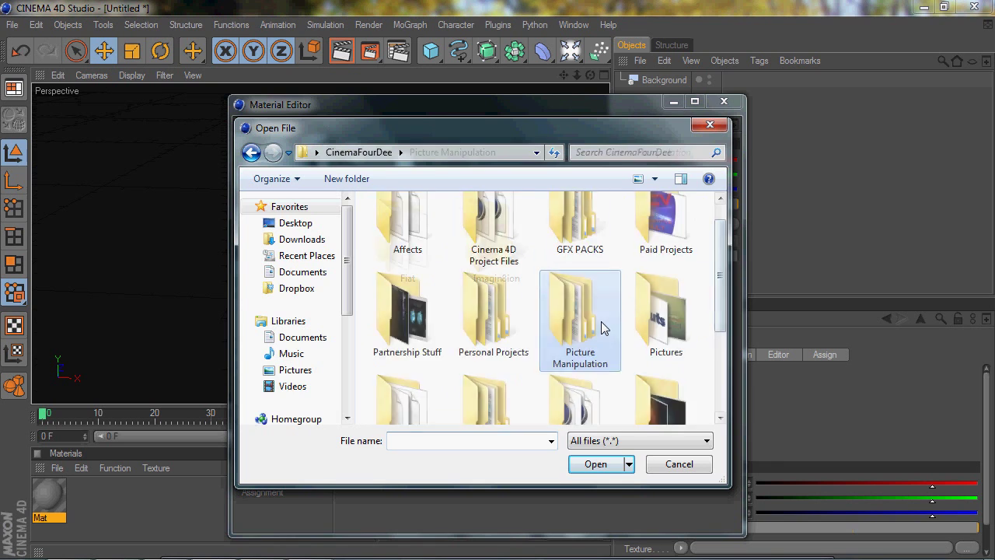
pyautogui.doubleClick(580, 342)
pyautogui.doubleClick(498, 251)
pyautogui.doubleClick(587, 238)
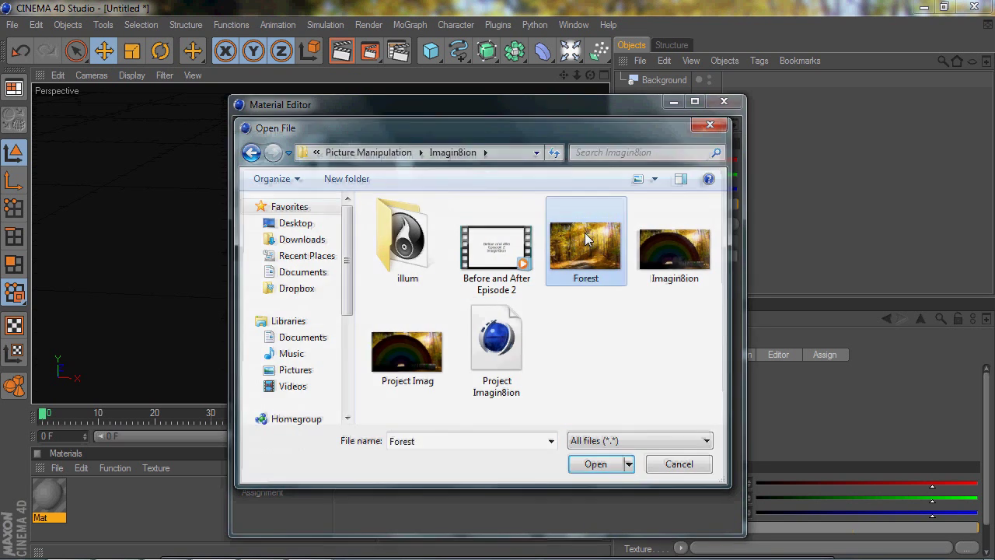
pyautogui.click(518, 339)
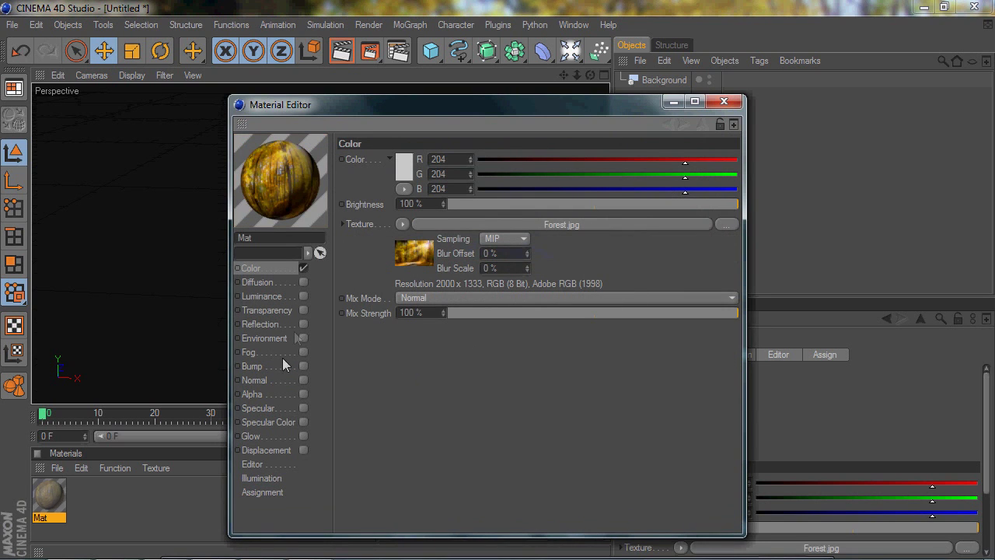
pyautogui.click(724, 101)
# - Apply the forest material to the Background object and test-render the perspective view
pyautogui.moveTo(44, 497); pyautogui.dragTo(662, 87)
pyautogui.click(657, 116)
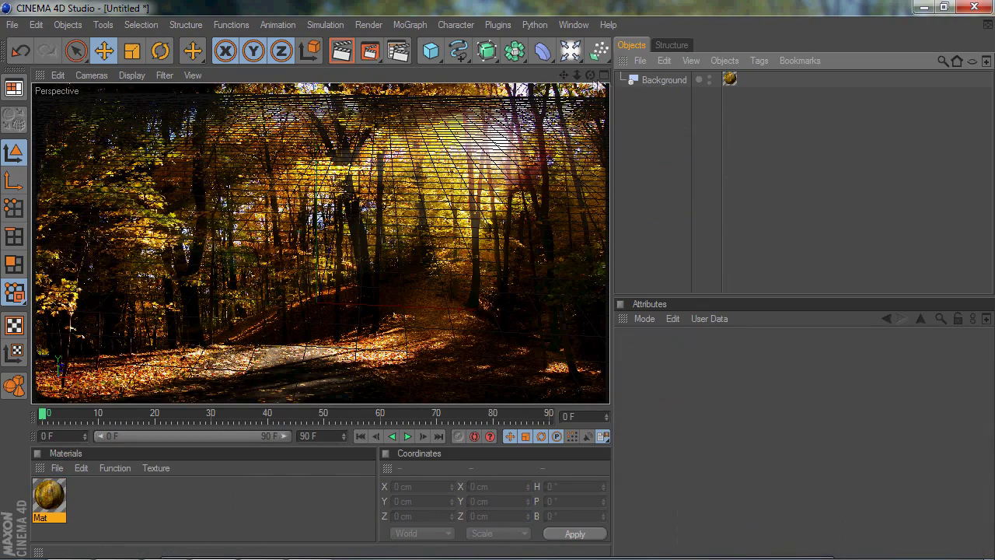
pyautogui.click(341, 51)
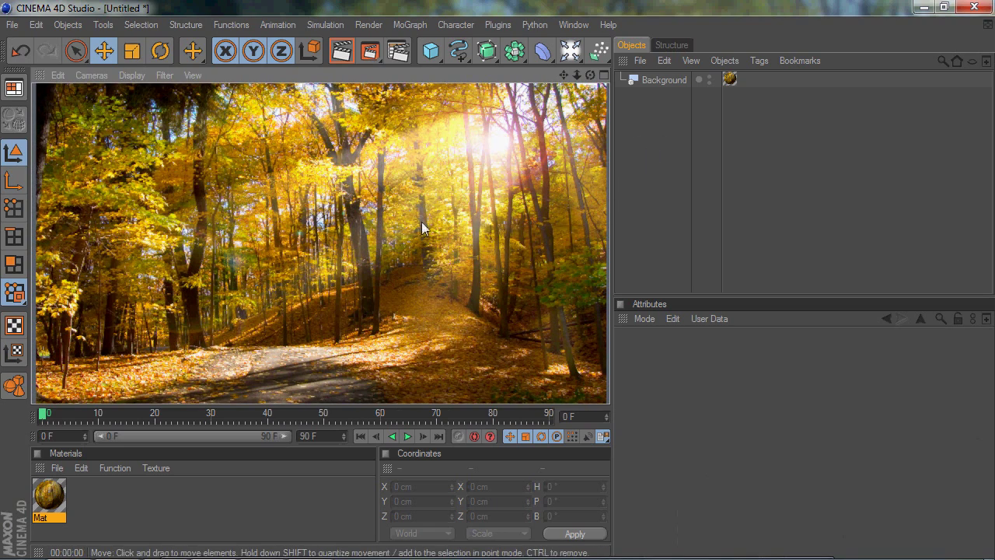
pyautogui.click(685, 171)
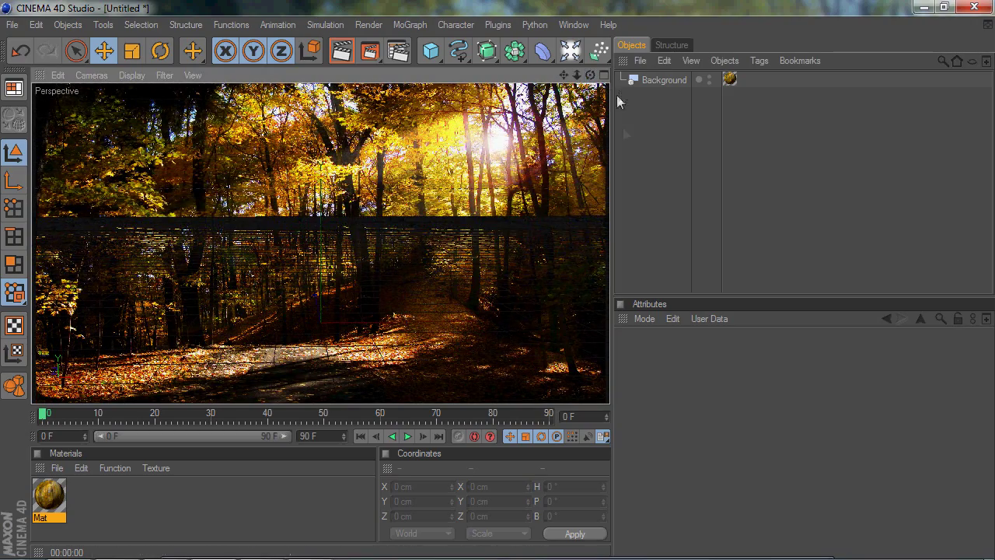
# - Save the project to the Desktop as "Imagin8ion Tutorial"
pyautogui.click(11, 25)
pyautogui.click(46, 160)
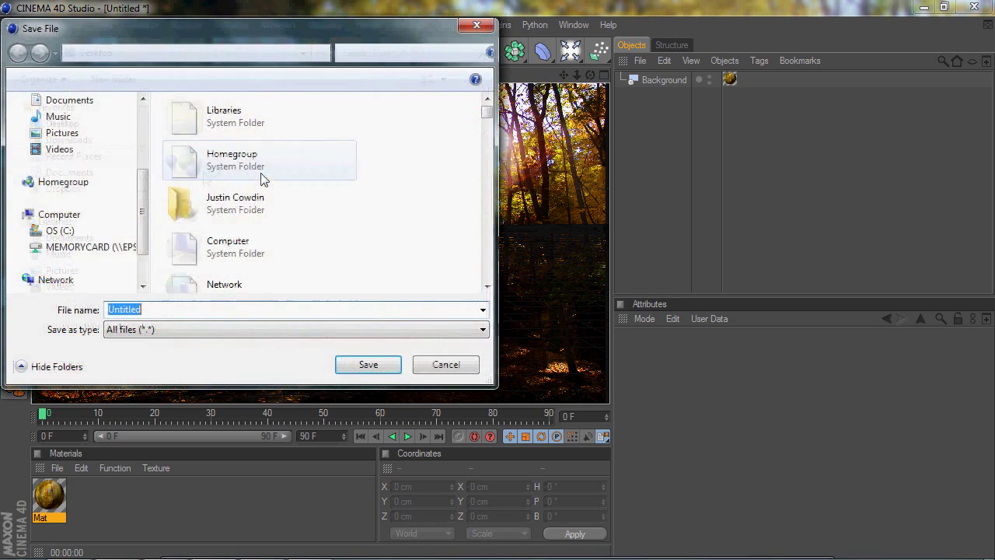
pyautogui.click(57, 126)
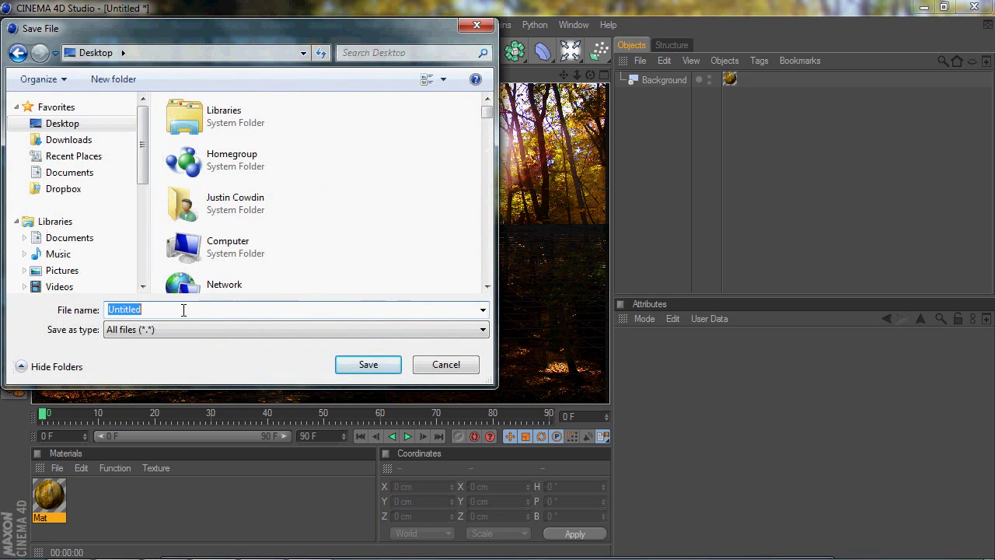
pyautogui.write('Imagin8io')
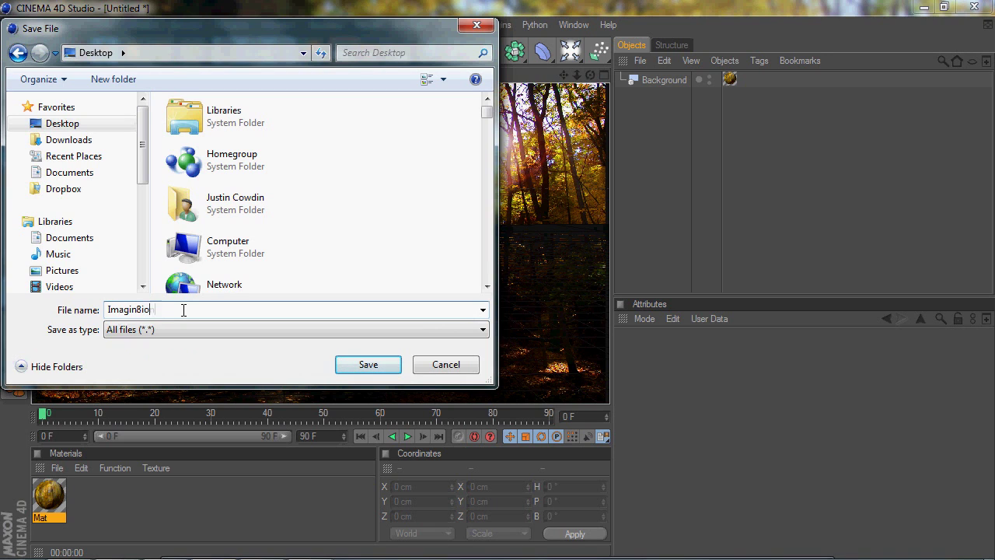
pyautogui.write('n Tutorial')
pyautogui.press('Return')
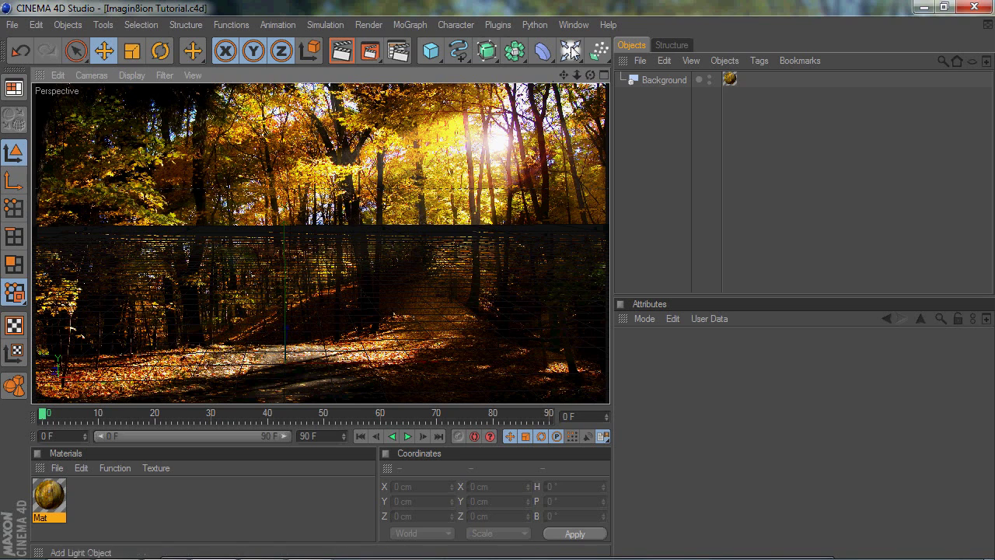
# - Add a Plane to the scene and make it a child of the Background object
pyautogui.moveTo(431, 51); pyautogui.dragTo(578, 92)
pyautogui.click(666, 123)
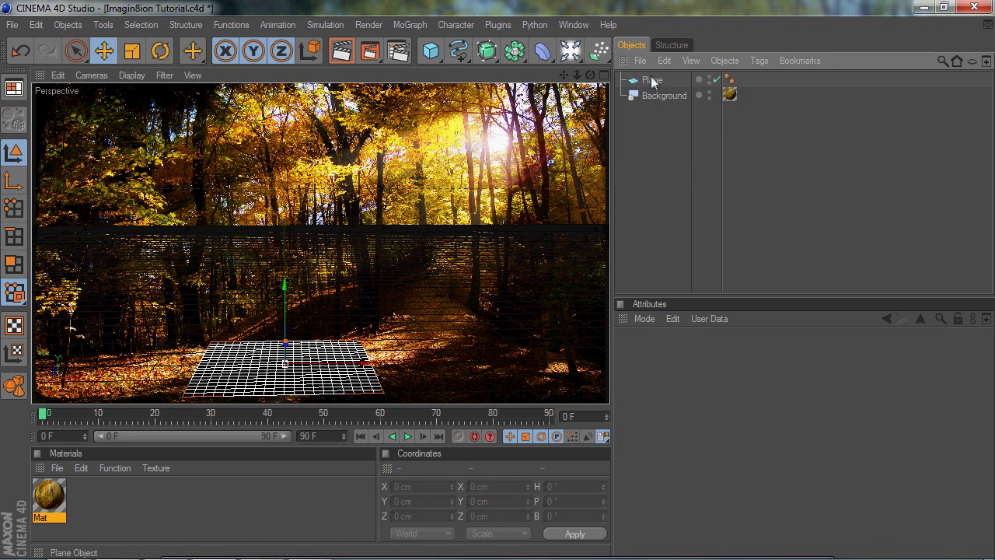
pyautogui.moveTo(657, 94); pyautogui.dragTo(657, 95)
pyautogui.click(668, 114)
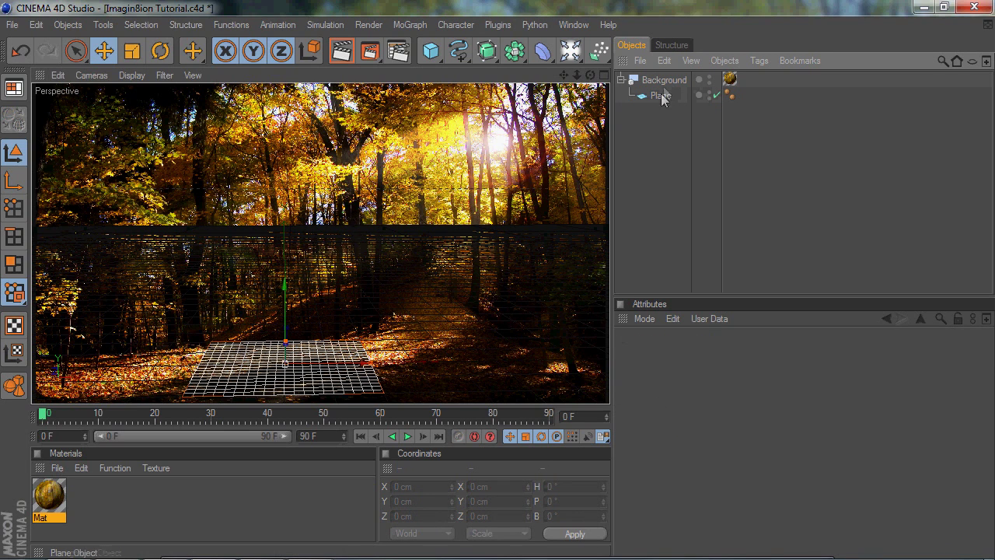
# - Give the Background object a Compositing tag with Compositing Background enabled and test-render the view
pyautogui.click(664, 81)
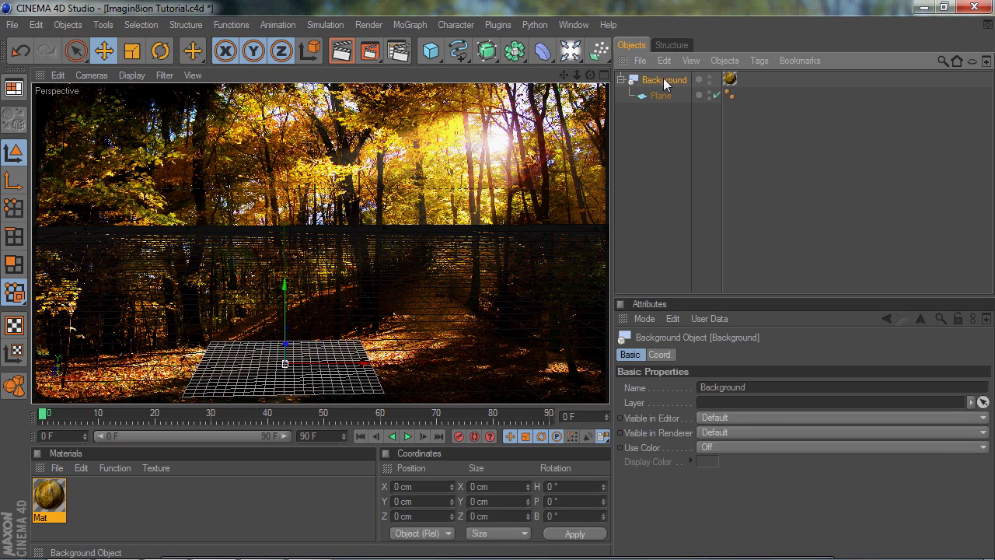
pyautogui.click(754, 63)
pyautogui.moveTo(786, 83)
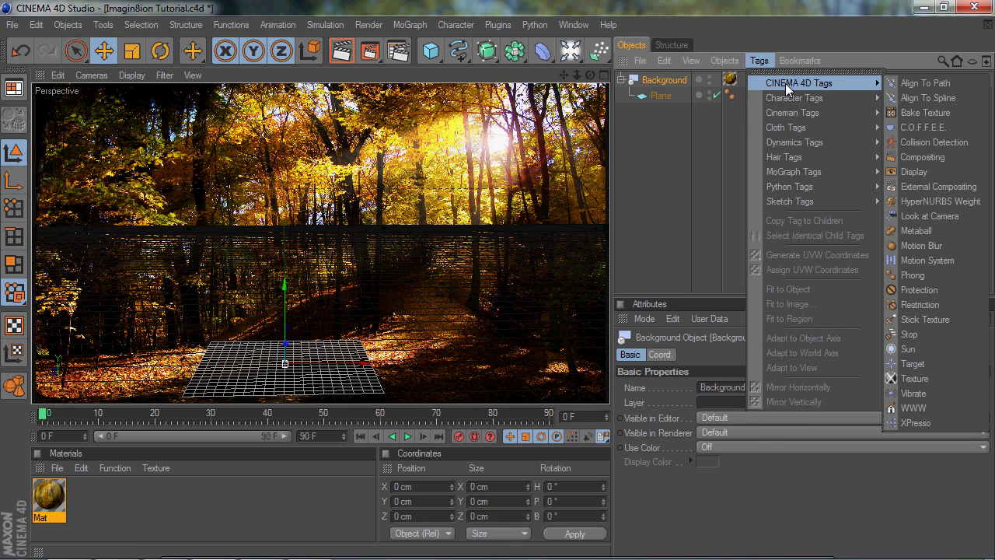
pyautogui.click(937, 157)
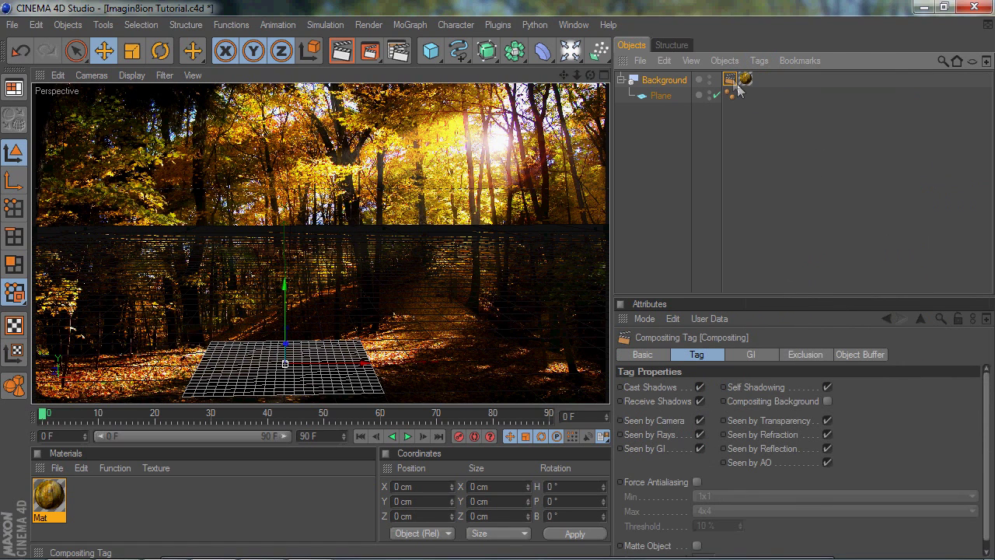
pyautogui.click(829, 401)
pyautogui.click(688, 178)
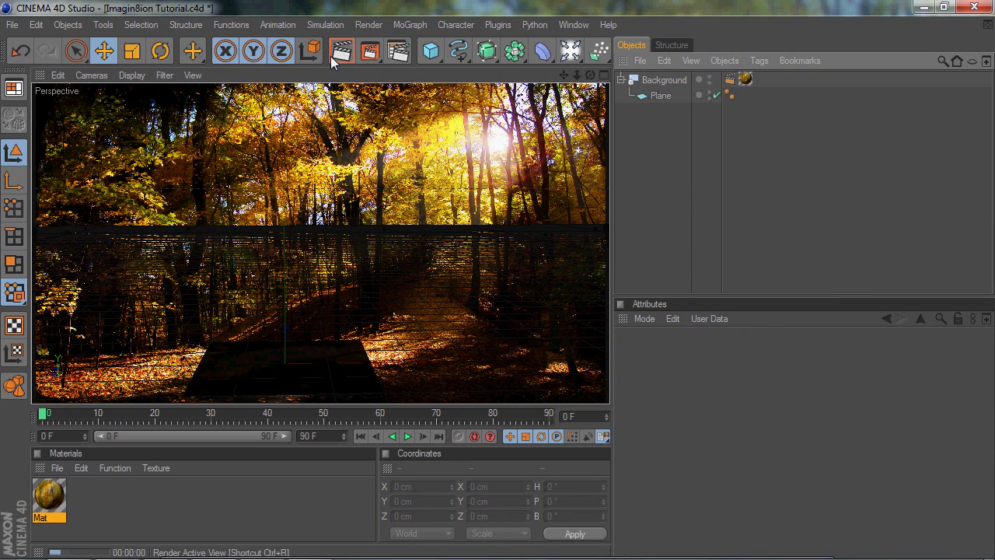
pyautogui.click(333, 56)
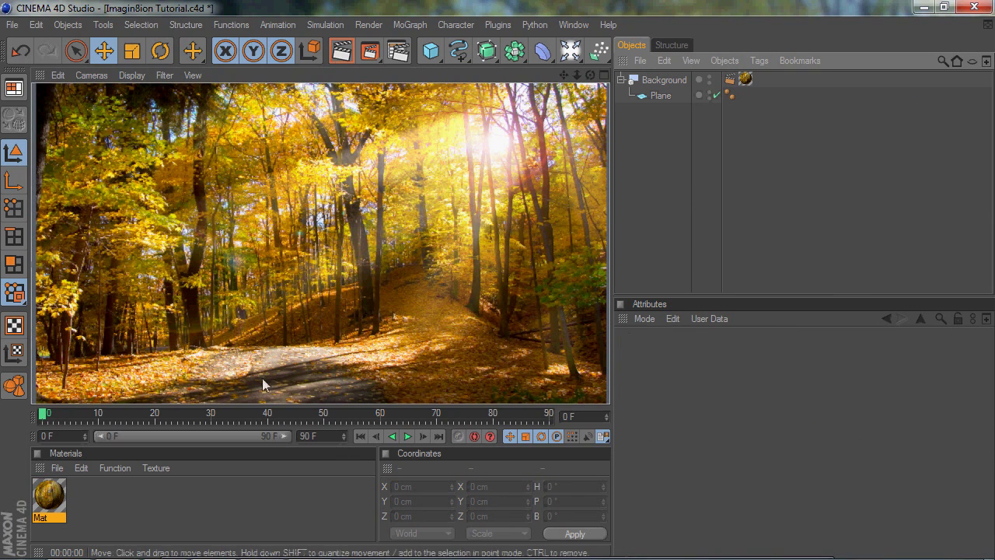
pyautogui.click(716, 204)
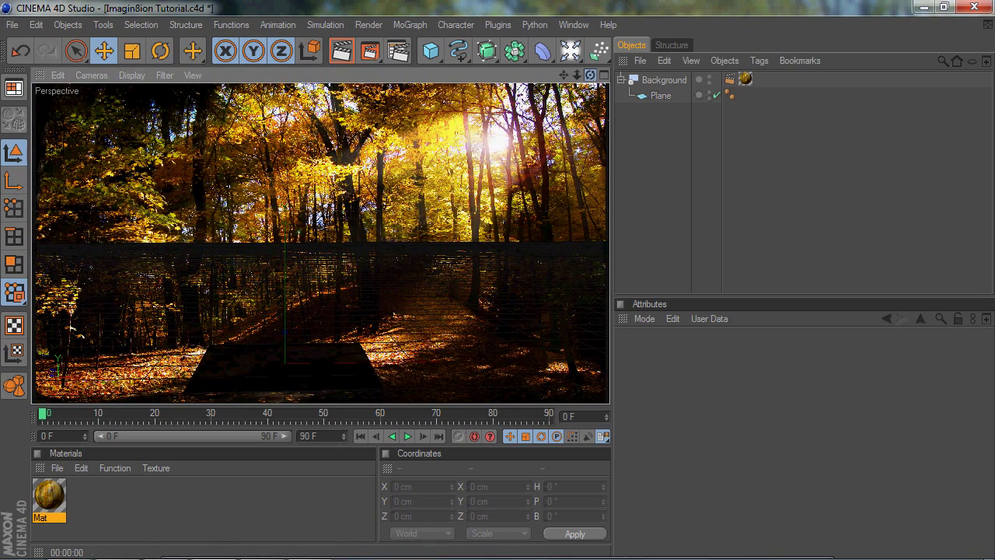
# - Set the Plane's width to 9999999 cm and its height to 99999999 cm, then test-render the view
pyautogui.click(661, 96)
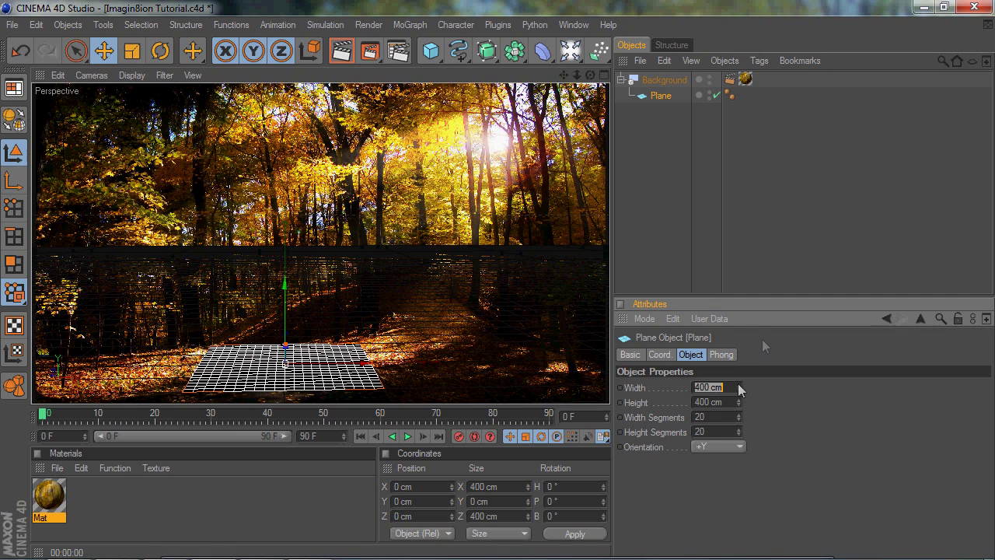
pyautogui.write('0')
pyautogui.press('Return')
pyautogui.click(700, 387)
pyautogui.write('9999999')
pyautogui.press('Return')
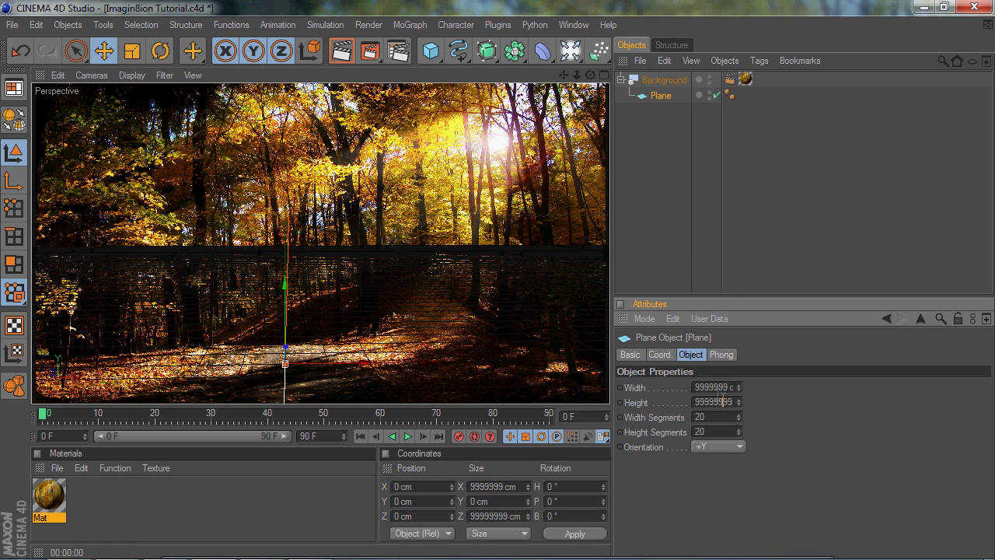
pyautogui.click(735, 249)
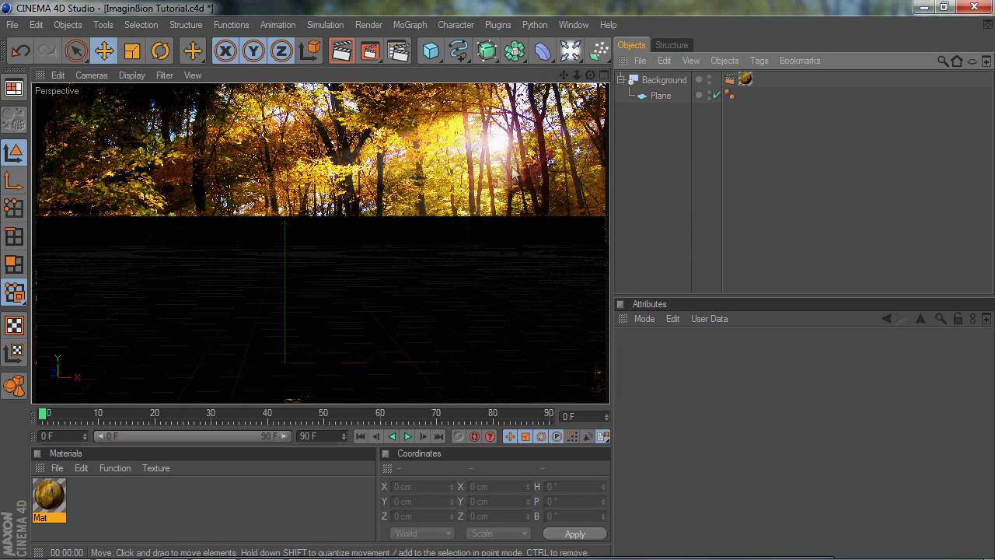
pyautogui.hotkey('ctrl', 'r')
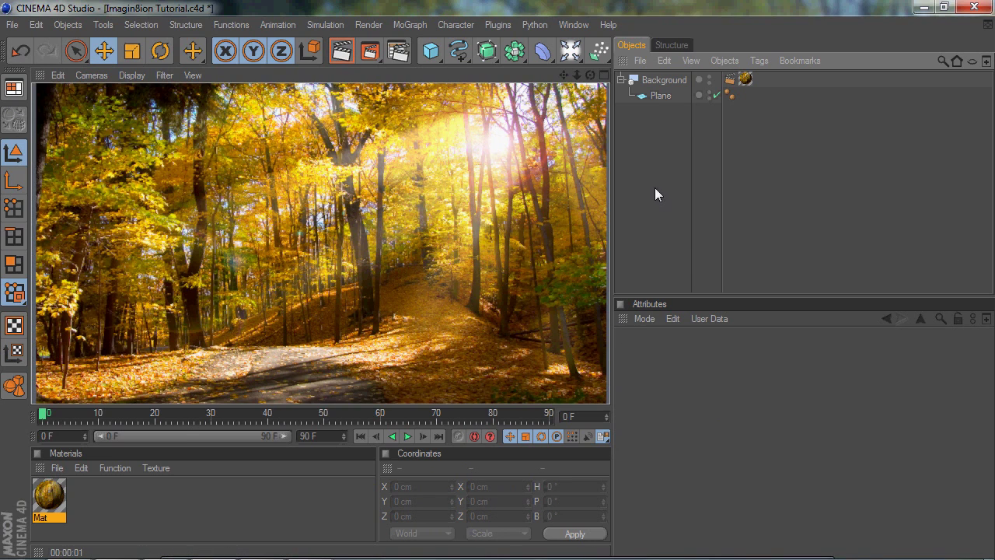
# - Add a Light, move it up towards the sun at about X 364 cm, Y 2164 cm, Z 1047 cm, and test-render the view
pyautogui.click(569, 51)
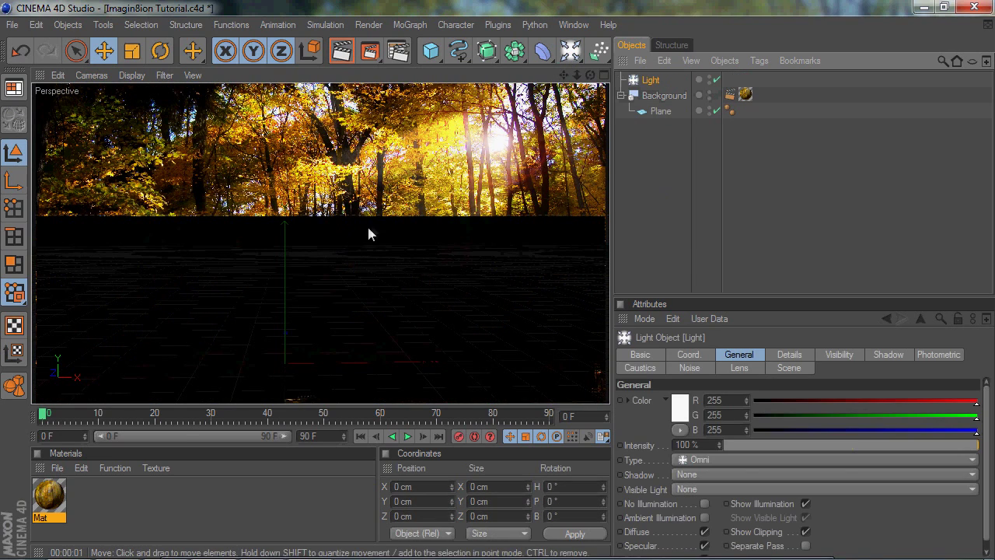
pyautogui.moveTo(291, 329); pyautogui.dragTo(264, 362)
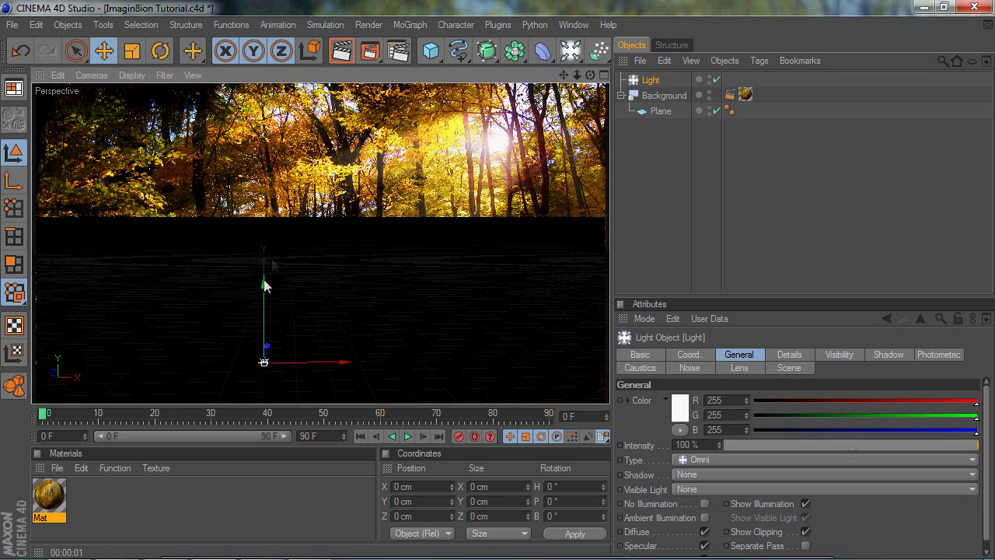
pyautogui.moveTo(321, 183); pyautogui.dragTo(326, 163)
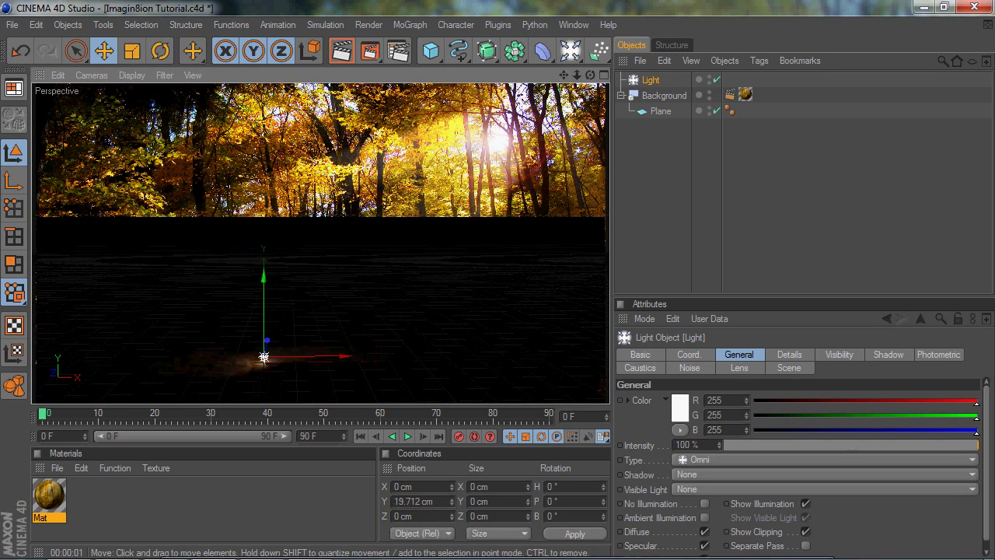
pyautogui.moveTo(288, 268); pyautogui.dragTo(291, 179)
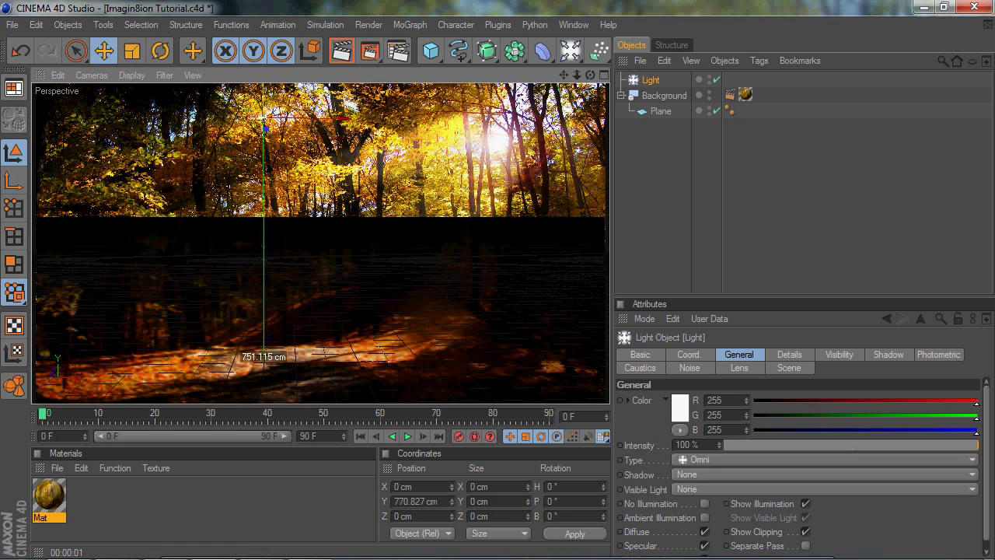
pyautogui.moveTo(577, 75); pyautogui.dragTo(577, 78)
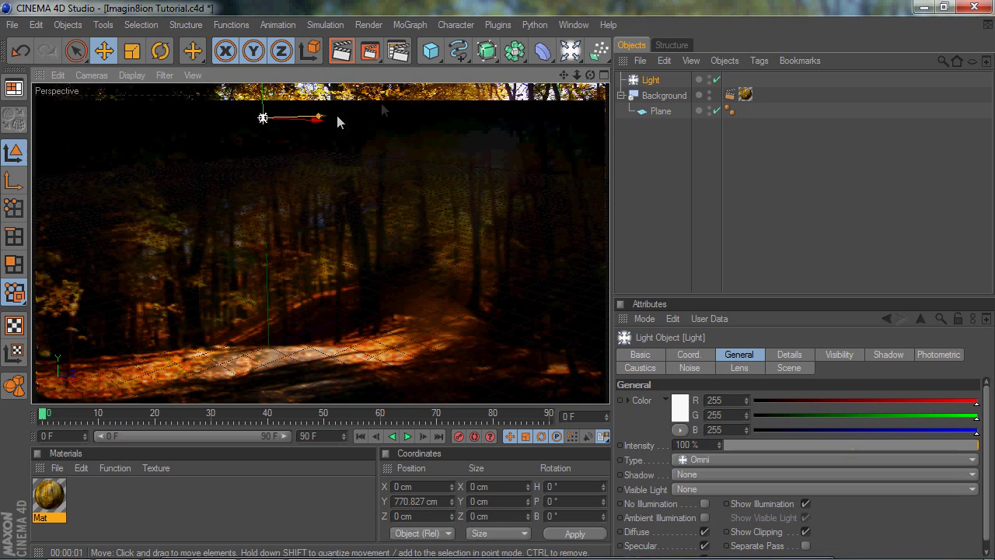
pyautogui.moveTo(327, 115); pyautogui.dragTo(540, 138)
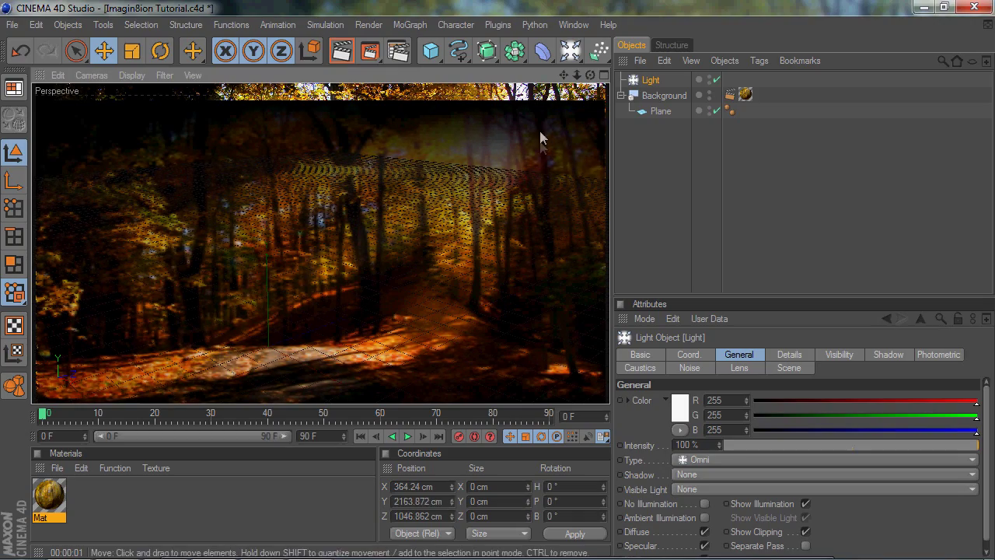
pyautogui.click(644, 182)
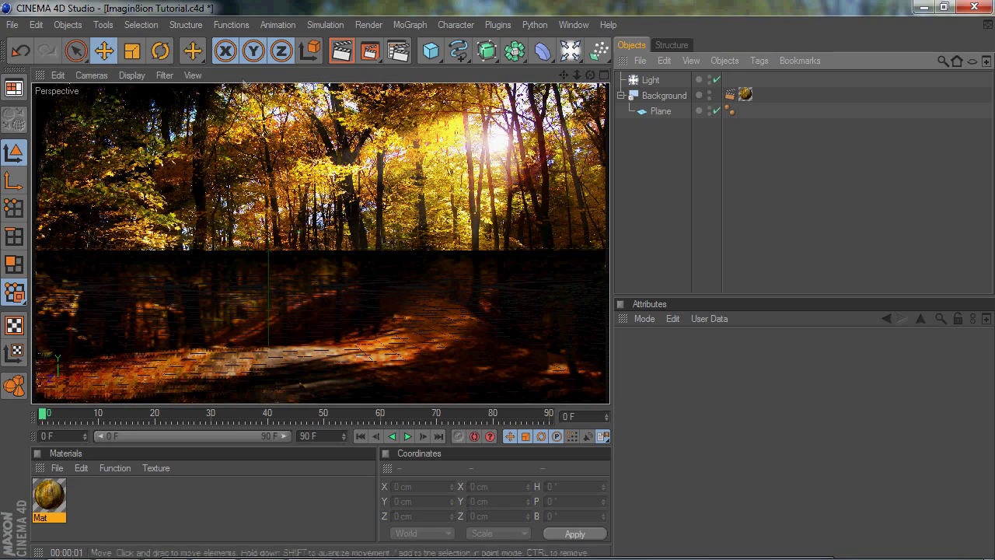
pyautogui.hotkey('ctrl', 'r')
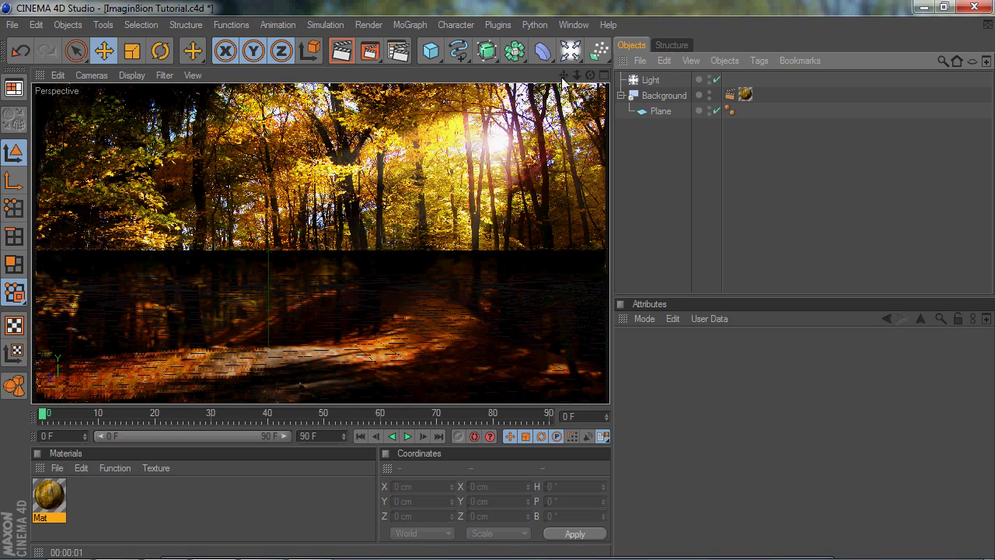
# - Add a Tube to the scene and rotate it upright to a pitch of about 88.7°
pyautogui.moveTo(564, 75); pyautogui.dragTo(576, 76)
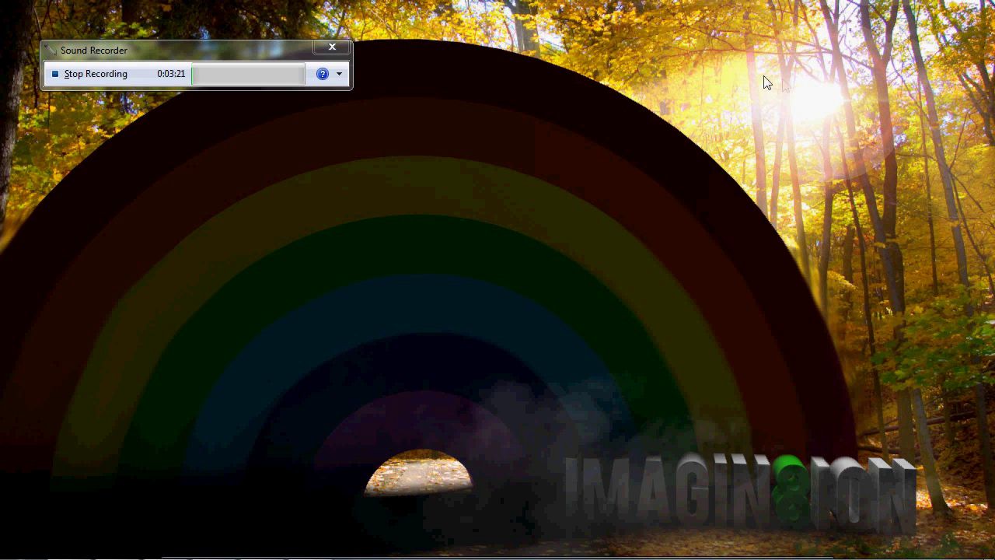
pyautogui.moveTo(97, 526)
pyautogui.click(208, 539)
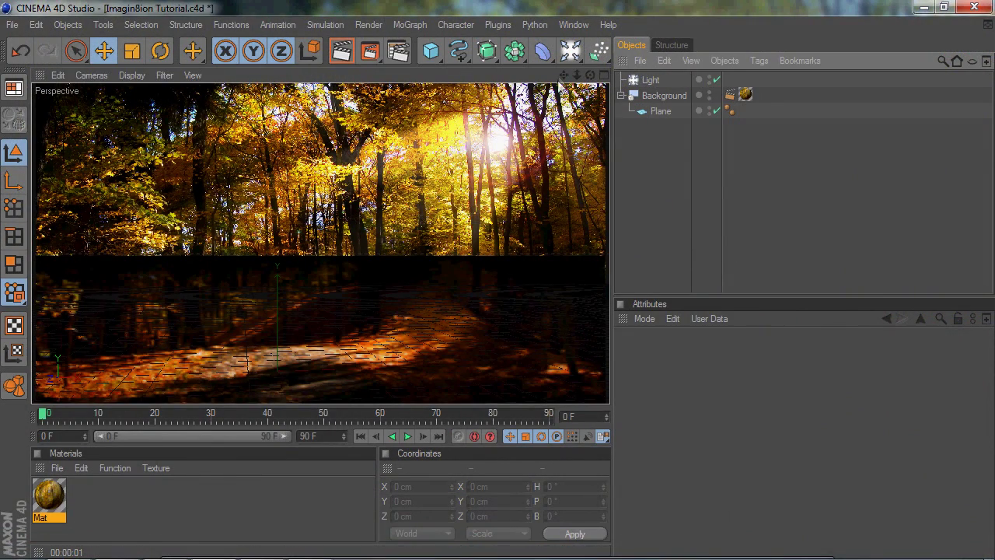
pyautogui.click(432, 53)
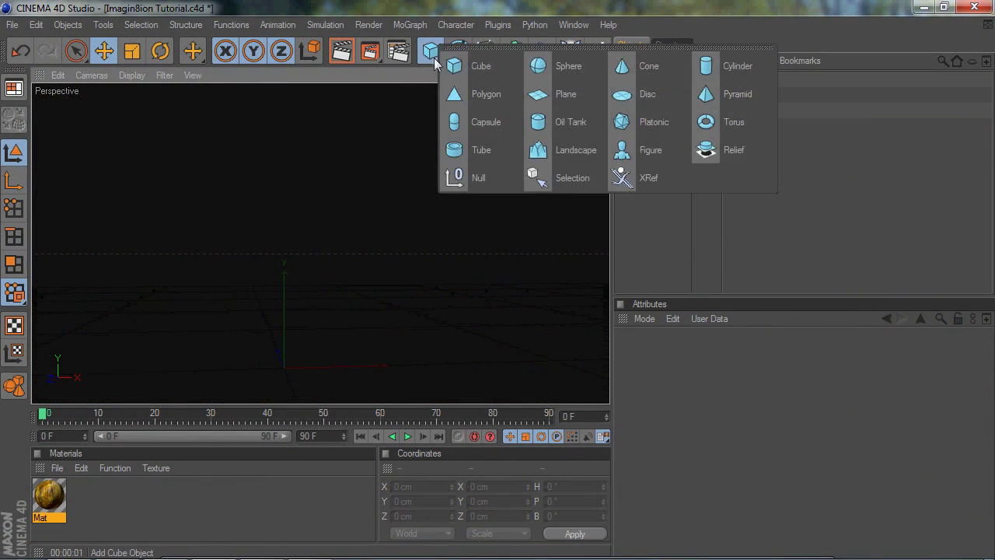
pyautogui.click(482, 149)
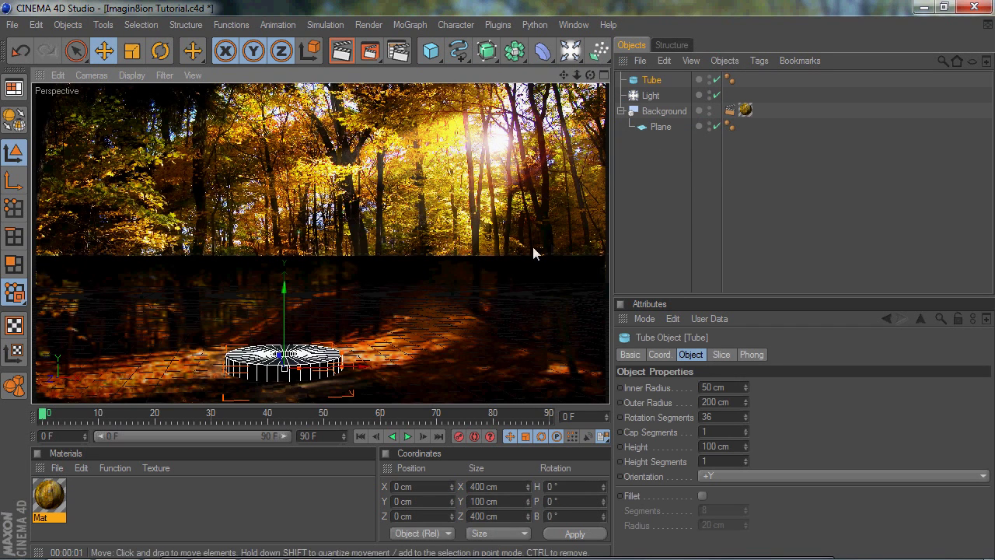
pyautogui.click(160, 51)
pyautogui.moveTo(287, 336); pyautogui.dragTo(260, 385)
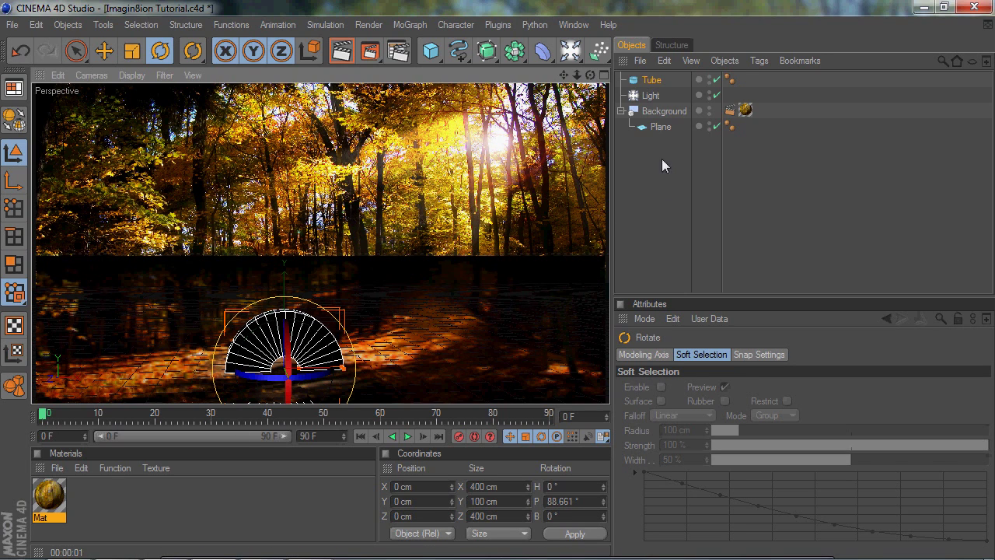
# - Enable Slice on the Tube from 0° to 180° and raise it slightly to about Y 5.5 cm
pyautogui.click(654, 81)
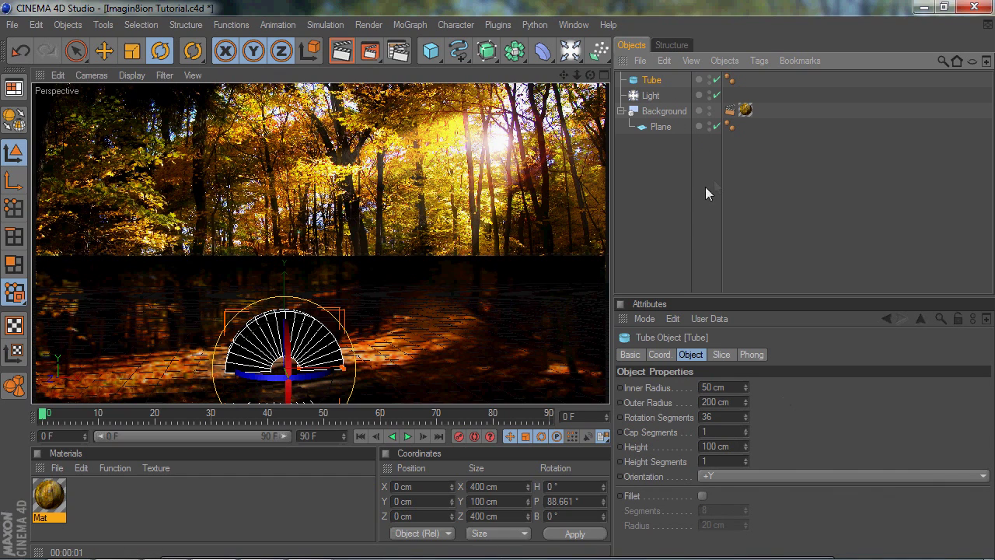
pyautogui.click(724, 355)
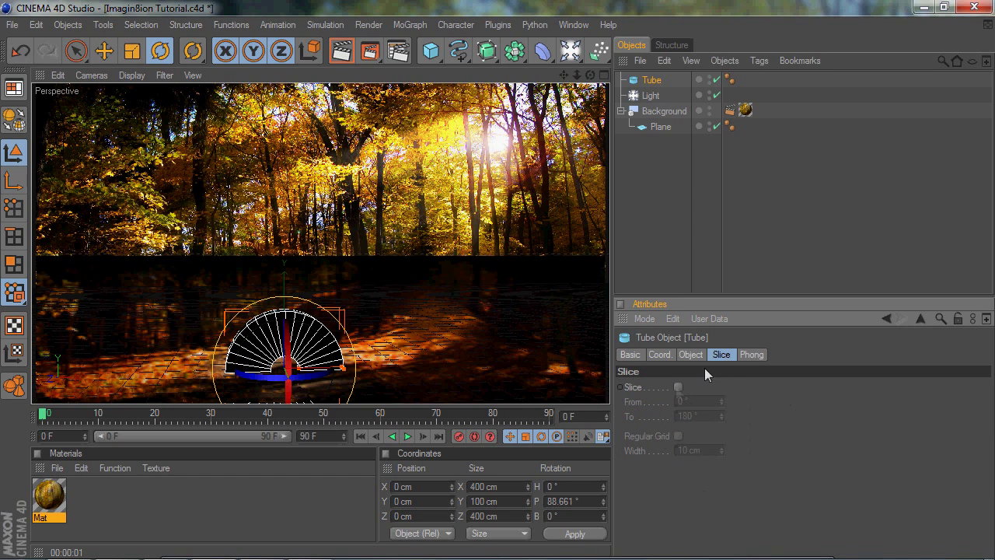
pyautogui.click(677, 387)
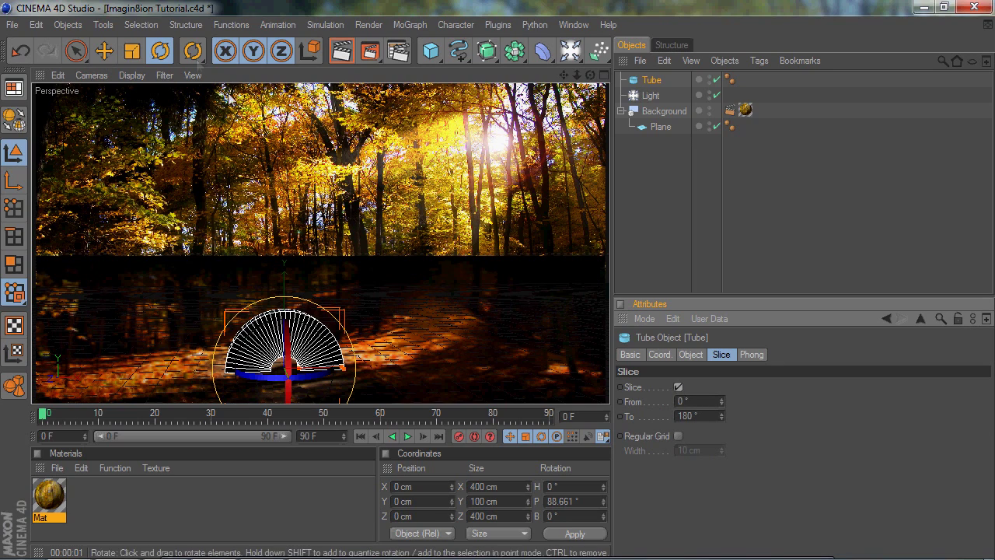
pyautogui.click(103, 50)
pyautogui.moveTo(289, 307); pyautogui.dragTo(290, 274)
pyautogui.moveTo(288, 344); pyautogui.dragTo(289, 387)
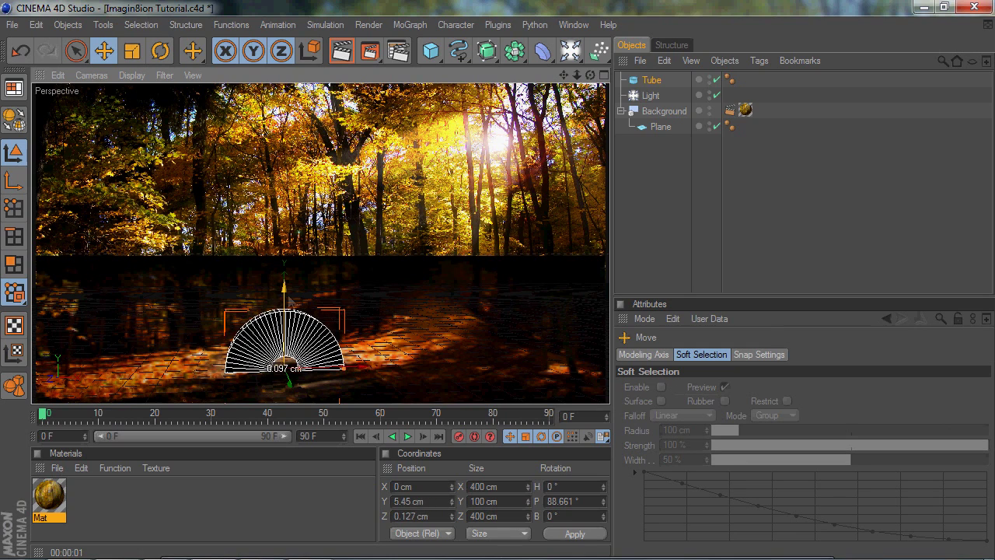
pyautogui.click(696, 222)
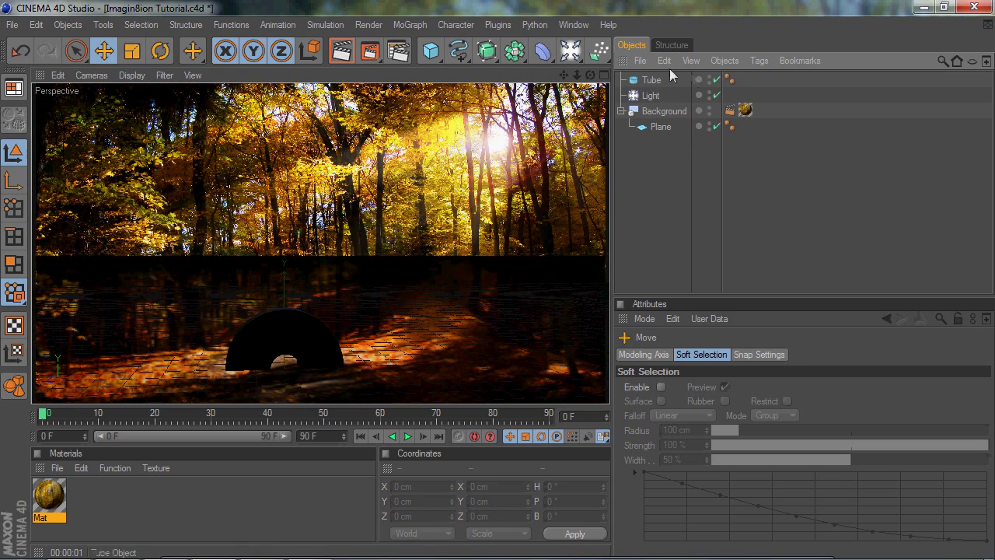
# - Set the Light's shadow to Shadow Maps (Soft) and test-render the view
pyautogui.click(651, 94)
pyautogui.click(876, 353)
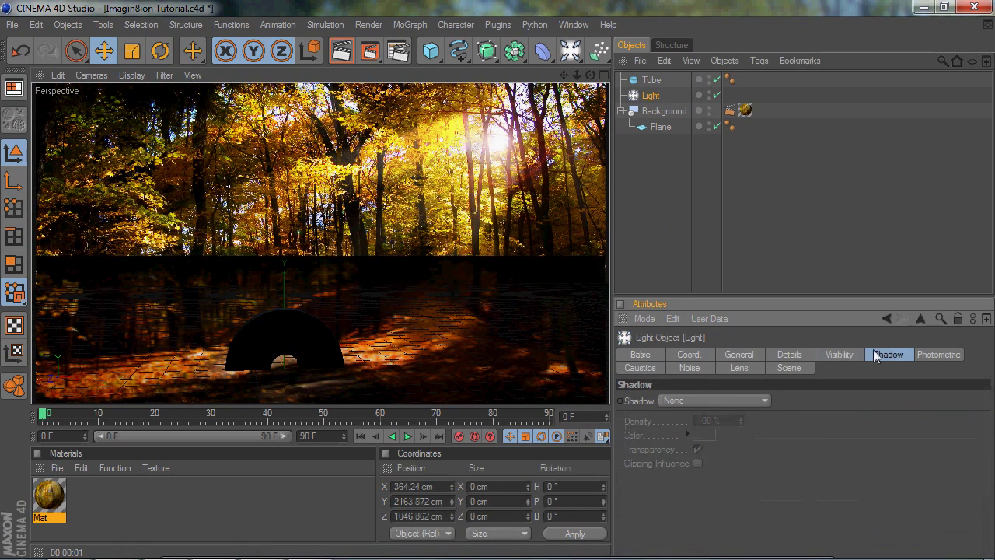
pyautogui.click(728, 400)
pyautogui.click(700, 429)
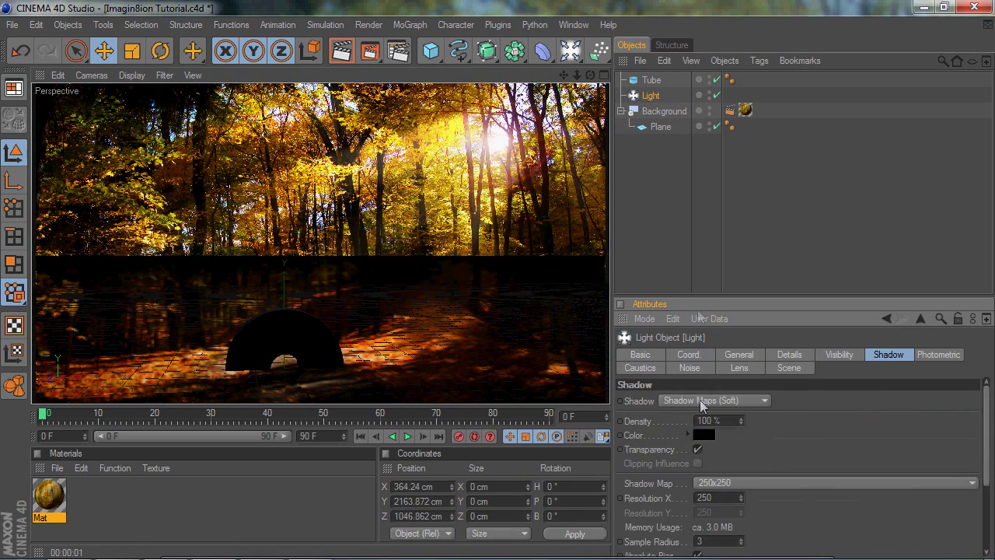
pyautogui.click(680, 201)
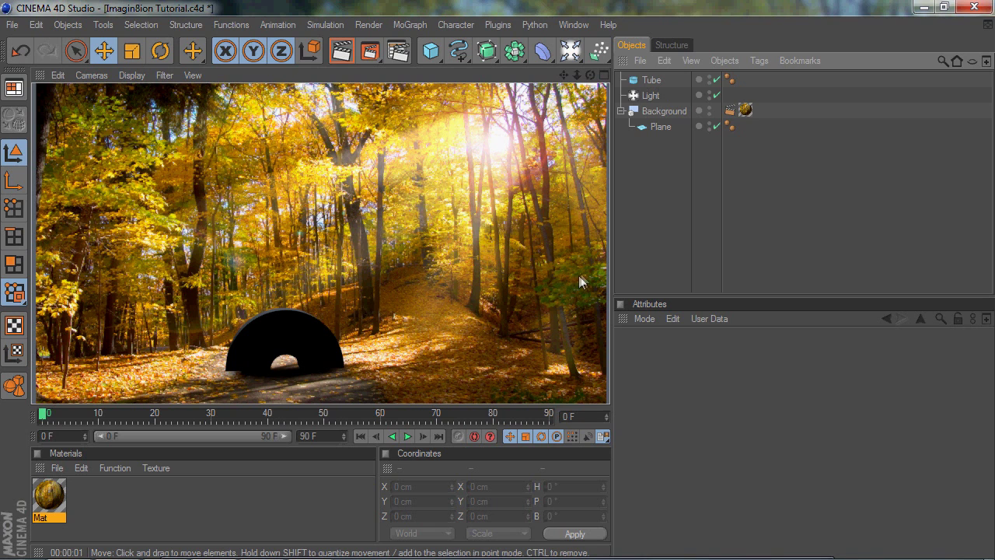
# - Move the half Tube to about X 21 cm, Y 3.4 cm, Z -27 cm
pyautogui.click(281, 362)
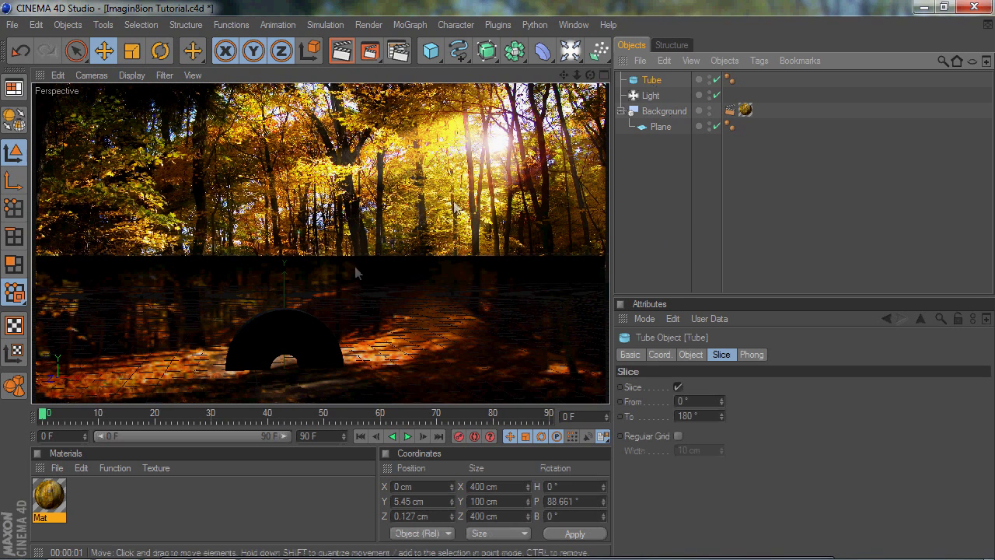
pyautogui.moveTo(281, 363); pyautogui.dragTo(288, 284)
pyautogui.moveTo(342, 371); pyautogui.dragTo(358, 372)
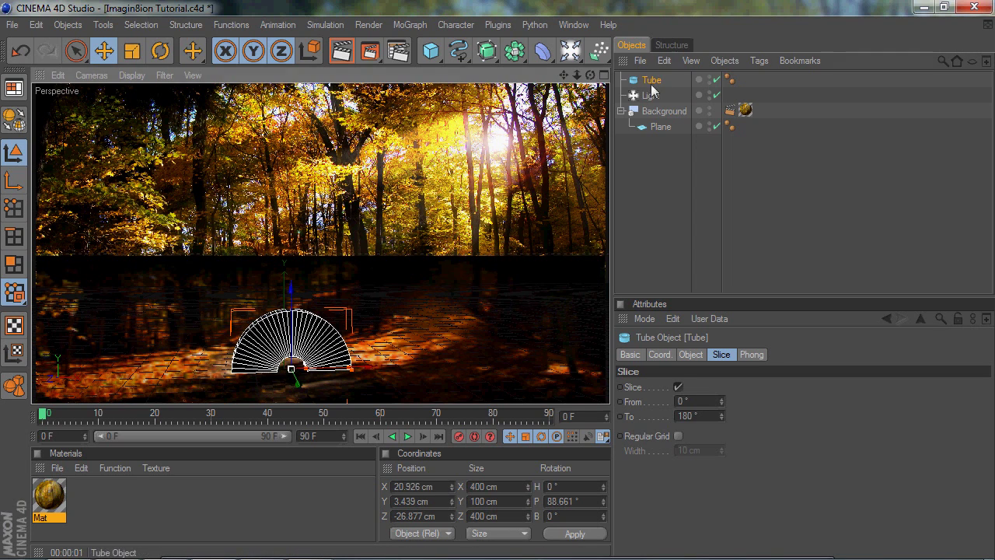
# - Duplicate the Tube and set the copy's inner radius to 200 cm and outer radius to 350 cm
pyautogui.hotkey('ctrl', 'c')
pyautogui.hotkey('ctrl', 'v')
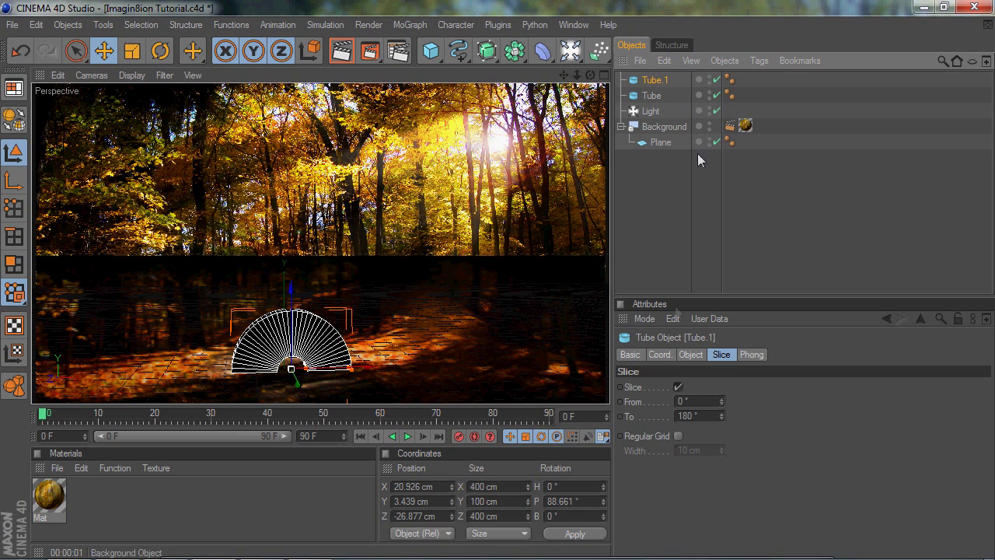
pyautogui.click(692, 355)
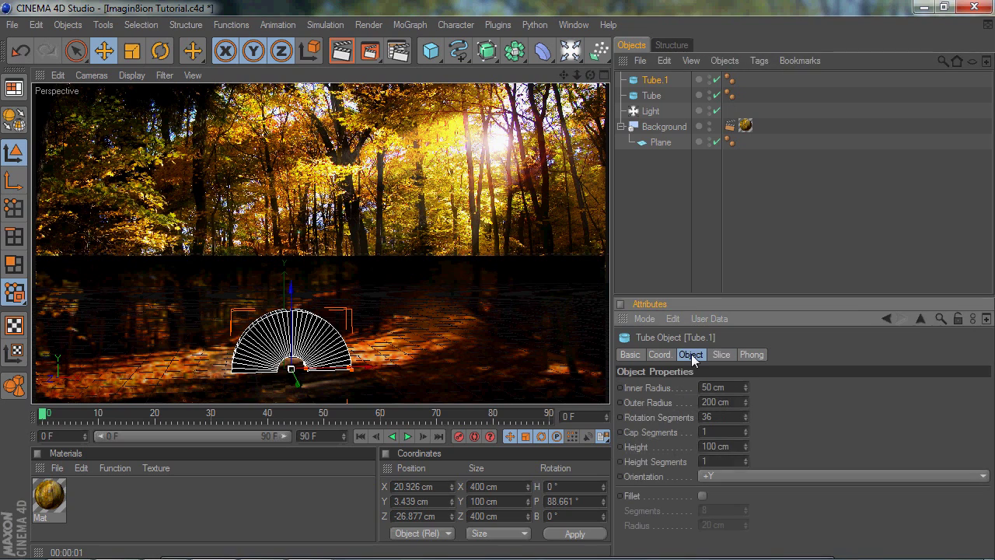
pyautogui.click(652, 94)
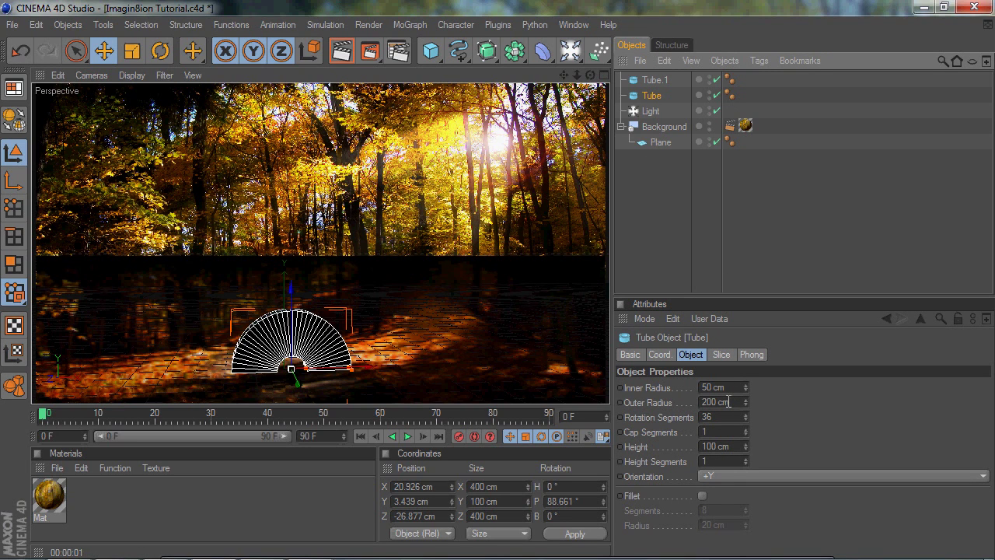
pyautogui.click(648, 82)
pyautogui.click(715, 386)
pyautogui.write('200')
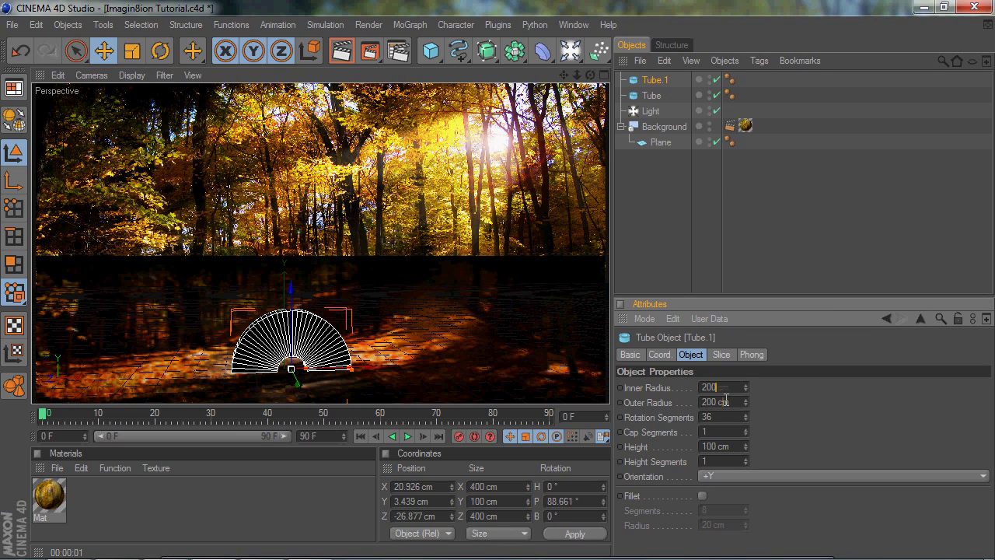
pyautogui.press('Tab')
pyautogui.write('3')
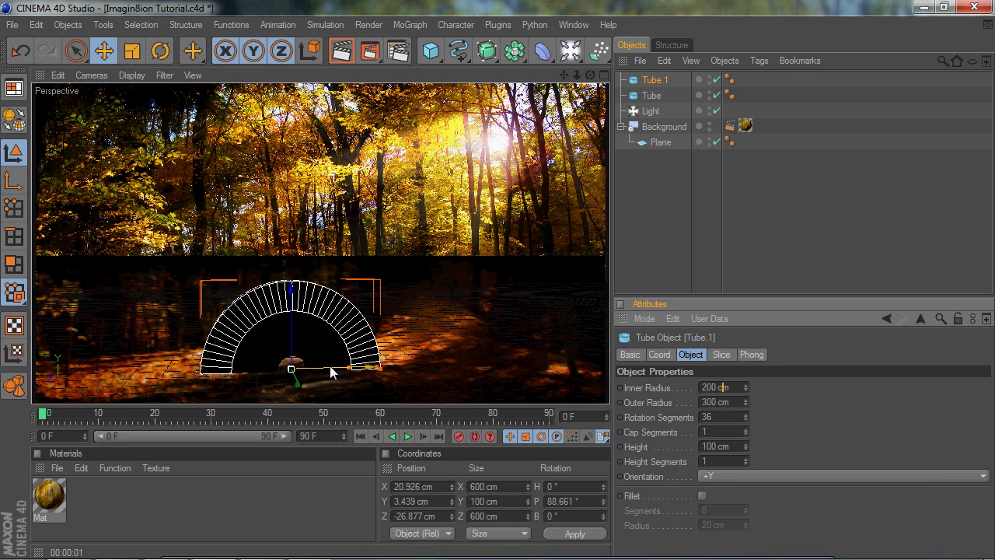
pyautogui.click(724, 402)
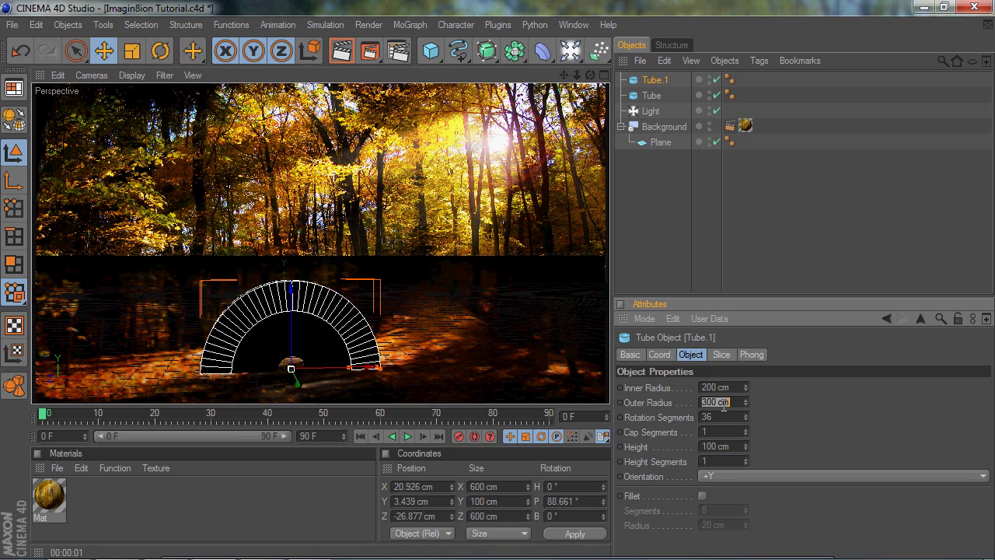
pyautogui.write('35')
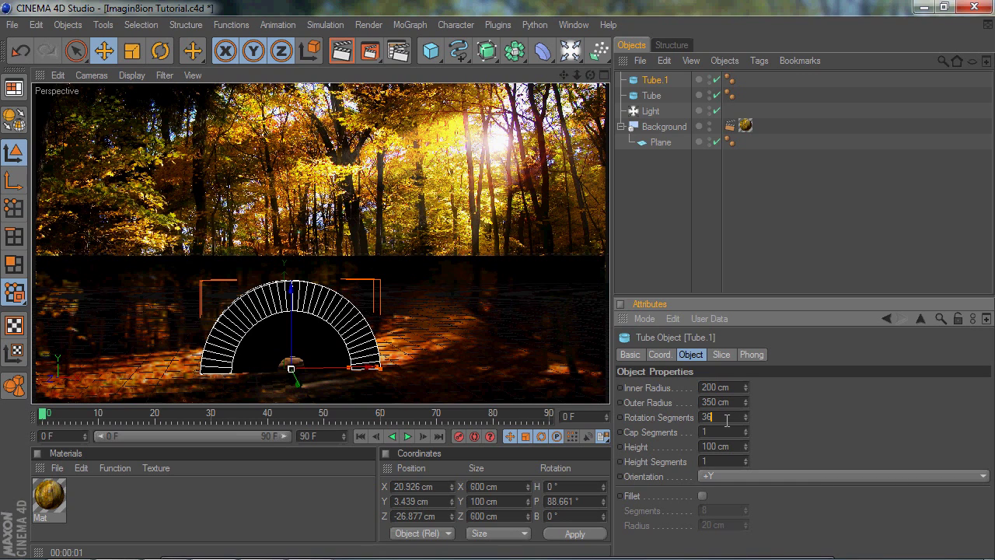
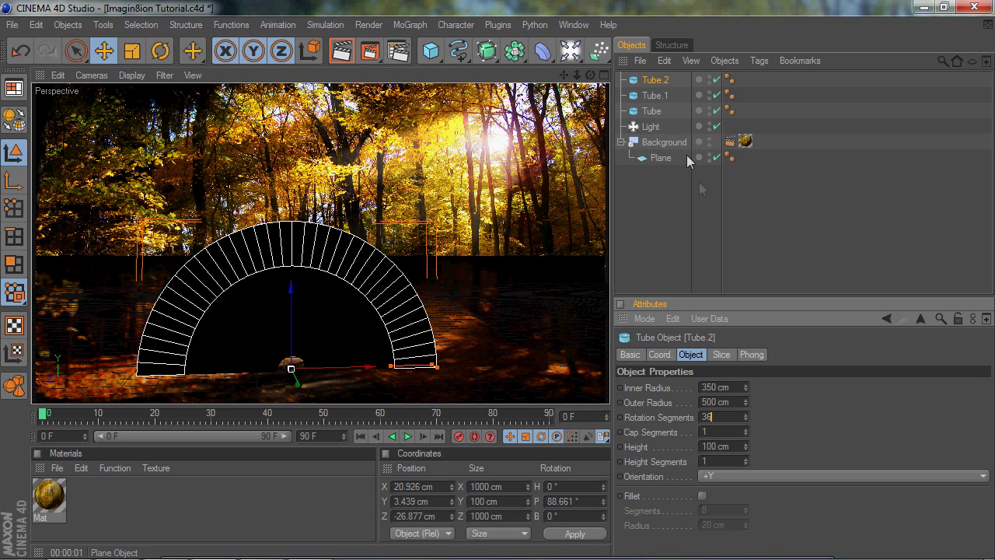
# - Duplicate the outermost Tube and set the copy's inner radius to 500 cm and outer radius to 650 cm
pyautogui.click(655, 94)
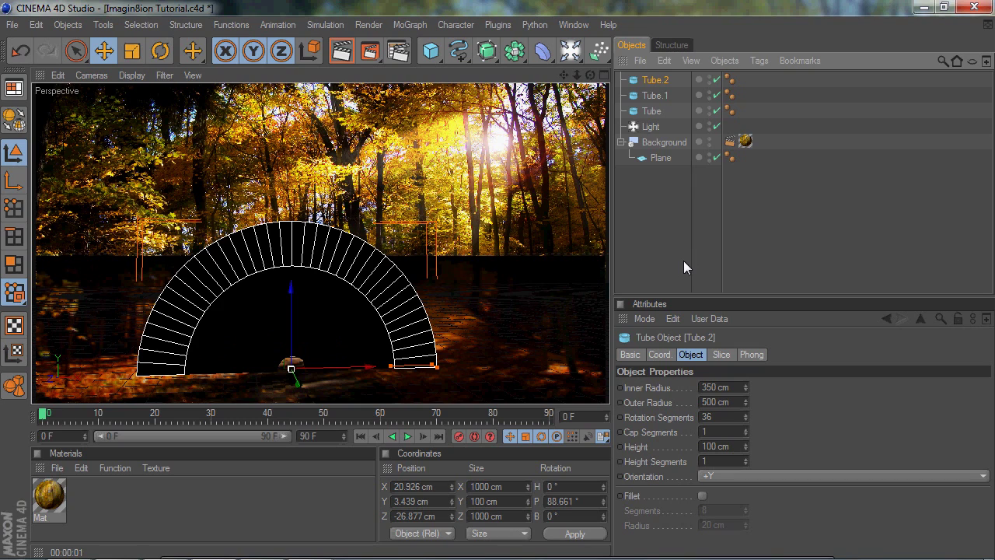
pyautogui.hotkey('ctrl', 'v')
pyautogui.click(720, 388)
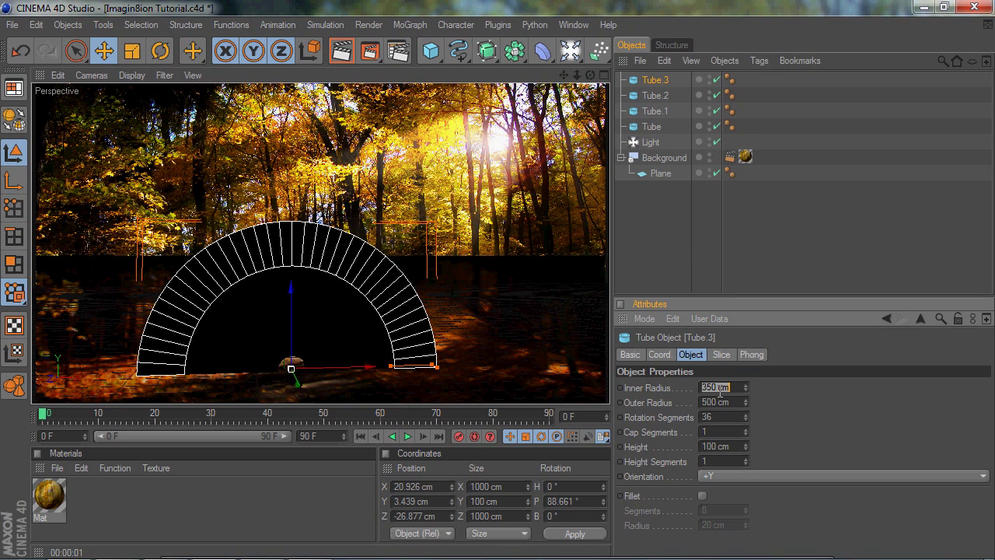
pyautogui.write('500')
pyautogui.press('Tab')
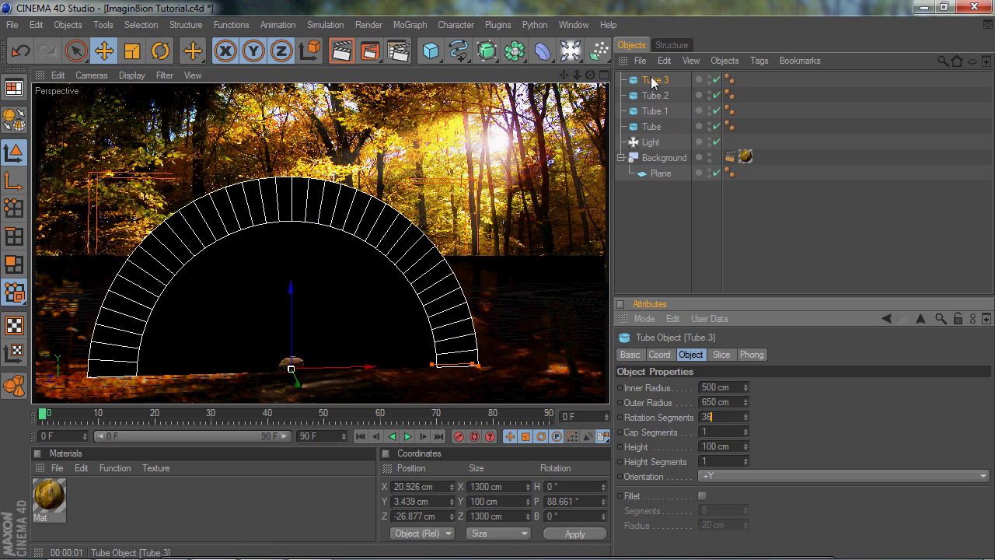
pyautogui.click(654, 82)
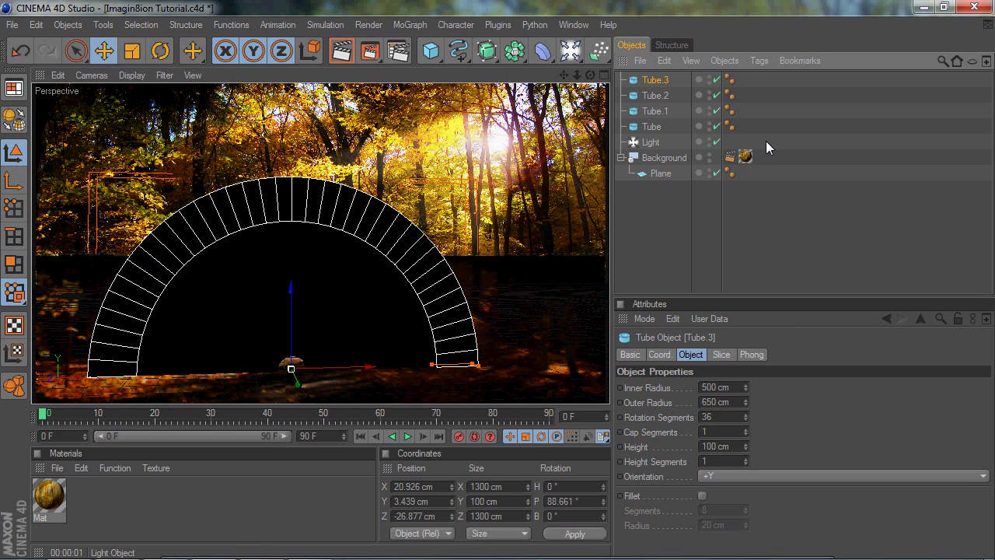
# - Duplicate the outermost Tube and set the copy's inner radius to 650 cm and outer radius to 800 cm
pyautogui.hotkey('ctrl', 'v')
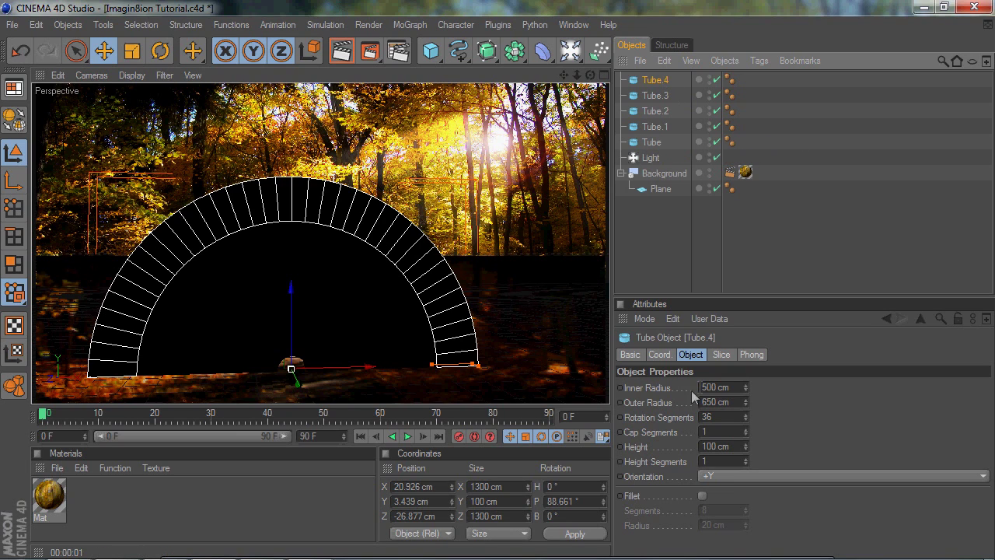
pyautogui.click(724, 391)
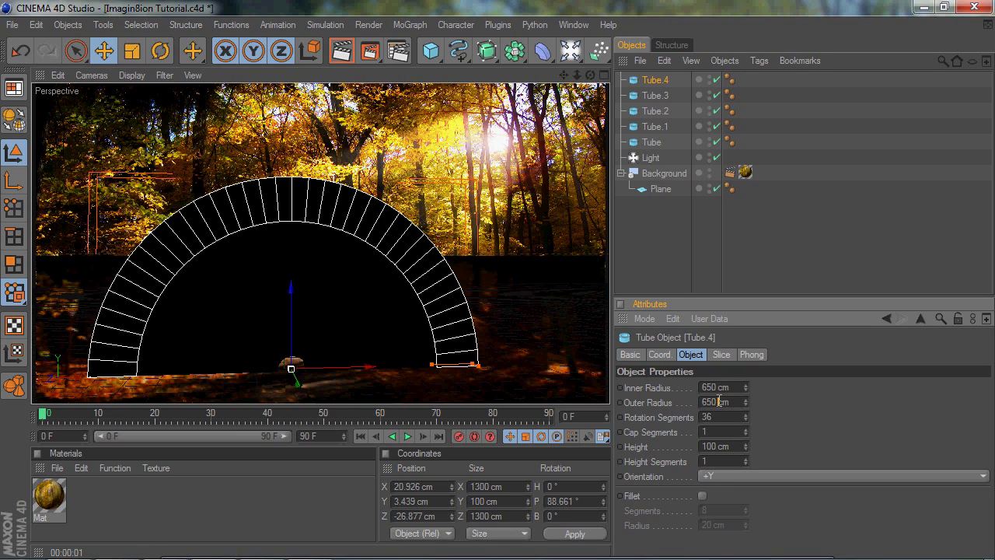
pyautogui.click(720, 402)
pyautogui.write('80')
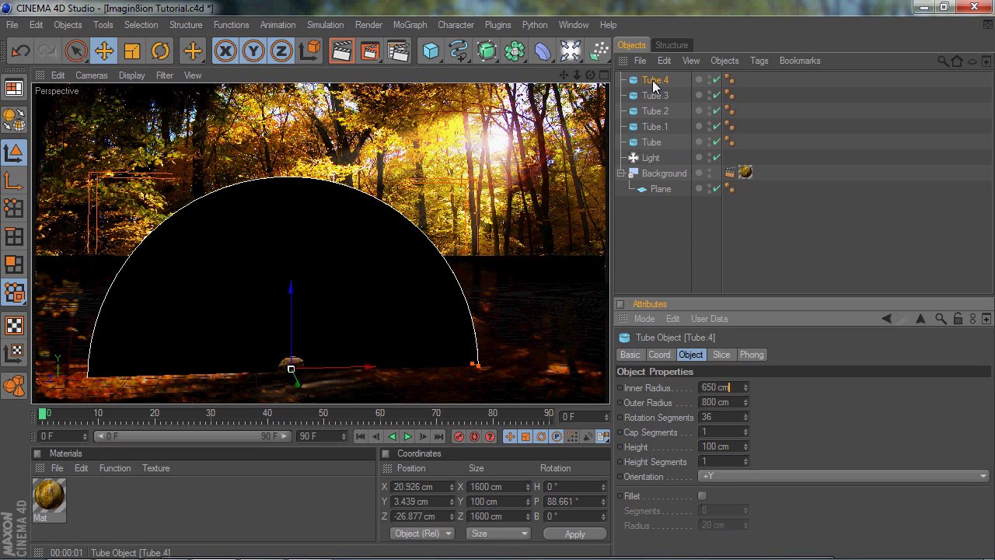
pyautogui.press('Return')
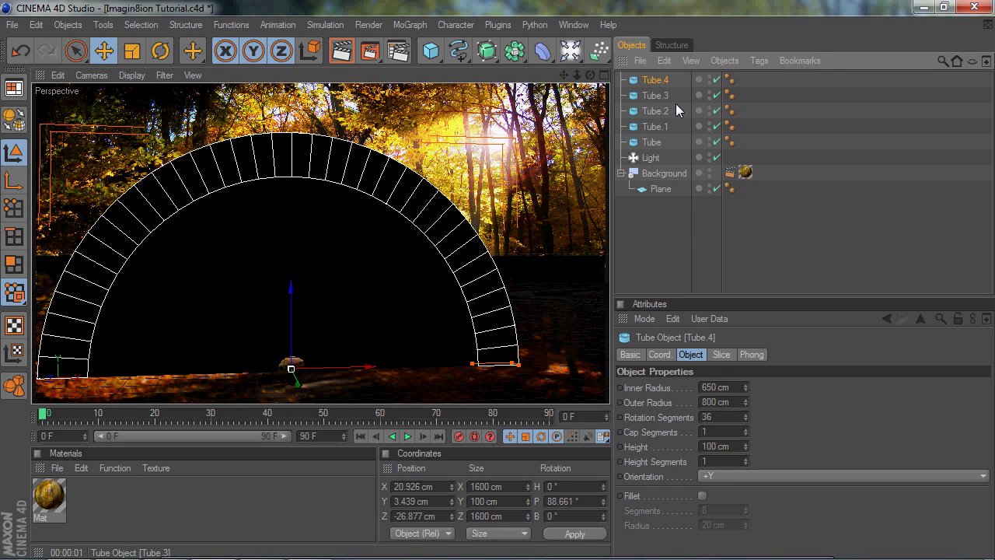
# - Duplicate the outermost Tube and set the copy's inner radius to 800 cm and outer radius to 950 cm
pyautogui.hotkey('ctrl', 'c')
pyautogui.hotkey('ctrl', 'v')
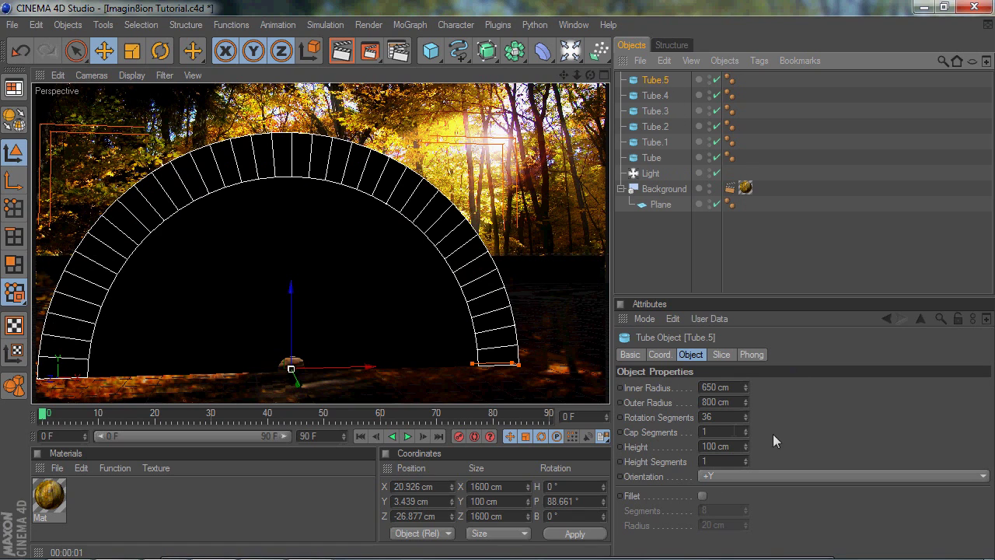
pyautogui.click(723, 389)
pyautogui.write('800')
pyautogui.click(725, 403)
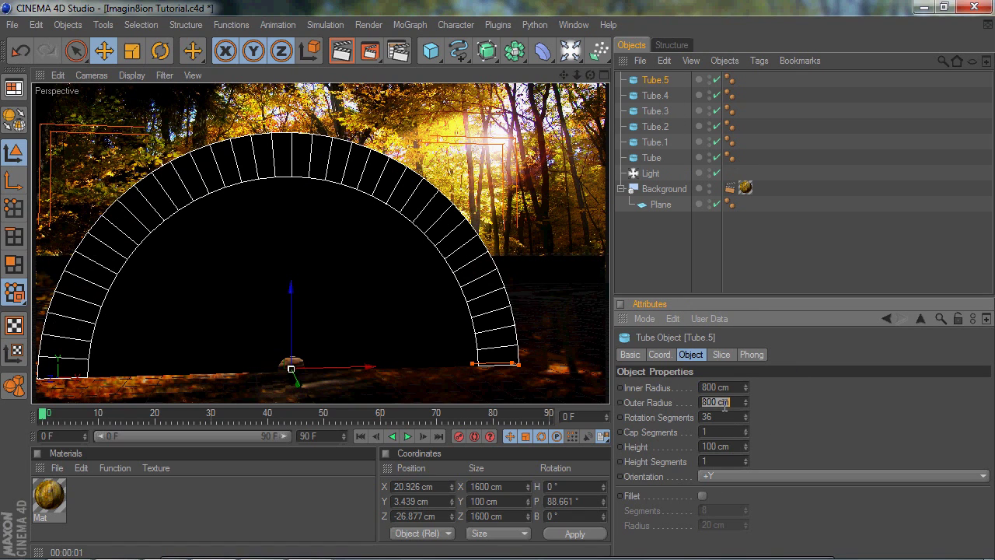
pyautogui.write('950')
pyautogui.press('Return')
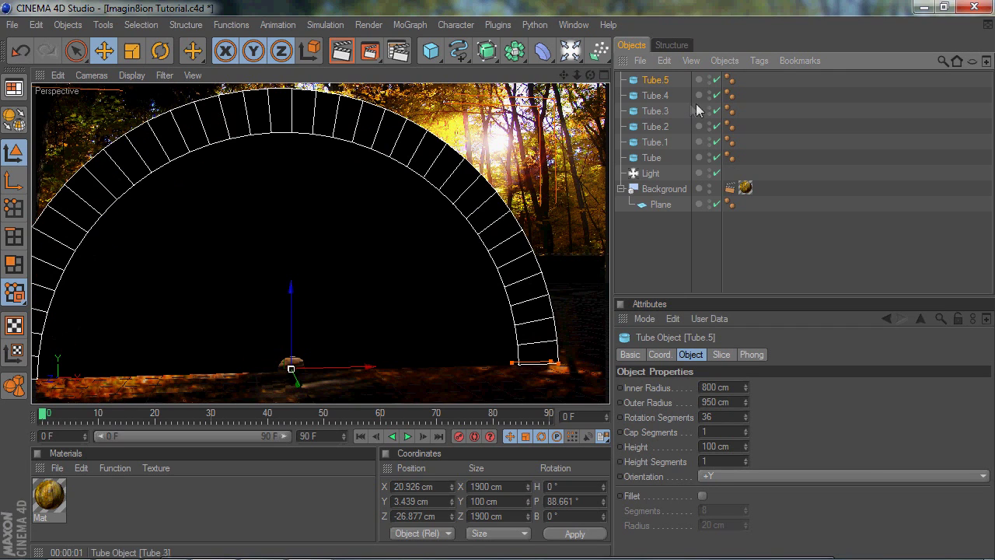
# - Duplicate the outermost Tube and set the copy's inner radius to 950 cm and outer radius to 1100 cm
pyautogui.hotkey('ctrl', 'c')
pyautogui.hotkey('ctrl', 'v')
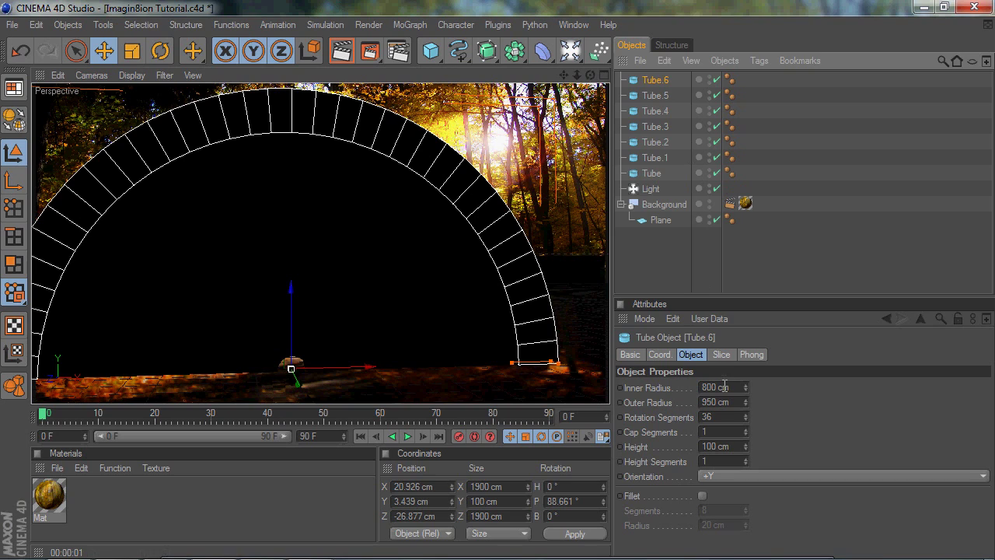
pyautogui.click(725, 387)
pyautogui.write('950')
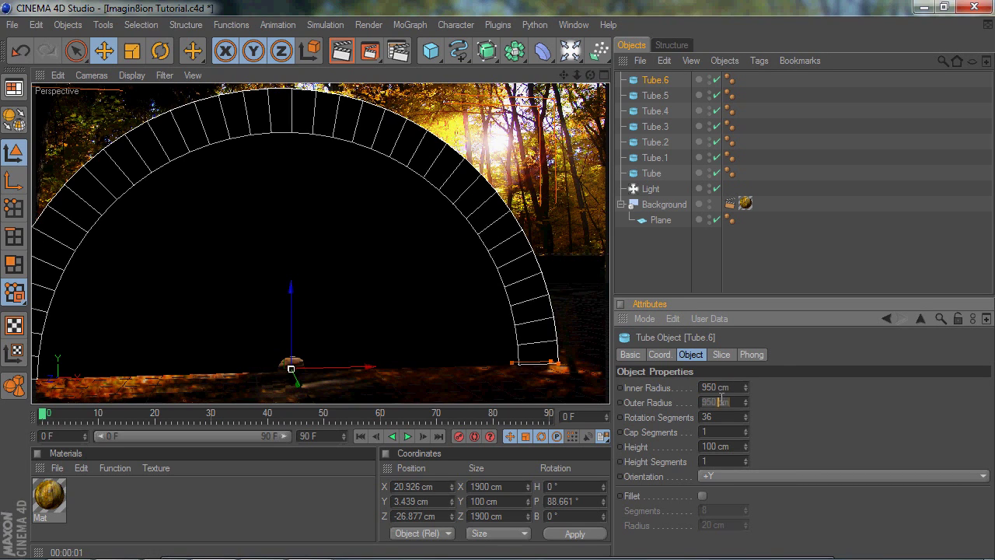
pyautogui.click(723, 400)
pyautogui.write('110')
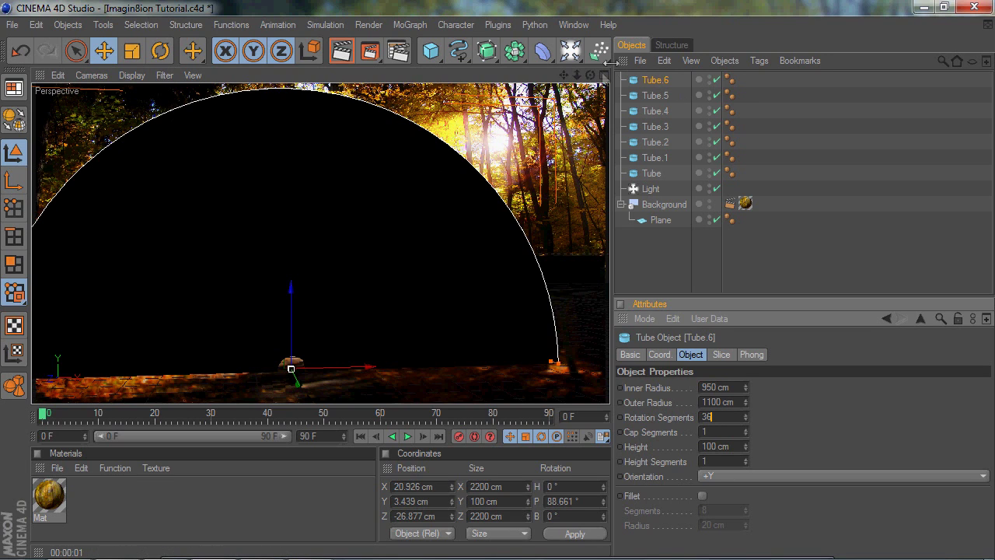
pyautogui.click(789, 165)
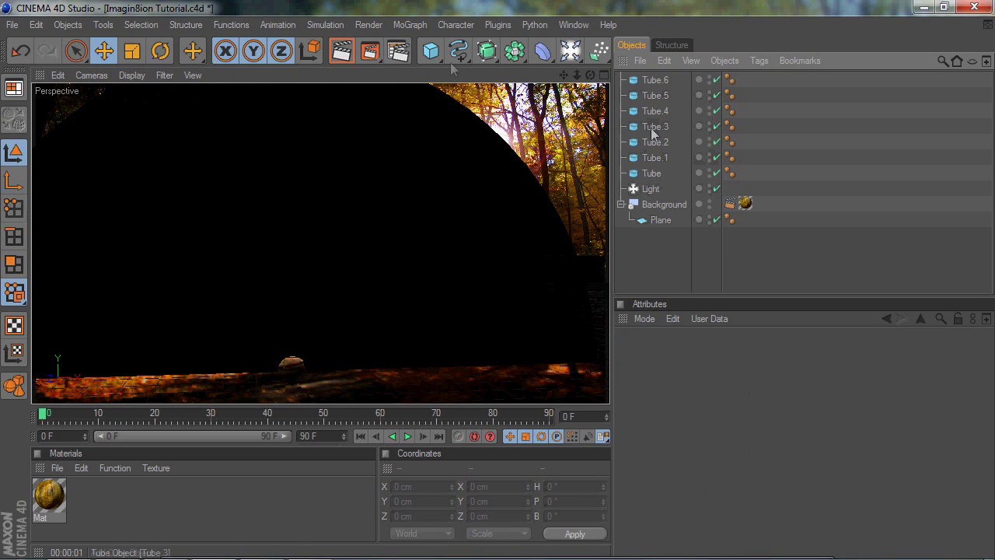
# - Add a Null object and nest all seven Tubes inside it
pyautogui.moveTo(430, 51); pyautogui.dragTo(484, 174)
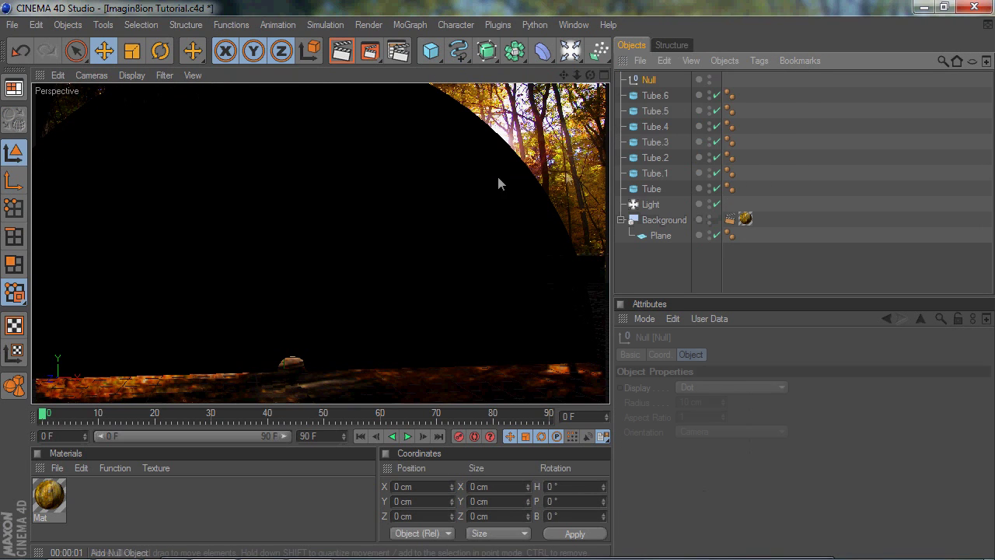
pyautogui.click(649, 190)
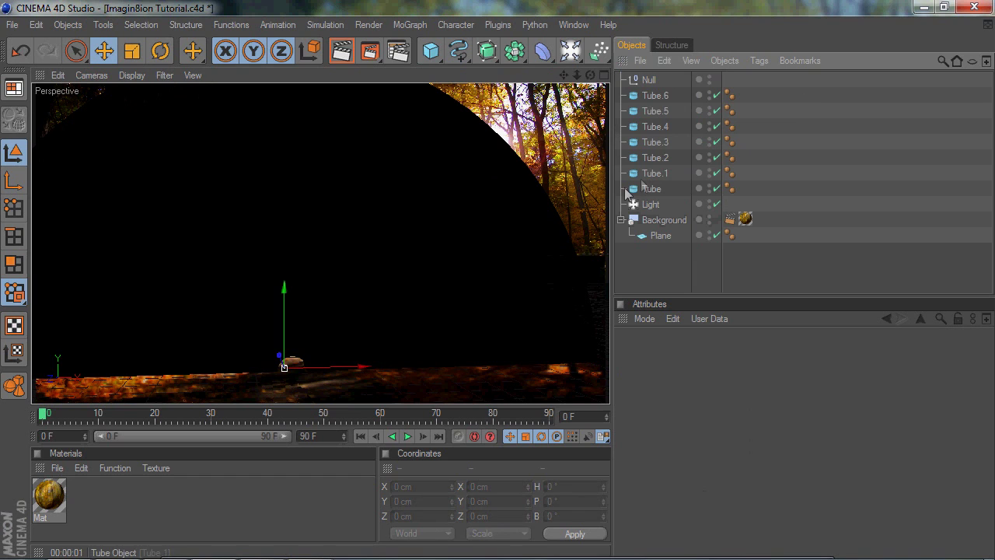
pyautogui.moveTo(658, 100); pyautogui.dragTo(653, 81)
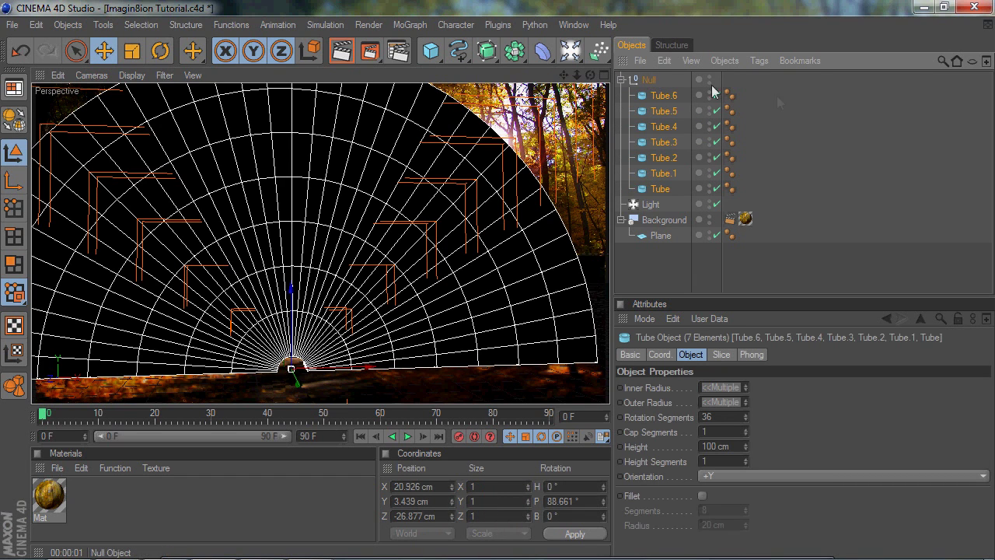
# - Scale the Null group down uniformly so the whole arch fits within the forest view, and test-render it
pyautogui.click(657, 82)
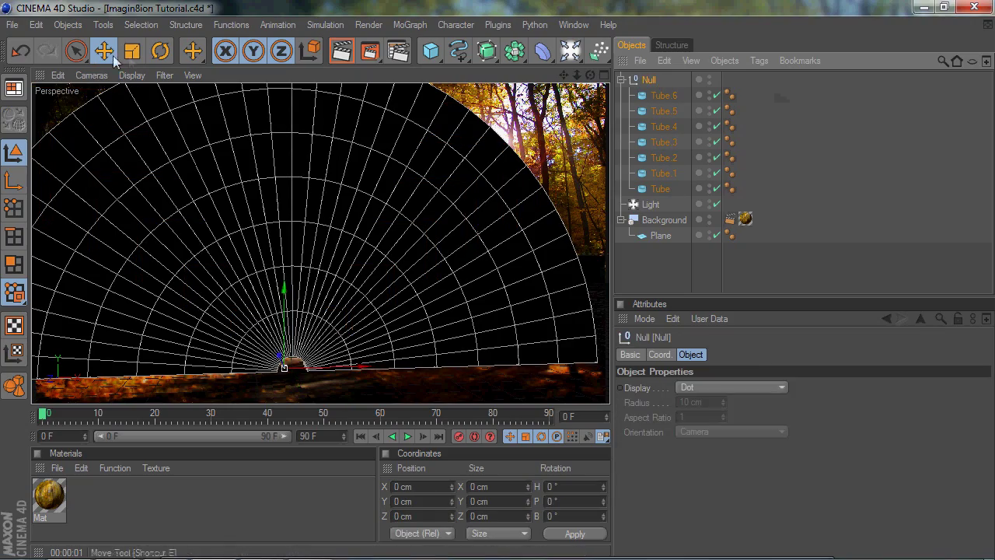
pyautogui.click(132, 50)
pyautogui.moveTo(285, 372); pyautogui.dragTo(237, 372)
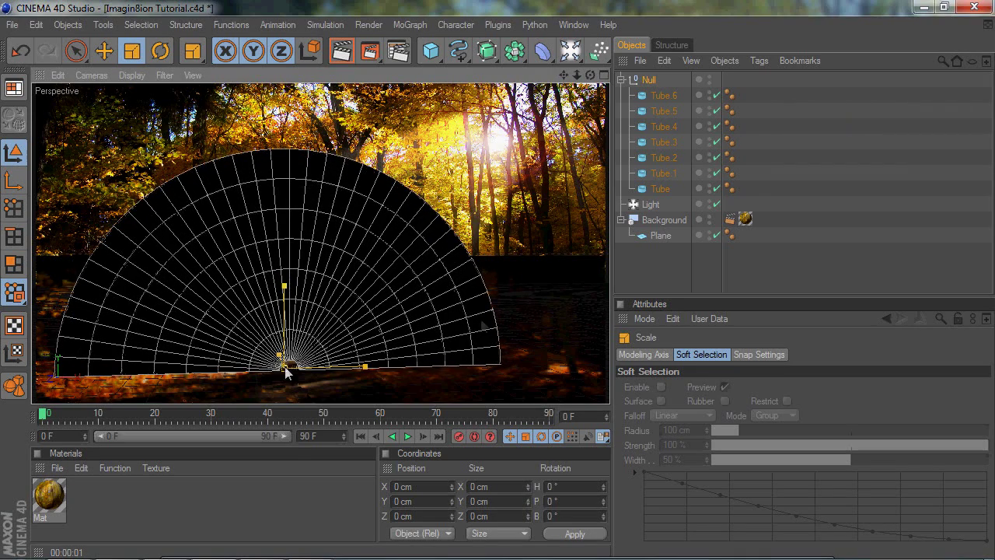
pyautogui.click(786, 194)
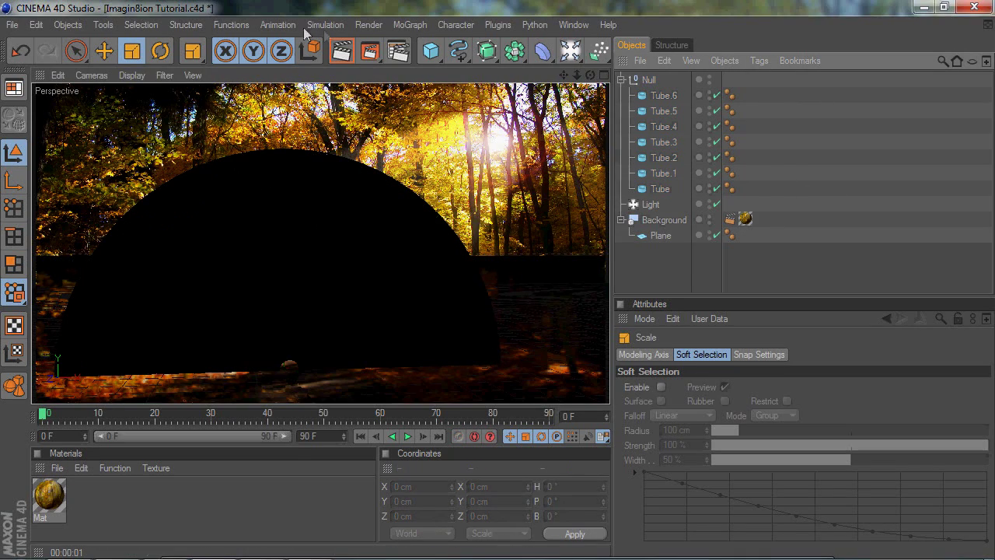
pyautogui.click(341, 50)
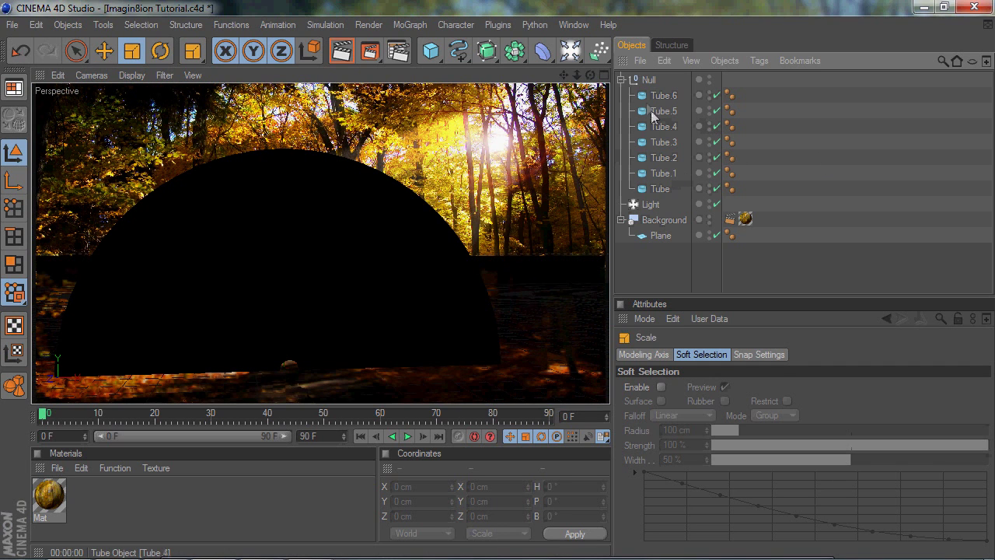
# - Move the Null group slightly down and along negative X, and compare the arch with the finished image on the desktop
pyautogui.click(649, 79)
pyautogui.click(104, 51)
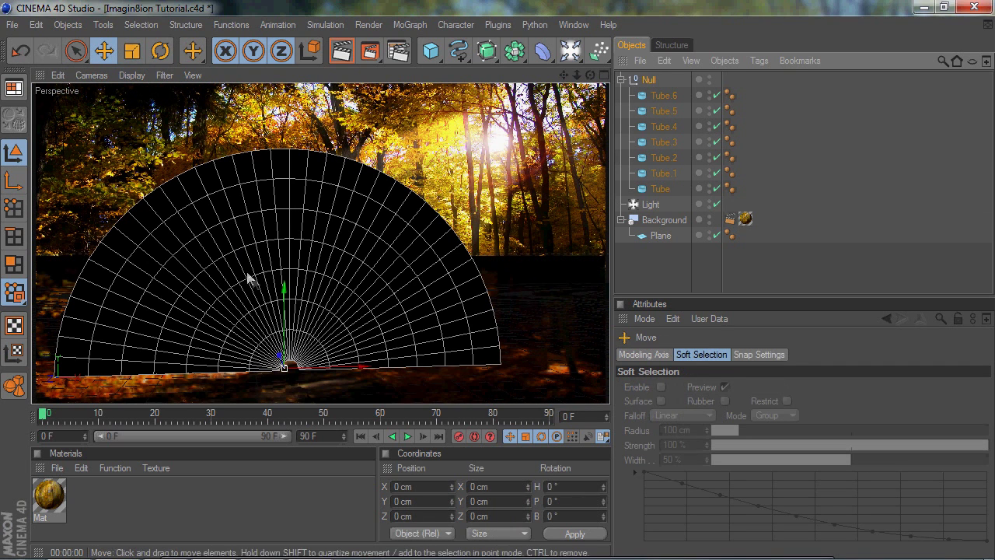
pyautogui.moveTo(285, 287); pyautogui.dragTo(285, 290)
pyautogui.moveTo(362, 371); pyautogui.dragTo(359, 370)
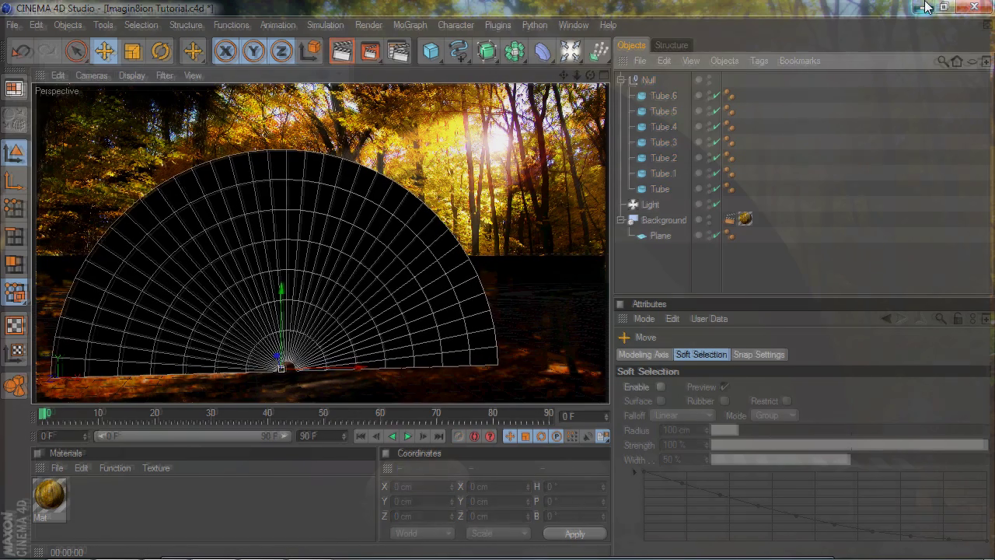
pyautogui.click(924, 7)
pyautogui.click(213, 546)
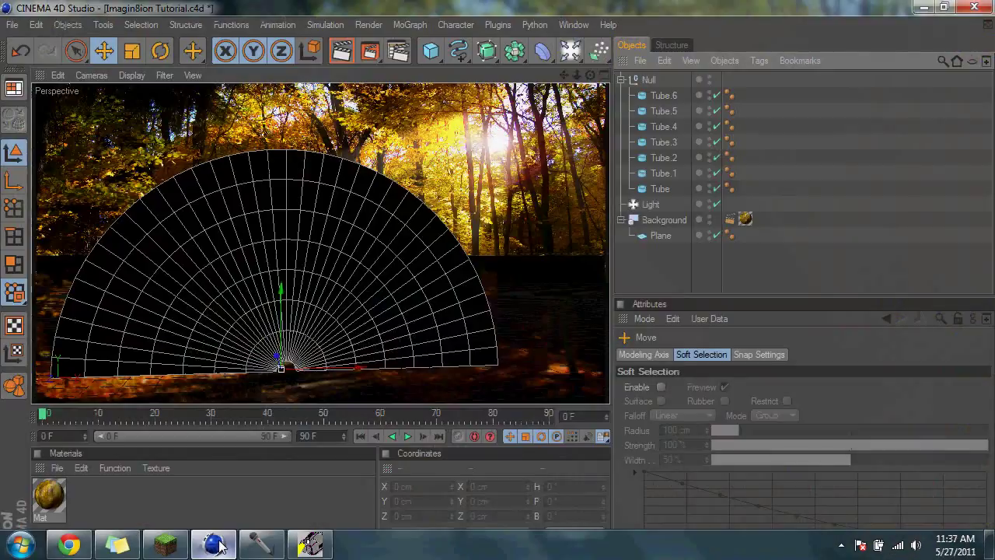
pyautogui.click(824, 200)
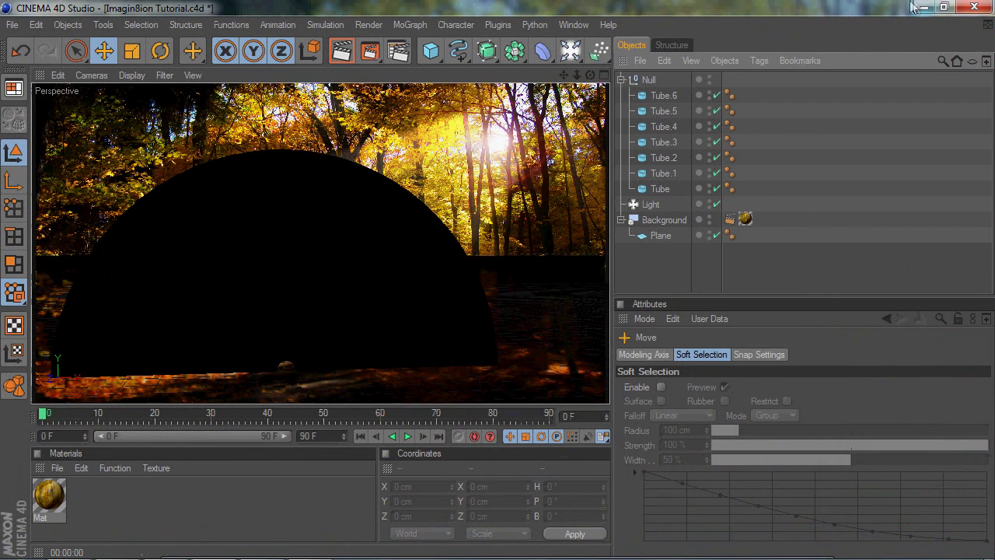
# - Create seven new materials for the rainbow bands and check the band colours in the finished desktop image
pyautogui.doubleClick(82, 497)
pyautogui.doubleClick(144, 494)
pyautogui.doubleClick(209, 493)
pyautogui.doubleClick(289, 486)
pyautogui.doubleClick(332, 488)
pyautogui.doubleClick(332, 489)
pyautogui.doubleClick(332, 489)
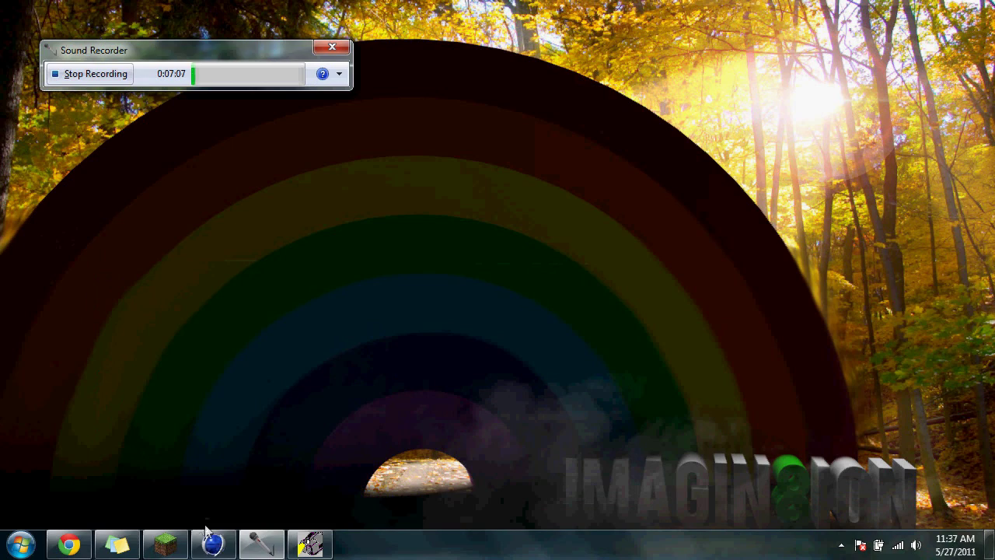
pyautogui.moveTo(212, 541)
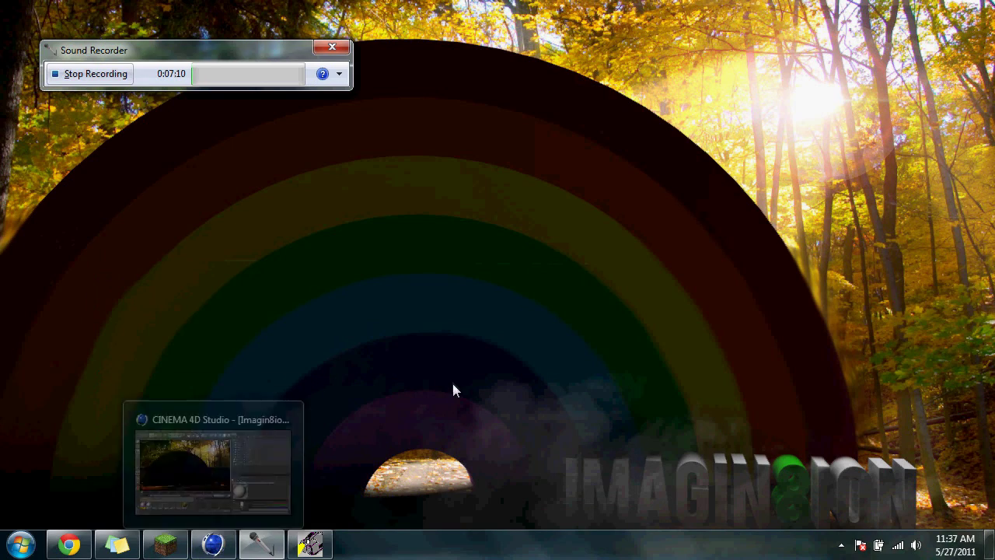
pyautogui.click(213, 552)
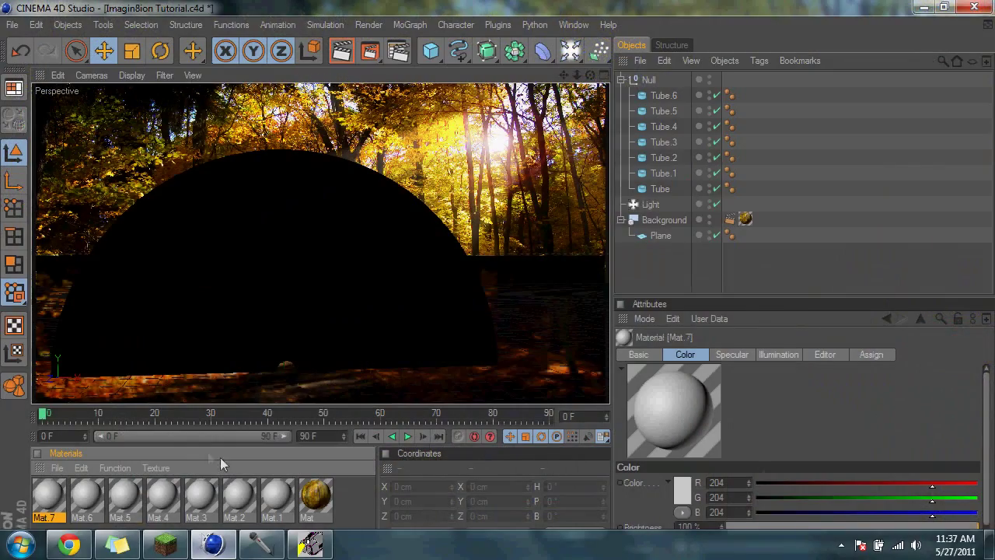
# - Turn off Specular on material Mat.1 and set its colour to purple, RGB 120, 25, 117
pyautogui.doubleClick(273, 495)
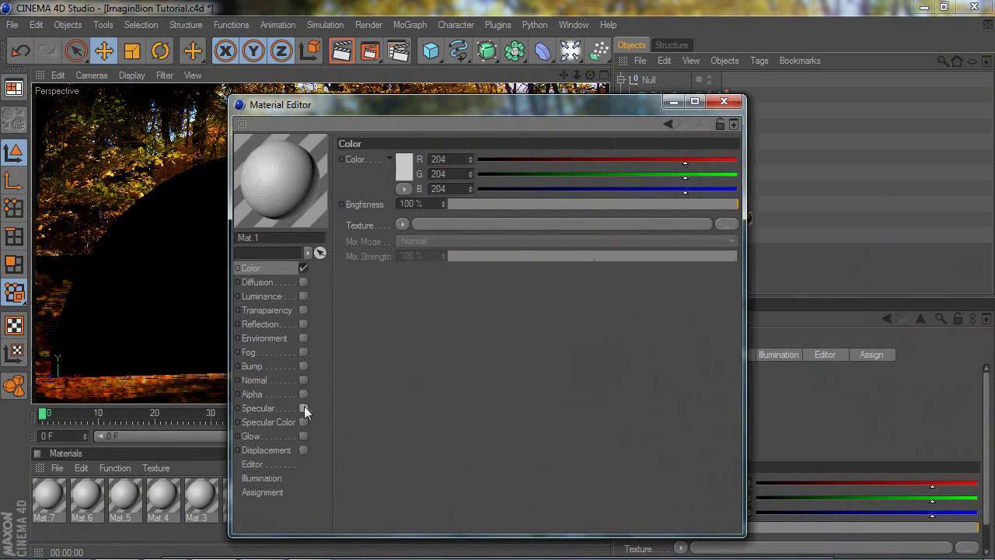
pyautogui.click(404, 165)
pyautogui.moveTo(422, 96); pyautogui.dragTo(476, 100)
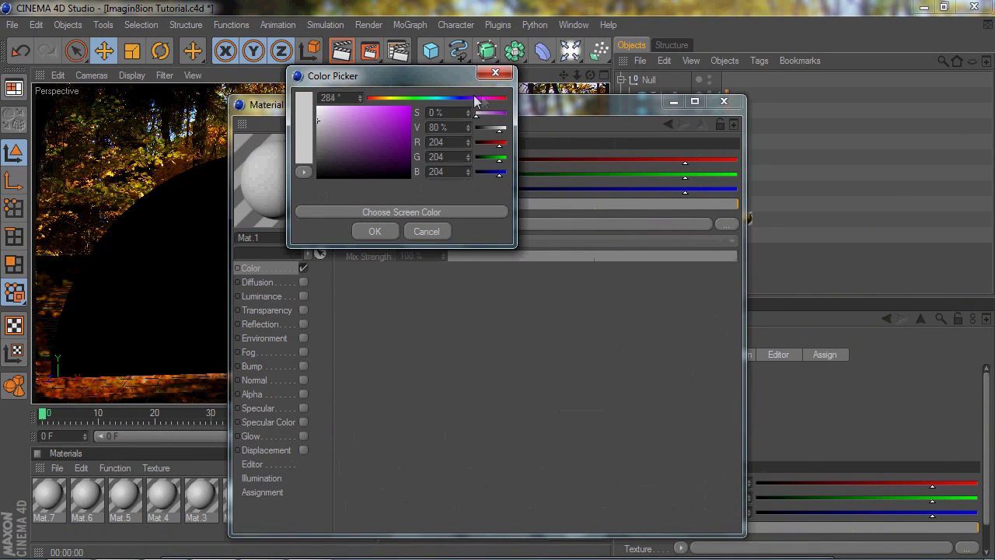
pyautogui.moveTo(396, 128); pyautogui.dragTo(391, 145)
pyautogui.click(374, 231)
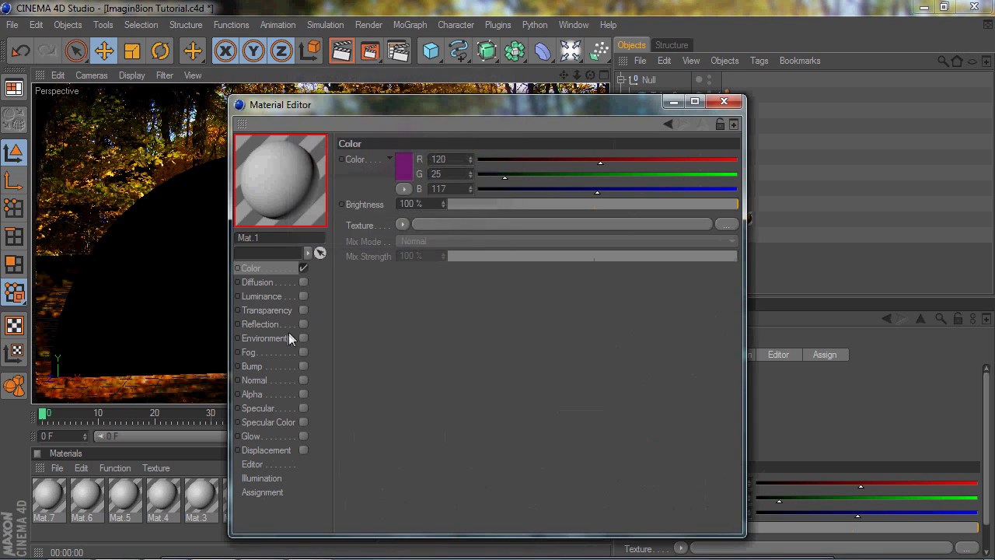
# - Enable Reflection on the purple material with the brightness at 14%
pyautogui.click(303, 324)
pyautogui.moveTo(479, 206); pyautogui.dragTo(492, 207)
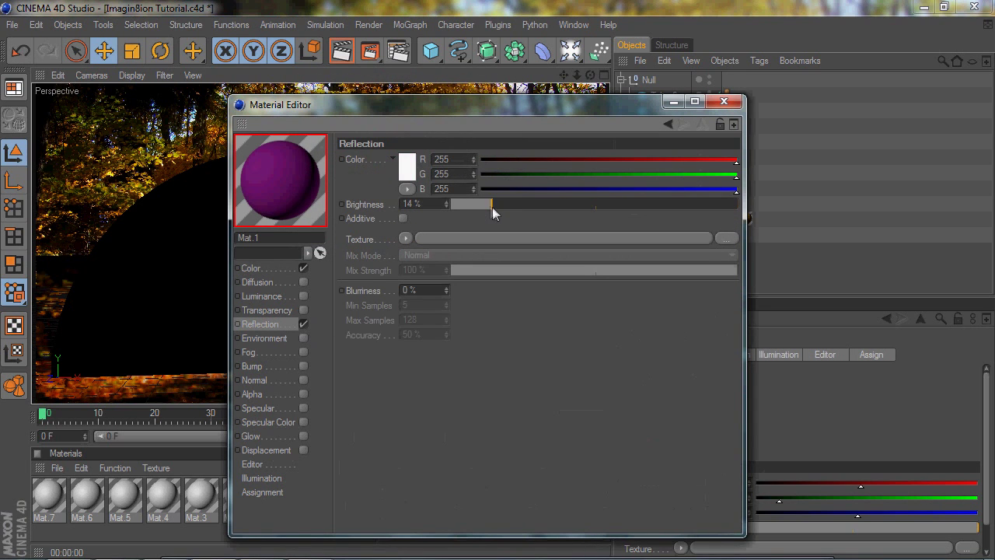
pyautogui.click(709, 105)
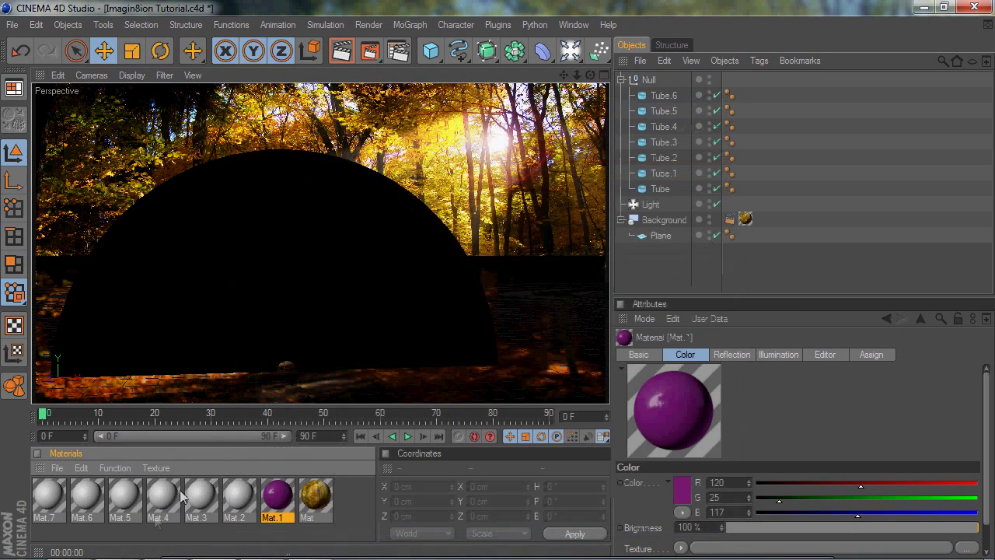
# - Make material Mat.2 reflective instead of specular and set its colour to dark blue, RGB 28, 24, 101
pyautogui.doubleClick(239, 496)
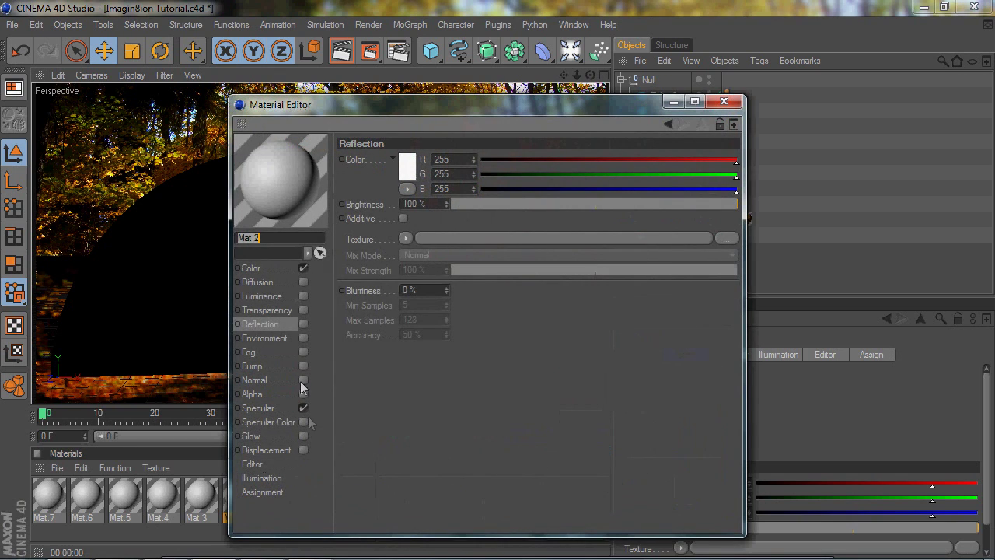
pyautogui.click(303, 323)
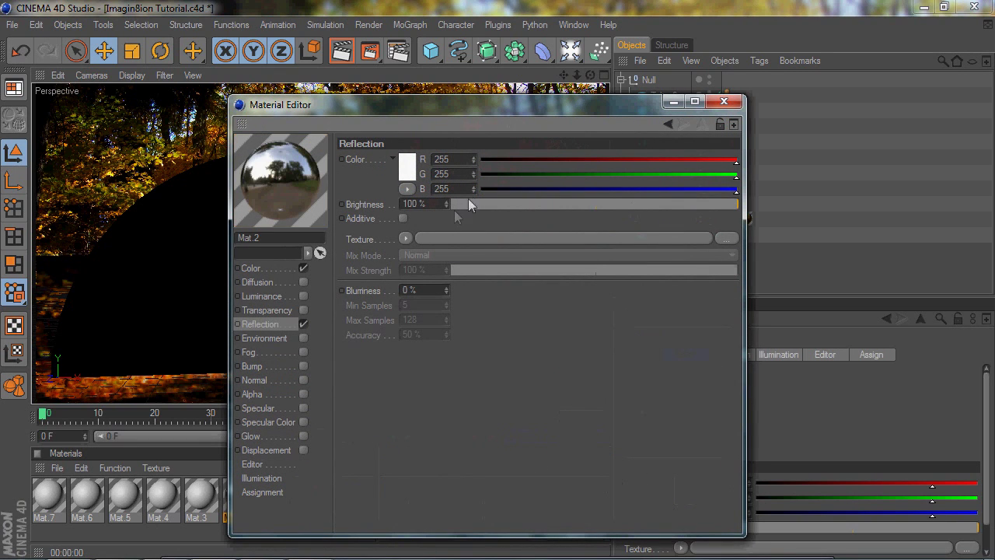
pyautogui.click(304, 269)
pyautogui.click(400, 166)
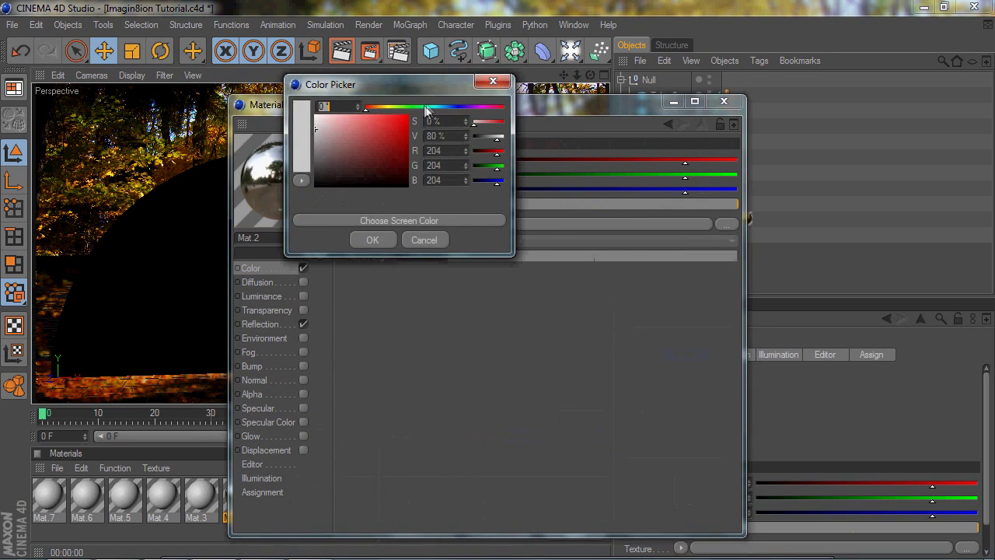
pyautogui.click(459, 108)
pyautogui.click(386, 158)
pyautogui.click(373, 239)
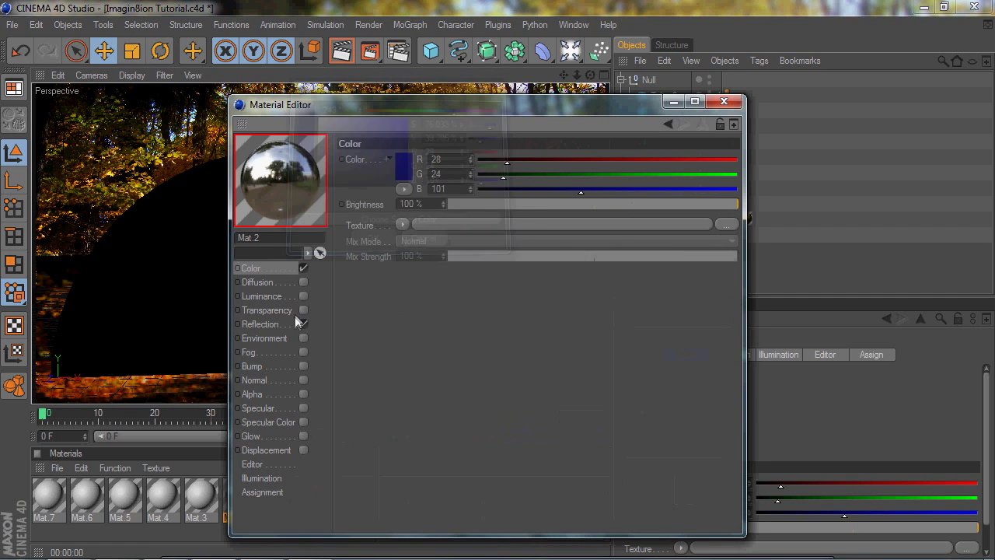
# - Lower the reflection brightness of the dark blue material to a faint level like the purple material's
pyautogui.click(264, 323)
pyautogui.click(487, 204)
pyautogui.click(724, 101)
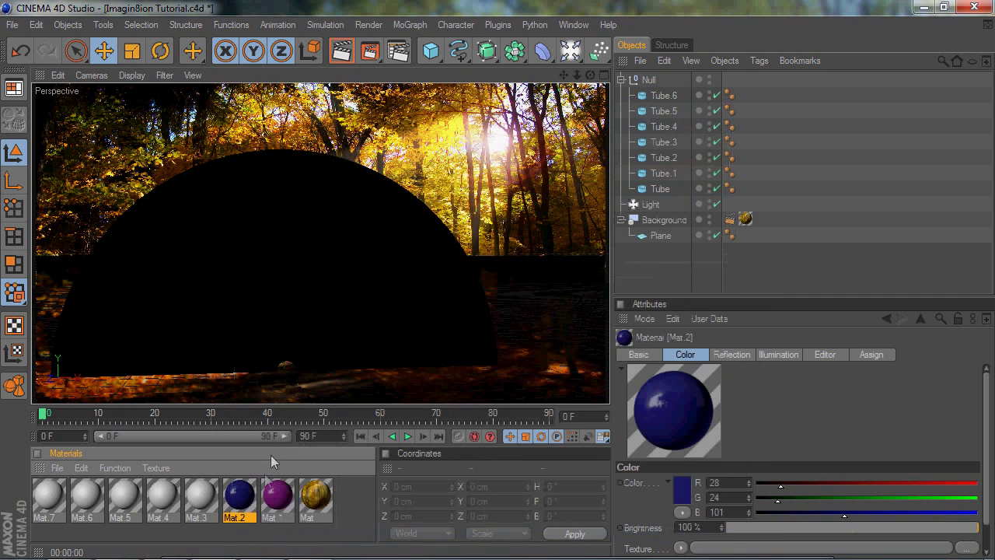
# - Make material Mat.3 reflective instead of specular and set its colour to teal, RGB 24, 150, 159
pyautogui.click(923, 7)
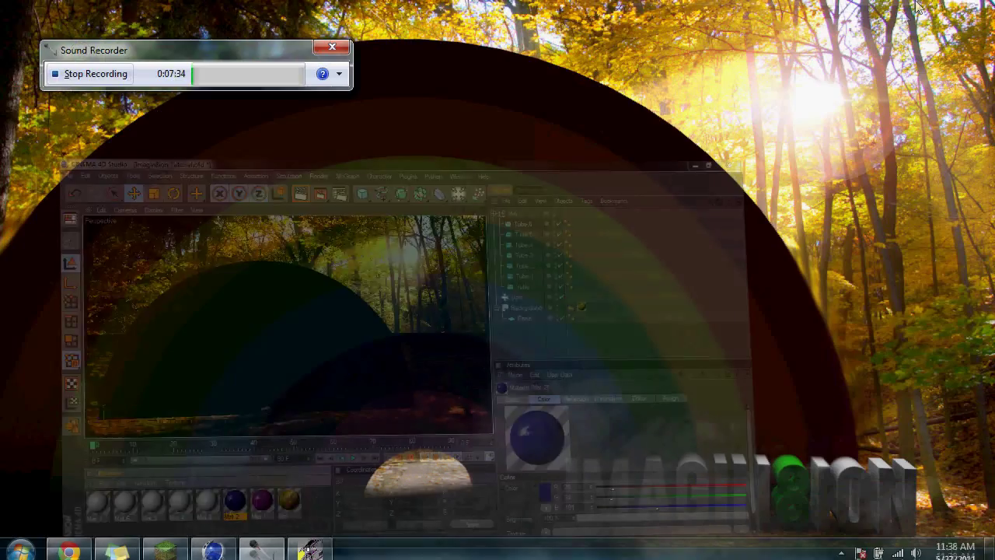
pyautogui.click(215, 545)
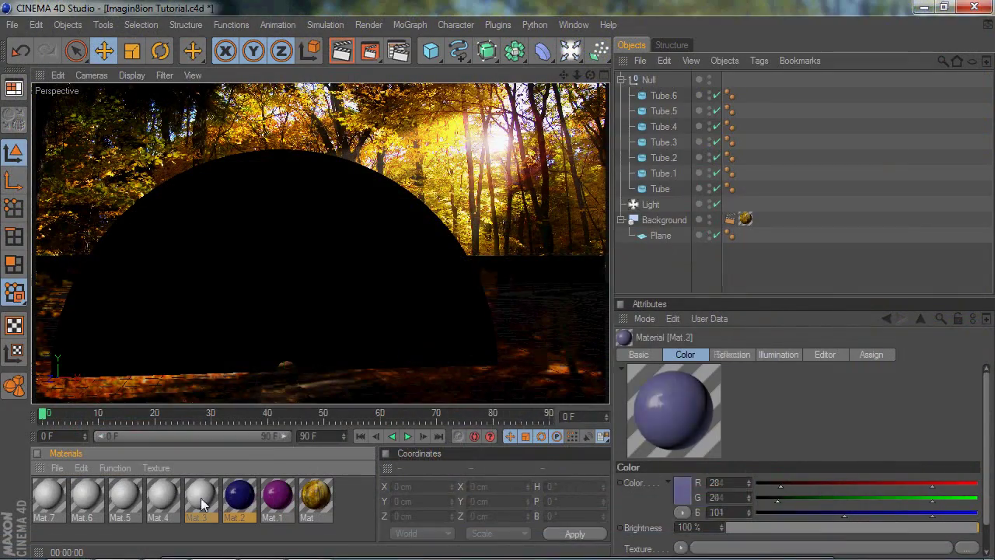
pyautogui.doubleClick(204, 497)
pyautogui.click(302, 407)
pyautogui.click(304, 324)
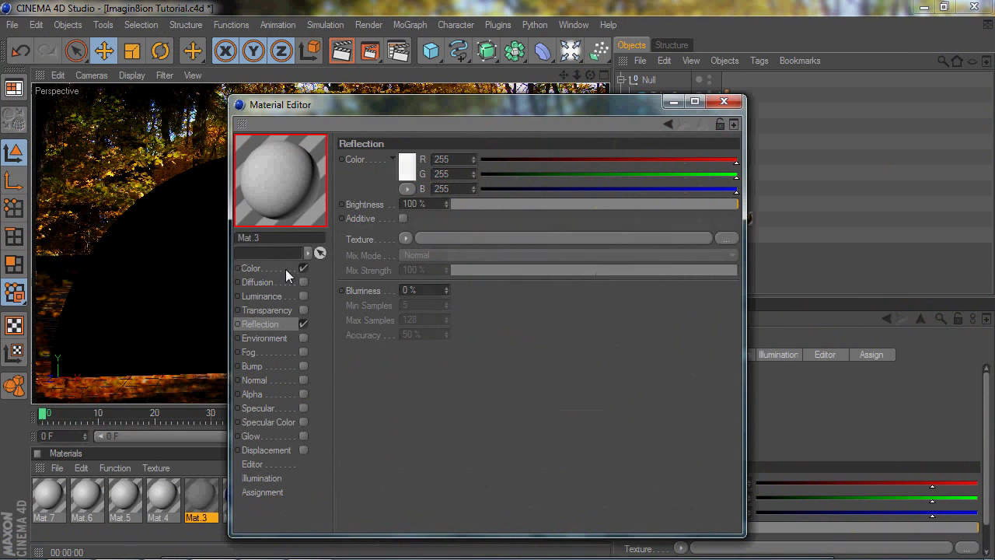
pyautogui.click(285, 269)
pyautogui.click(396, 169)
pyautogui.moveTo(414, 104); pyautogui.dragTo(431, 103)
pyautogui.click(389, 139)
pyautogui.click(365, 238)
# - Lower the reflection brightness of the teal material to 14%
pyautogui.click(277, 326)
pyautogui.moveTo(528, 201); pyautogui.dragTo(491, 204)
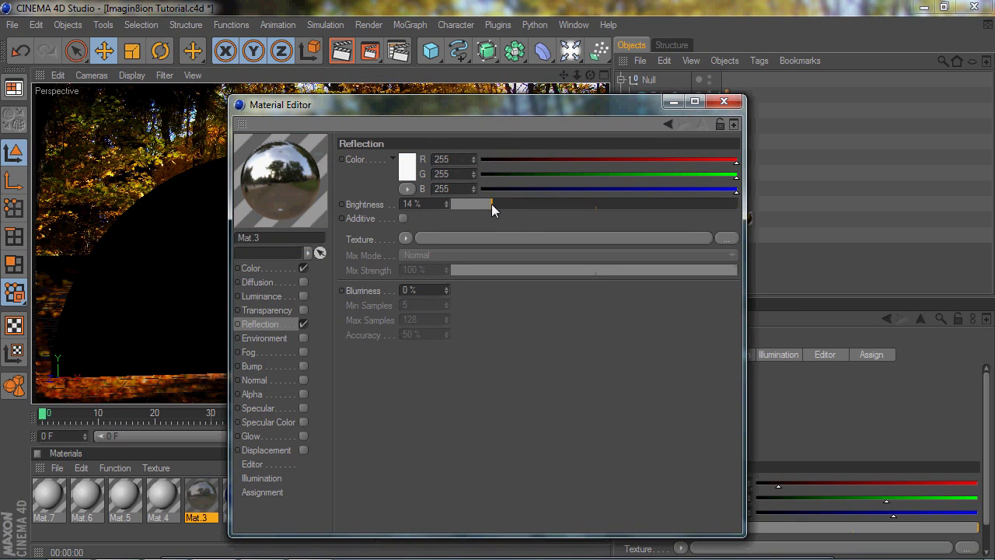
pyautogui.click(724, 101)
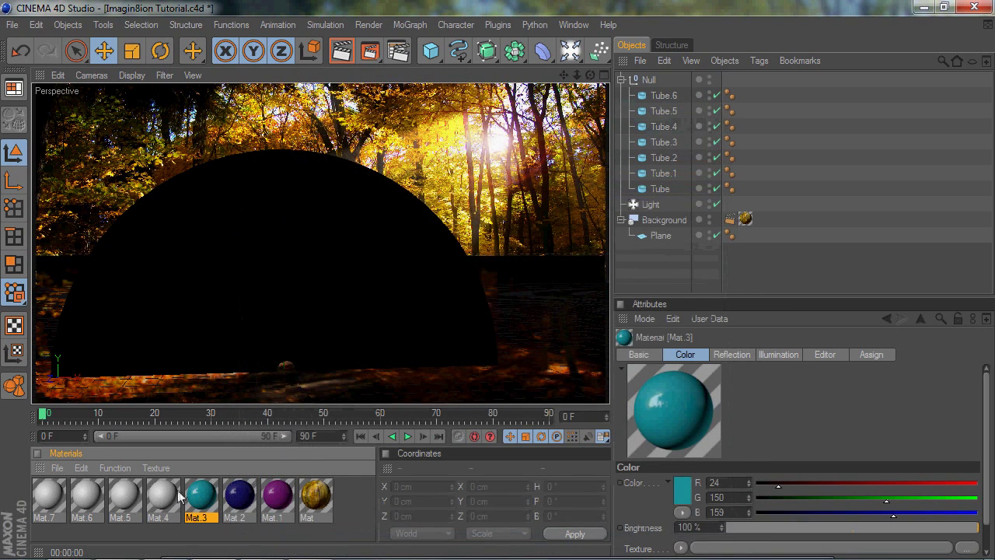
# - Replace Specular with Reflection on material Mat.4 and set the reflection brightness to 11%
pyautogui.doubleClick(172, 495)
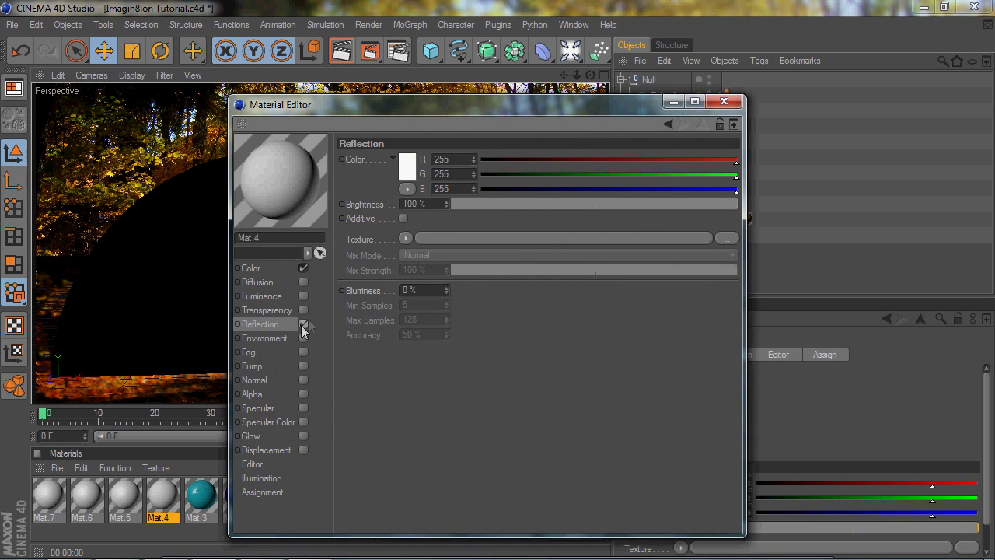
pyautogui.click(303, 324)
pyautogui.moveTo(529, 203); pyautogui.dragTo(485, 203)
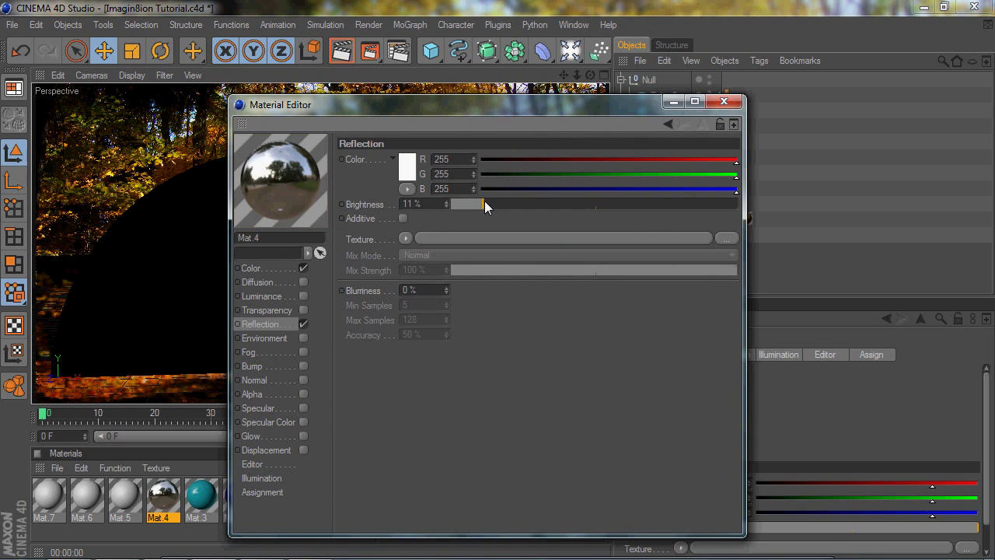
# - Set the colour of material Mat.4 to a medium green
pyautogui.click(275, 267)
pyautogui.click(409, 158)
pyautogui.click(419, 97)
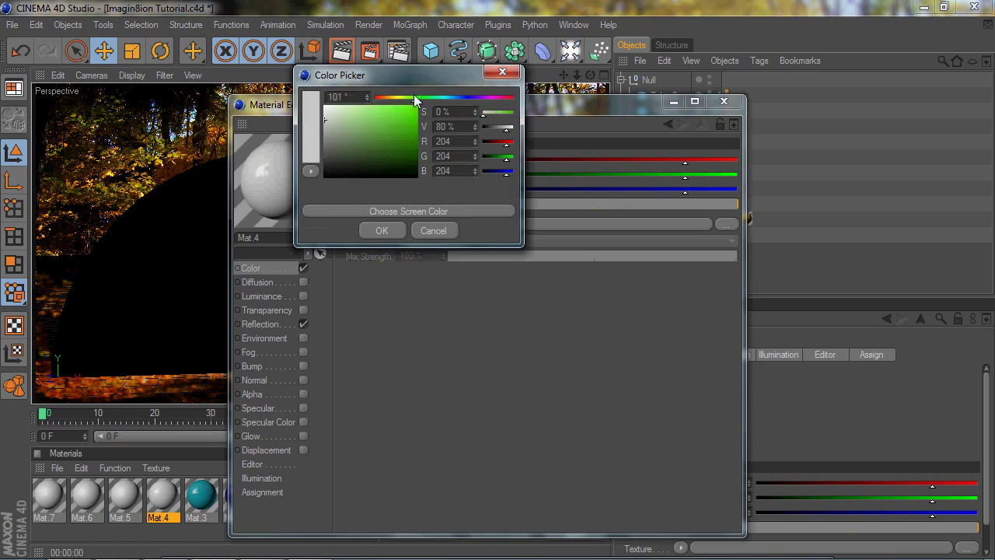
pyautogui.click(399, 137)
pyautogui.click(381, 230)
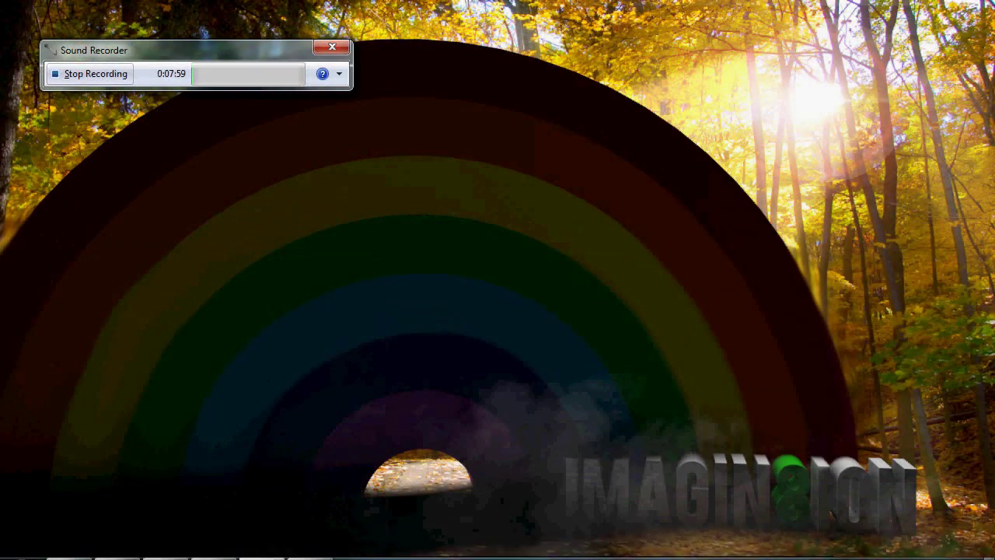
# - Make material Mat.5 reflective instead of specular and set its colour to yellow, RGB 255, 204, 0
pyautogui.click(213, 545)
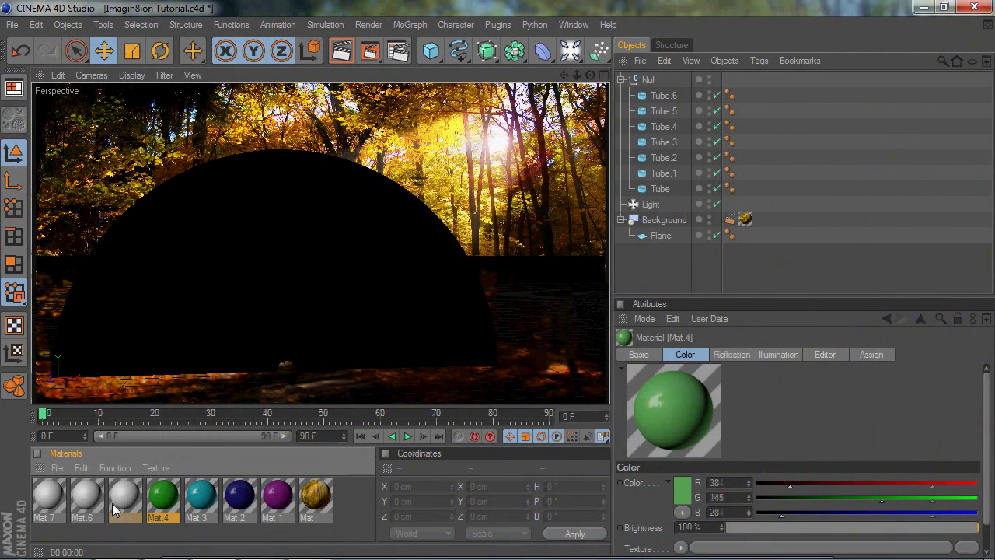
pyautogui.doubleClick(123, 498)
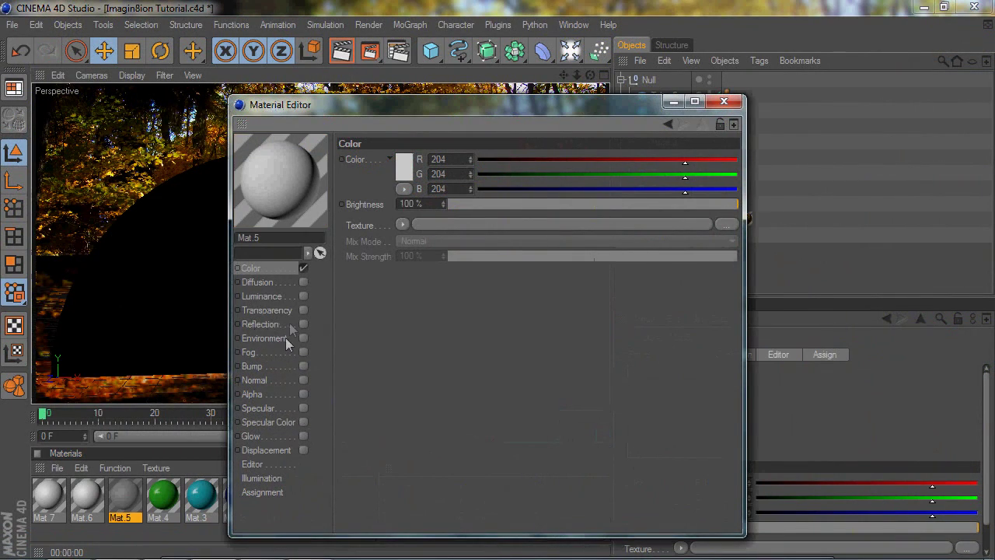
pyautogui.click(302, 324)
pyautogui.click(273, 267)
pyautogui.click(303, 323)
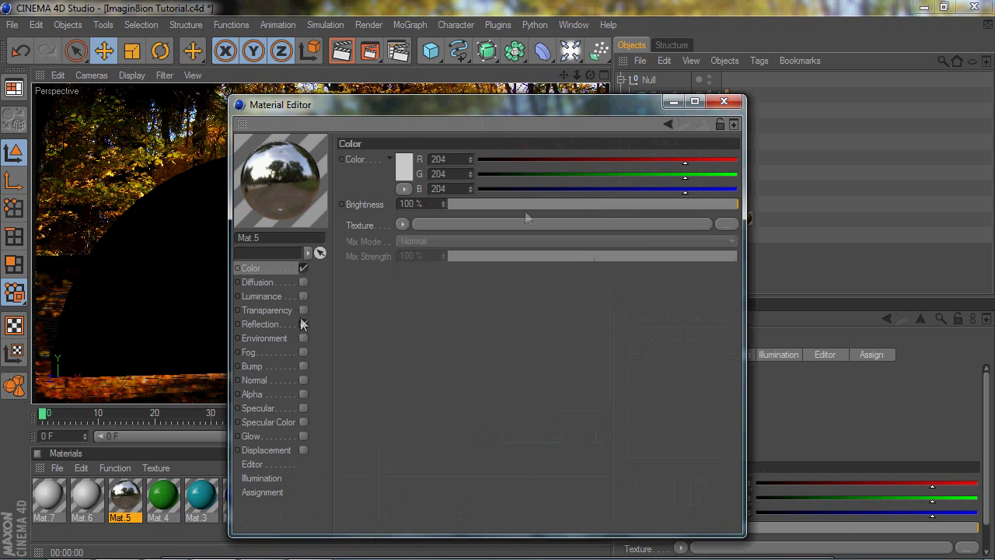
pyautogui.click(406, 165)
pyautogui.click(393, 104)
pyautogui.click(412, 123)
pyautogui.click(419, 113)
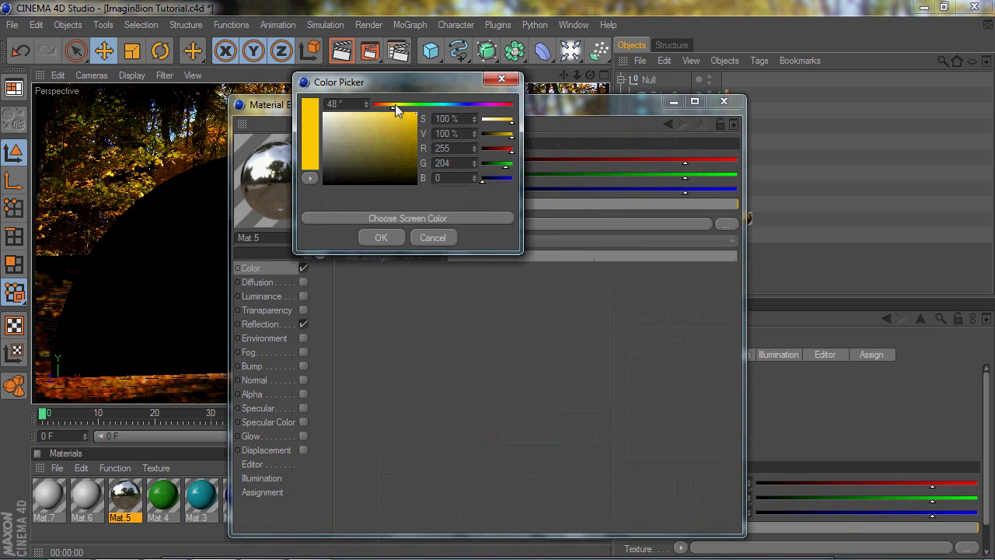
pyautogui.click(396, 237)
# - Reduce the yellow material's reflection brightness to 10%
pyautogui.click(278, 325)
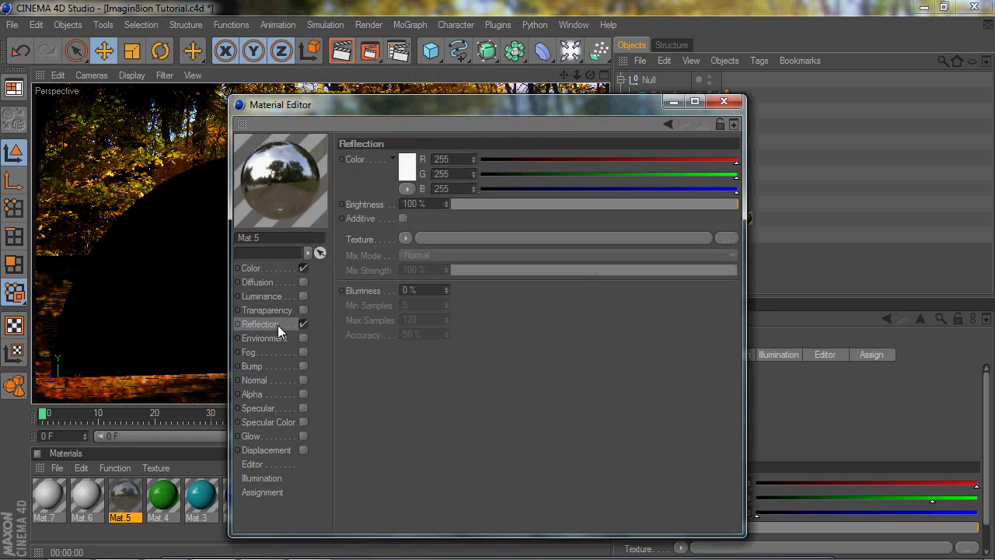
pyautogui.moveTo(452, 204); pyautogui.dragTo(478, 203)
pyautogui.click(721, 104)
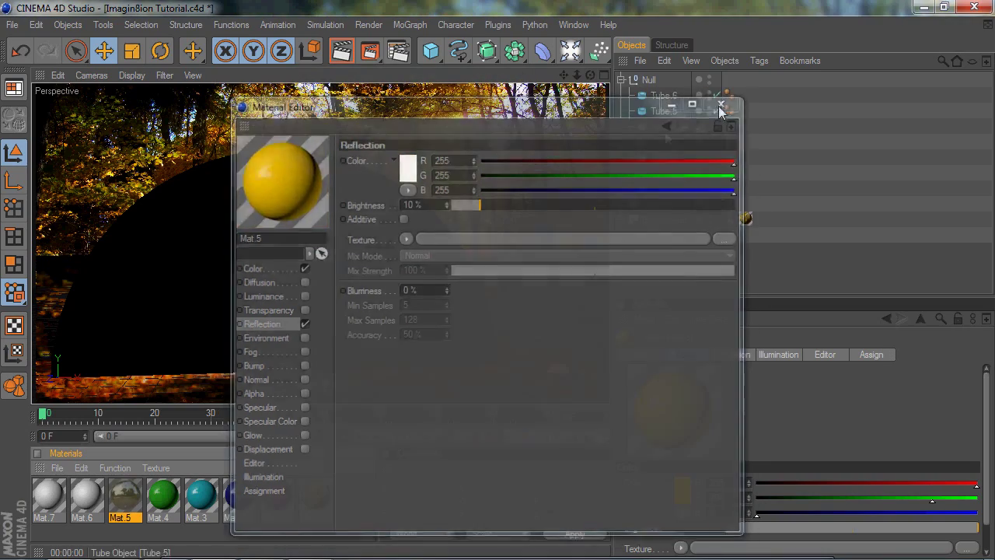
# - Check the reference rainbow on the desktop, and make material Mat.6 reflective instead of specular with an orange colour
pyautogui.click(925, 7)
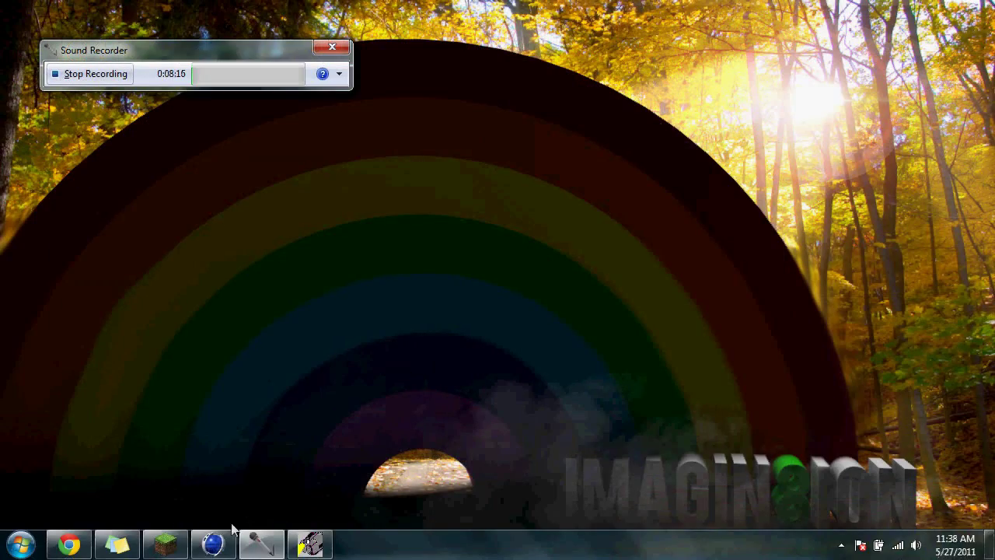
pyautogui.click(213, 545)
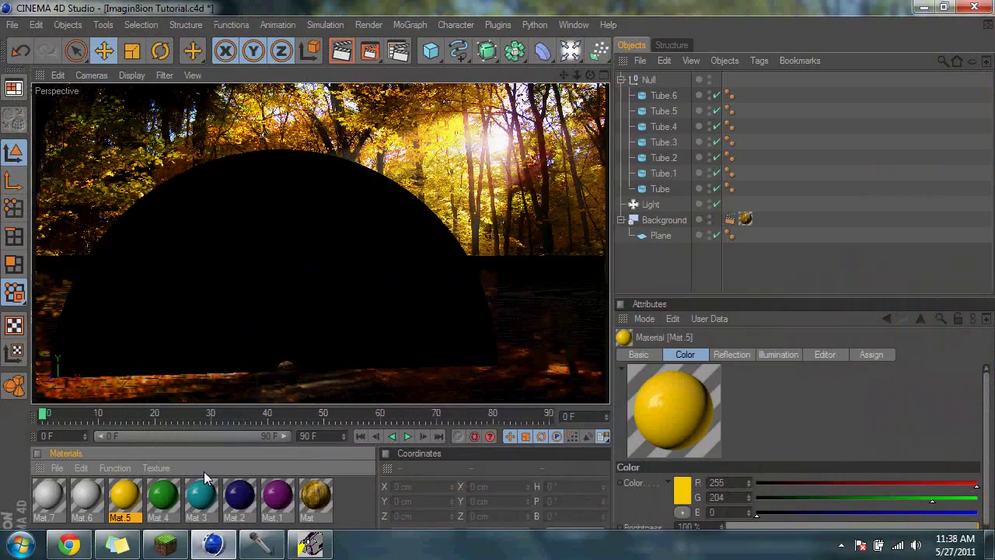
pyautogui.doubleClick(87, 496)
pyautogui.click(303, 408)
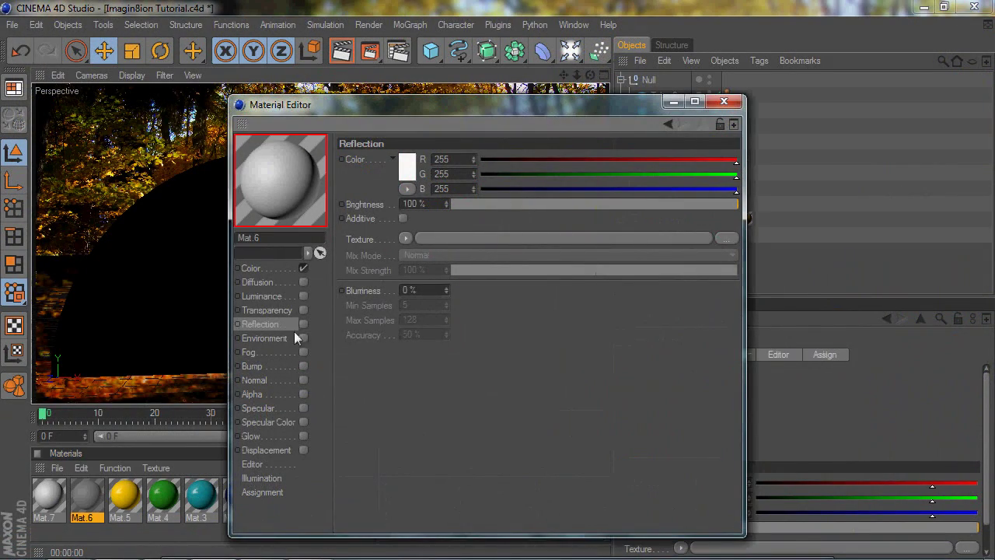
pyautogui.click(289, 269)
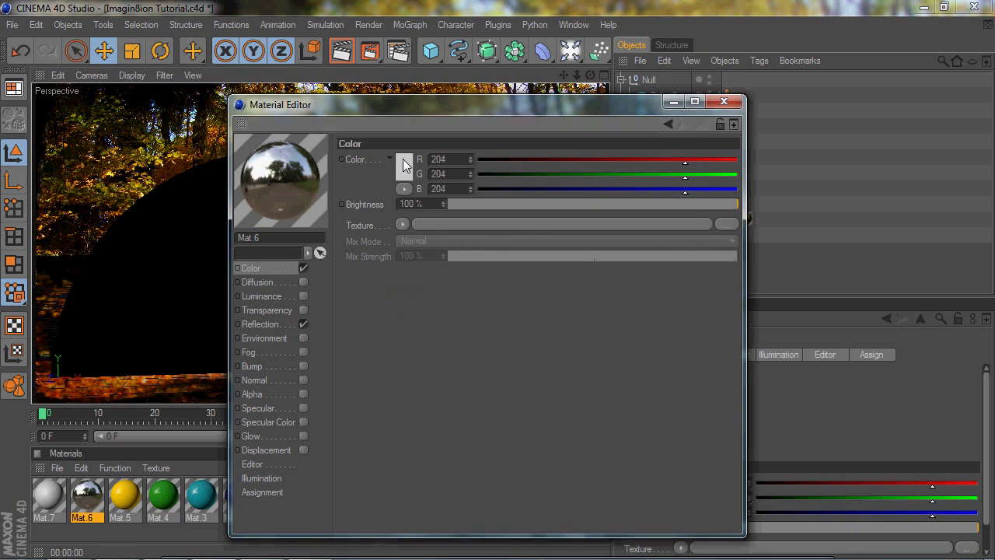
pyautogui.click(403, 158)
pyautogui.moveTo(372, 101)
pyautogui.mouseDown()
pyautogui.moveTo(395, 101)
pyautogui.moveTo(378, 101)
pyautogui.mouseUp()
pyautogui.moveTo(398, 115); pyautogui.dragTo(412, 116)
pyautogui.click(374, 232)
# - Set the reflection brightness of the orange material to 12%
pyautogui.click(285, 324)
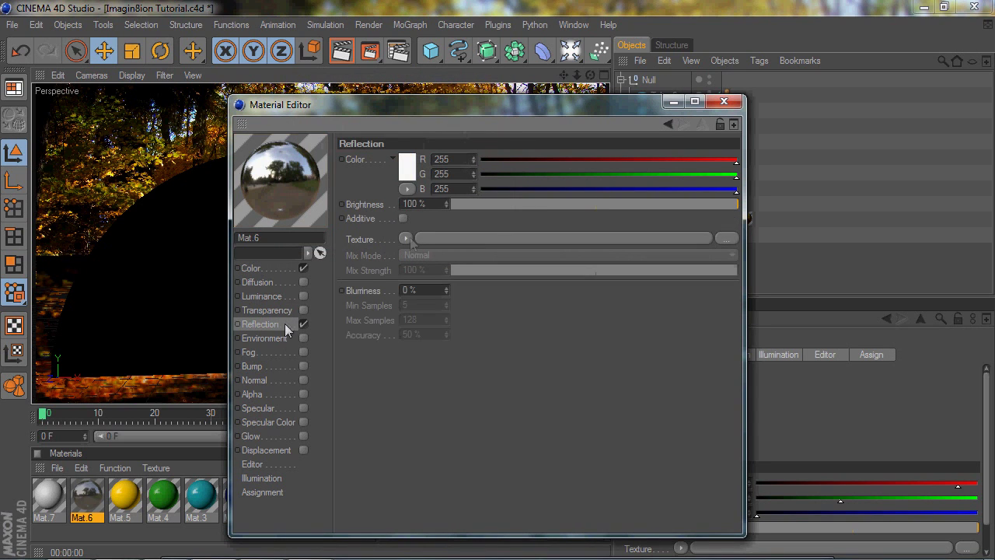
pyautogui.moveTo(497, 204); pyautogui.dragTo(505, 196)
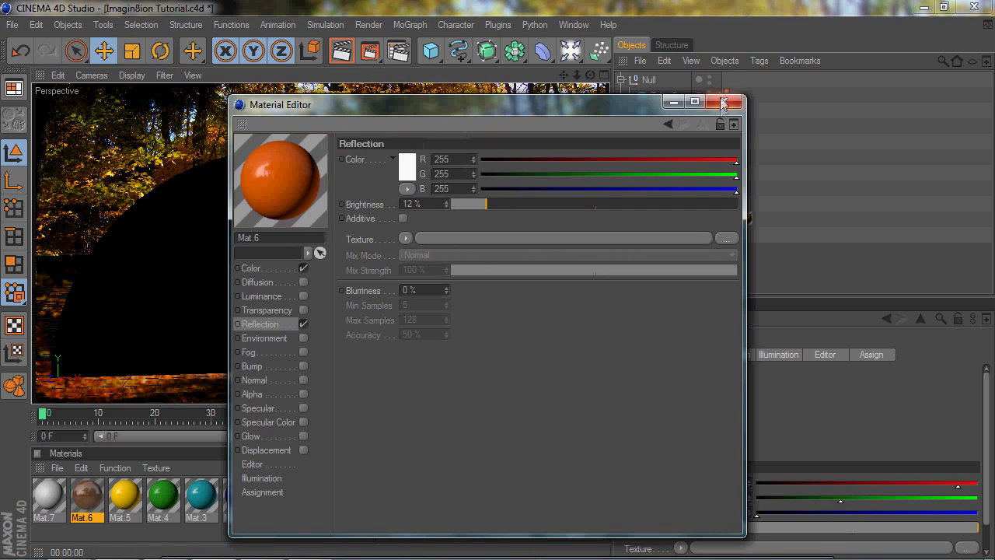
pyautogui.click(724, 101)
# - Turn off Specular on material Mat.7, enable Reflection and lower its brightness to a faint level like the other materials
pyautogui.doubleClick(45, 498)
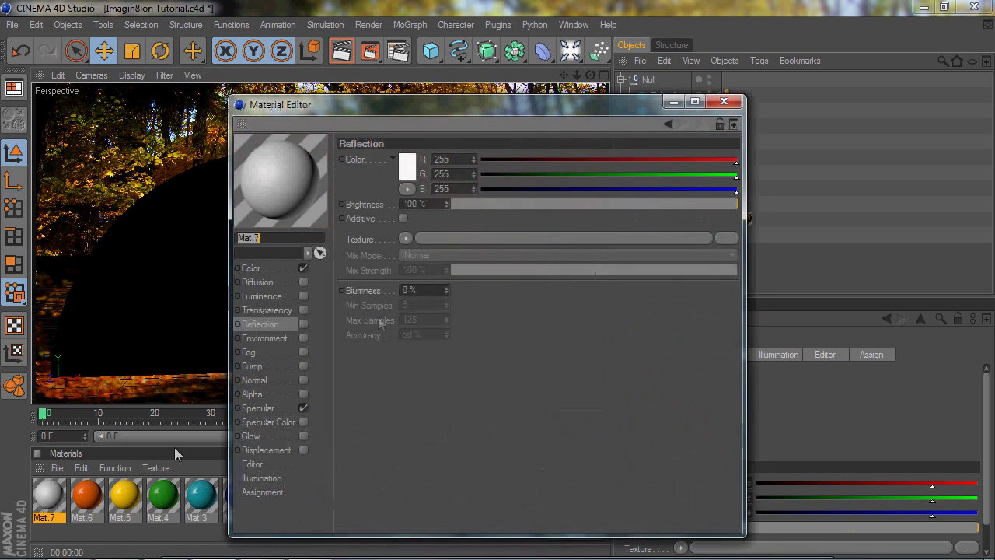
pyautogui.click(303, 325)
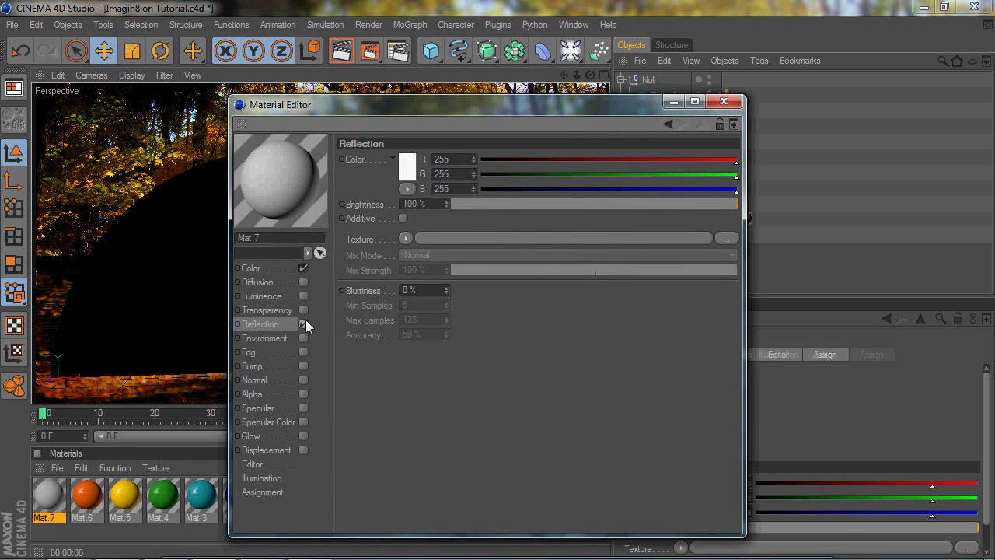
pyautogui.moveTo(549, 203); pyautogui.dragTo(489, 203)
# - Set the colour of material Mat.7 to dark red, RGB 164, 24, 24
pyautogui.click(251, 269)
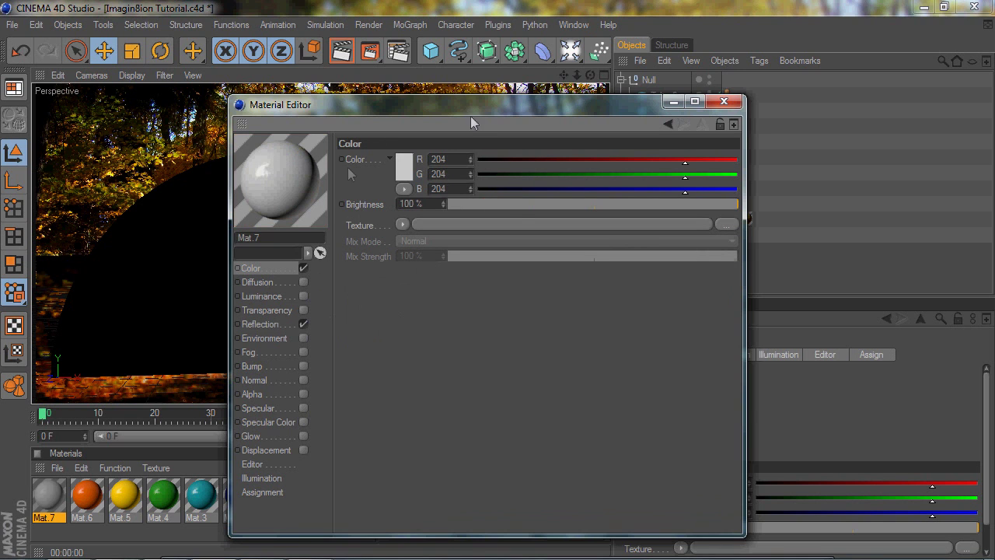
pyautogui.click(407, 165)
pyautogui.moveTo(416, 118); pyautogui.dragTo(402, 129)
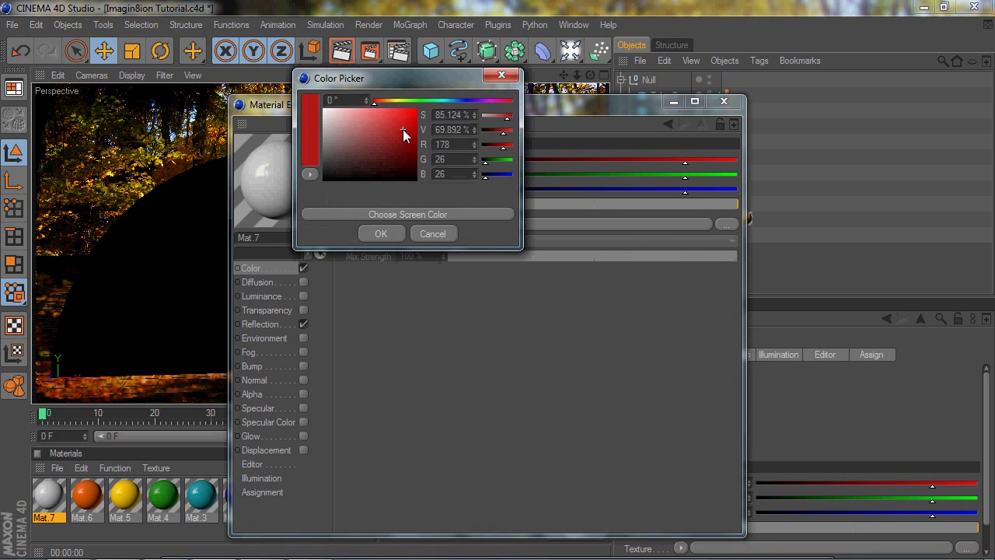
pyautogui.click(367, 235)
pyautogui.click(729, 105)
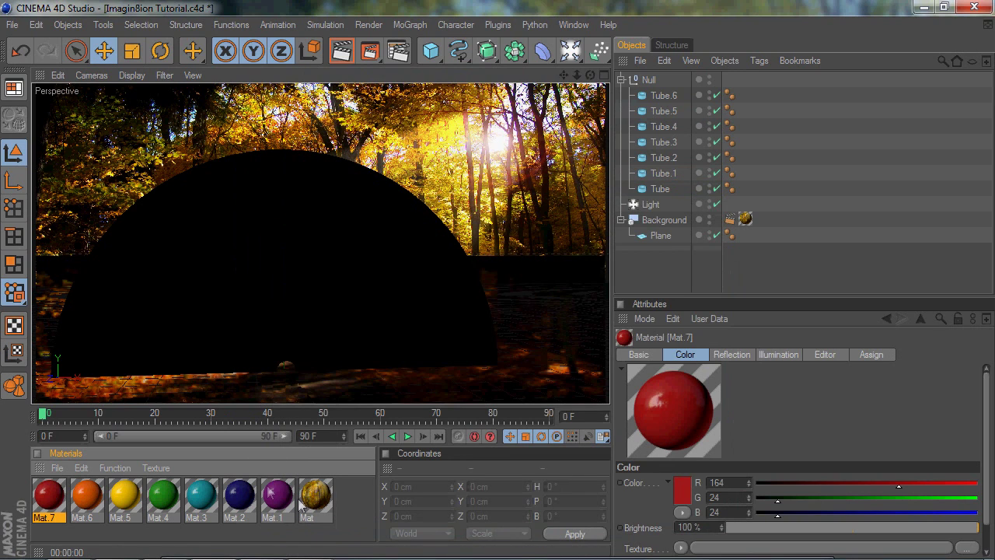
# - Apply the seven coloured materials to the tubes in rainbow order, from purple on the innermost Tube to red on the outermost Tube.6
pyautogui.moveTo(282, 498); pyautogui.dragTo(674, 157)
pyautogui.moveTo(175, 497); pyautogui.dragTo(673, 125)
pyautogui.moveTo(87, 496); pyautogui.dragTo(670, 95)
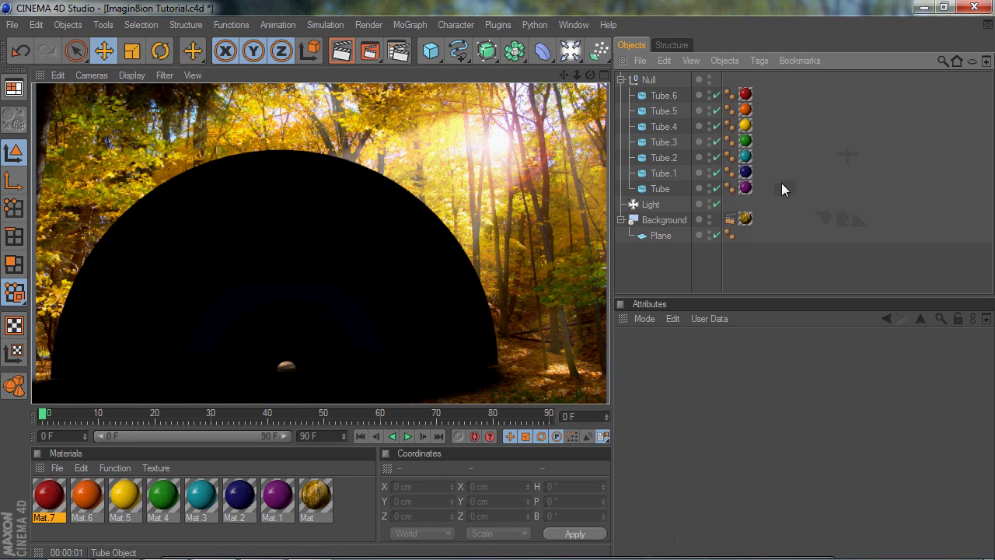
# - Add a second light in front of the rainbow at Y 183.648 cm and Z -676.025 cm, and save the project
pyautogui.click(600, 50)
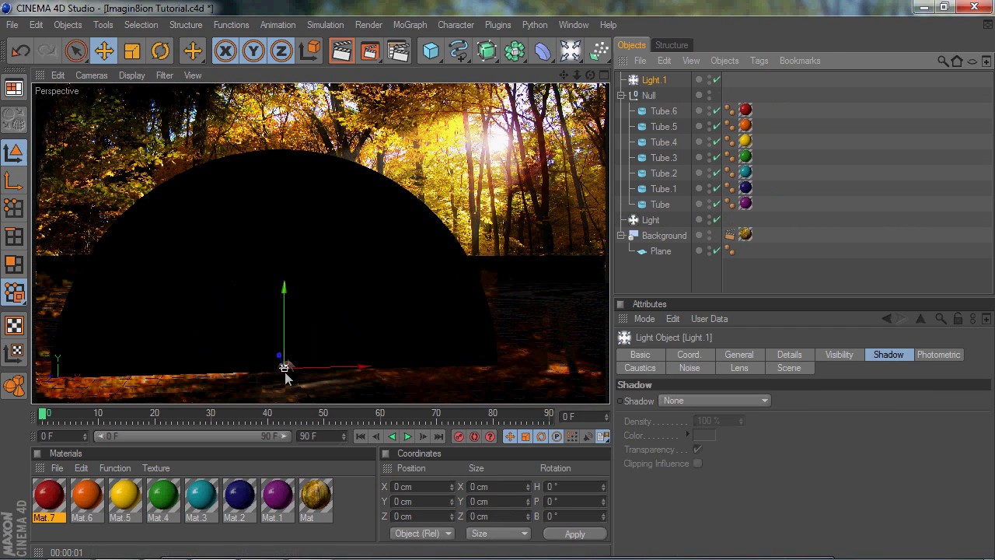
pyautogui.moveTo(280, 363); pyautogui.dragTo(323, 350)
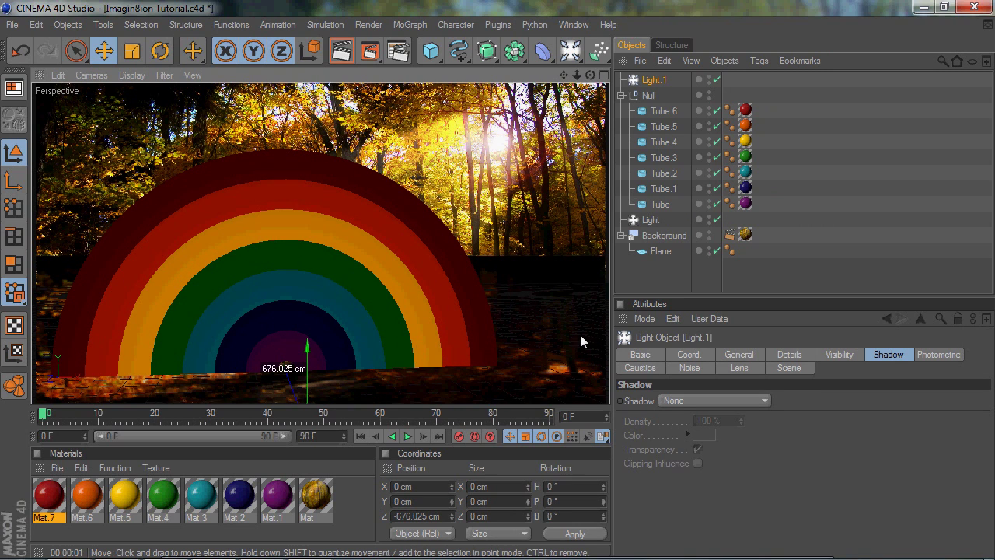
pyautogui.moveTo(306, 350); pyautogui.dragTo(314, 352)
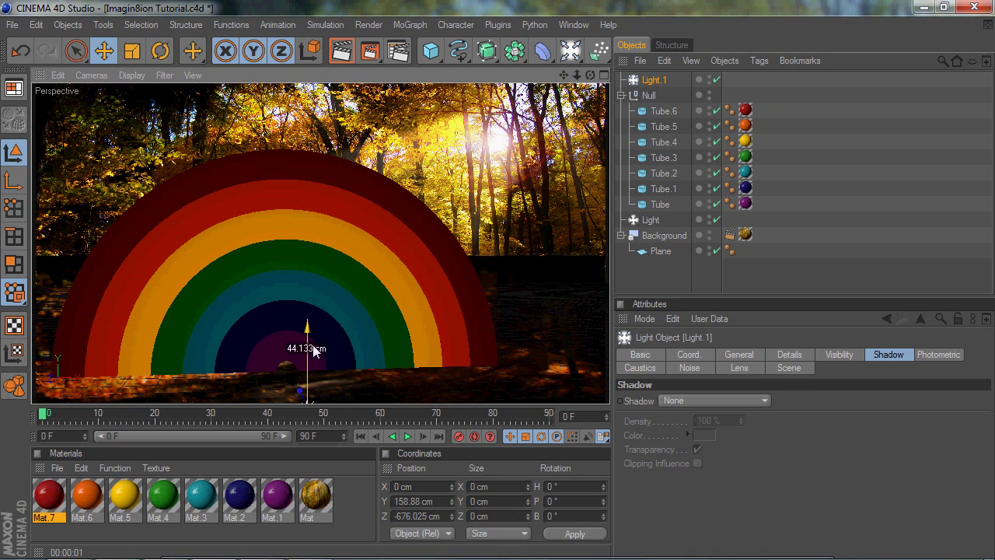
pyautogui.click(12, 25)
pyautogui.press('Escape')
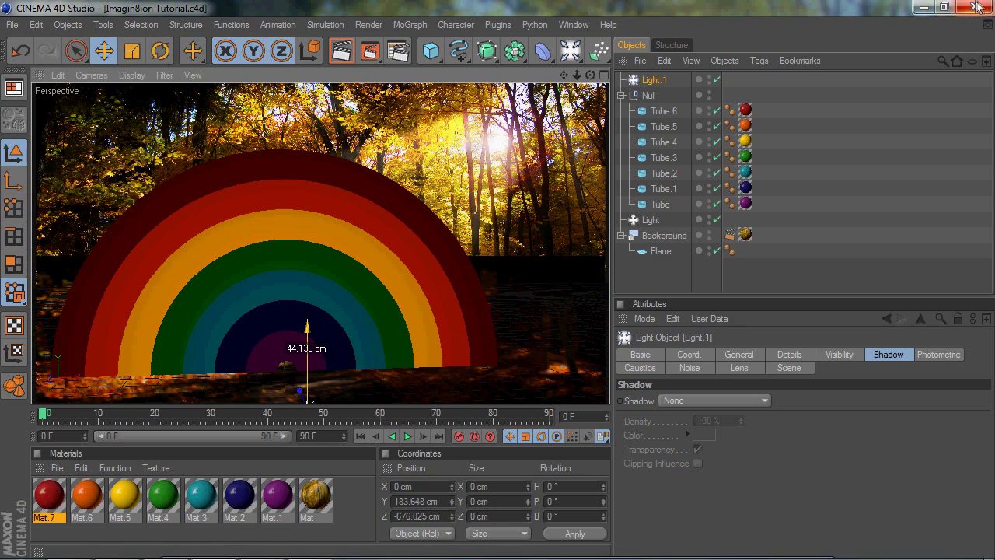
# - Reopen the Imagin8ion Tutorial project from the desktop and narrow the viewport to give the object and attribute lists more width
pyautogui.click(924, 7)
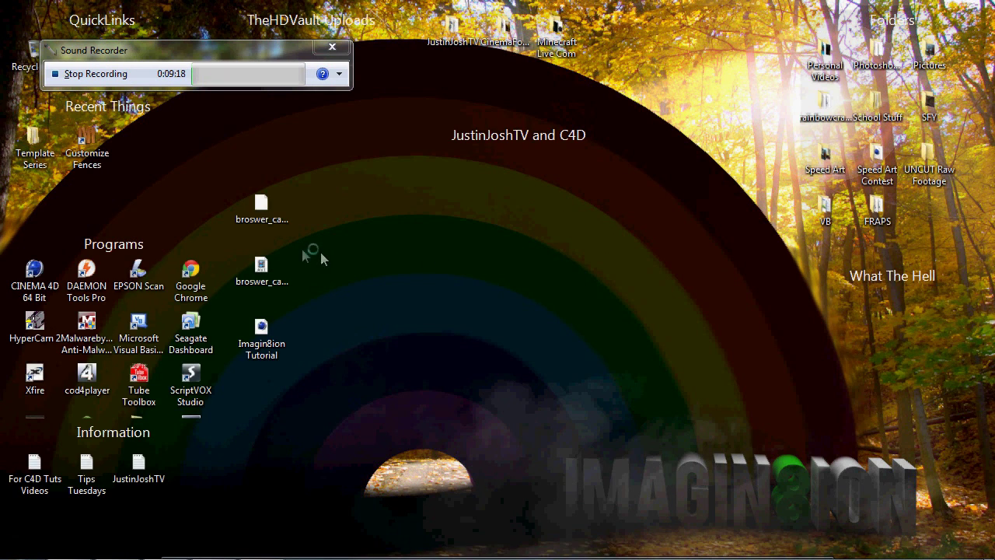
pyautogui.click(261, 335)
pyautogui.doubleClick(261, 339)
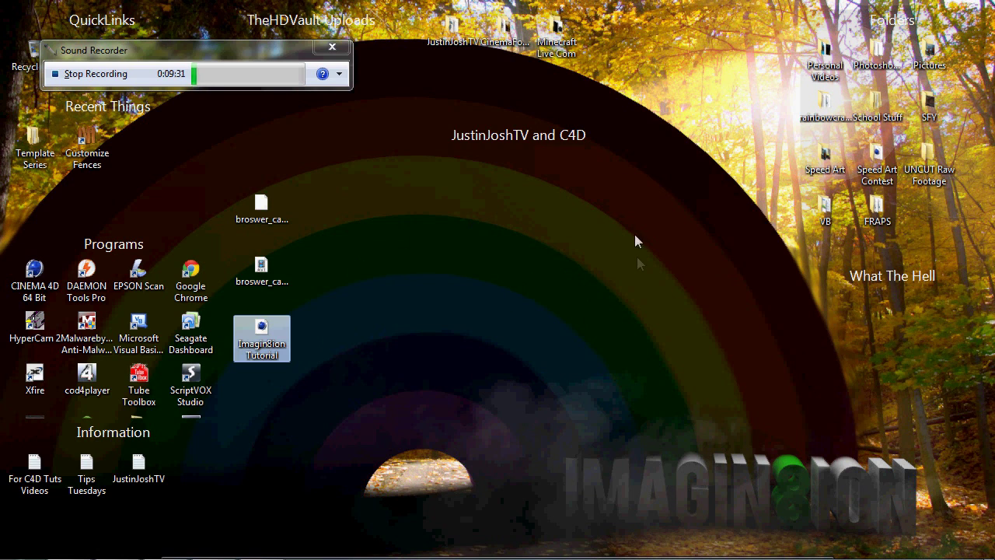
pyautogui.click(568, 240)
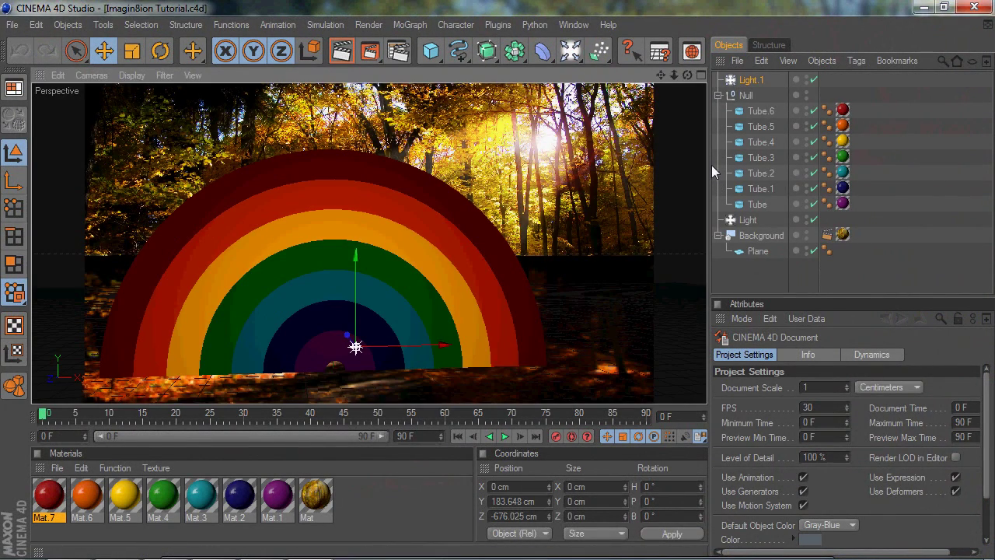
pyautogui.moveTo(711, 164); pyautogui.dragTo(601, 162)
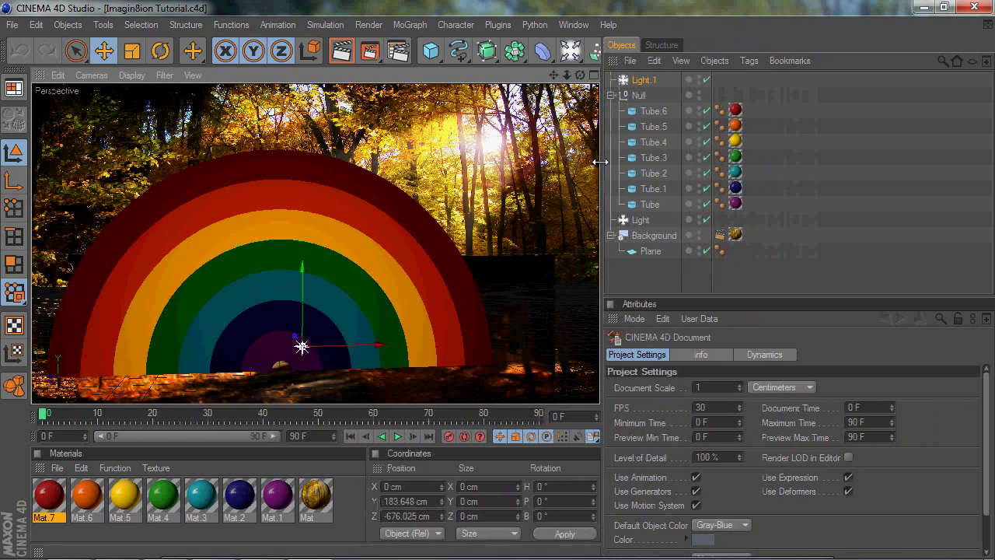
# - Render a preview of the scene, collapse the tube group and check the shadow settings of the original Light
pyautogui.click(340, 50)
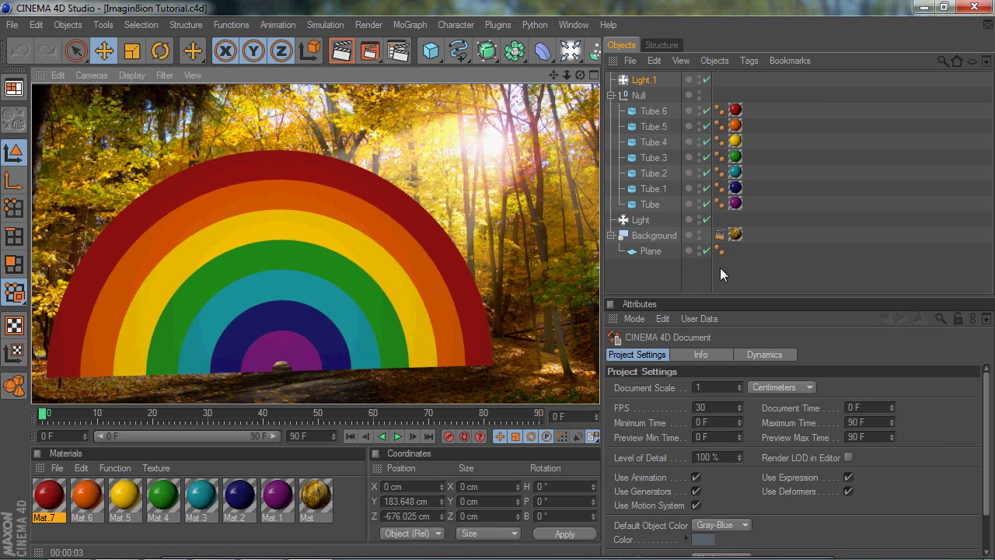
pyautogui.click(758, 262)
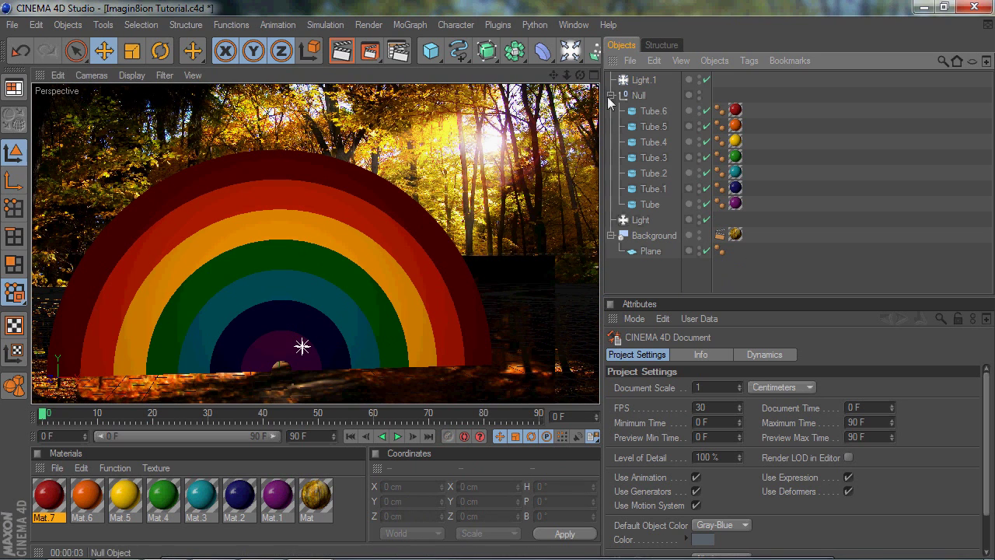
pyautogui.click(611, 94)
pyautogui.click(639, 112)
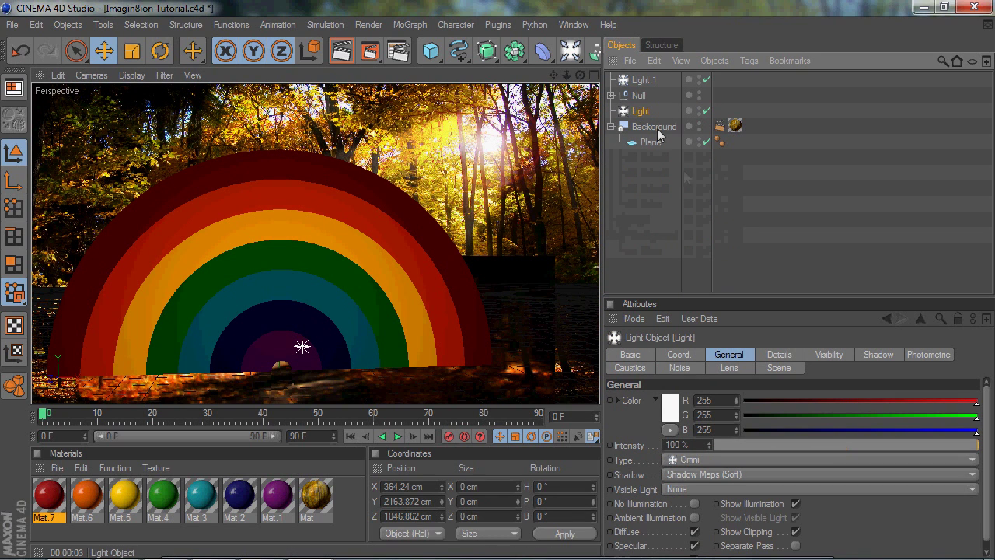
pyautogui.click(875, 355)
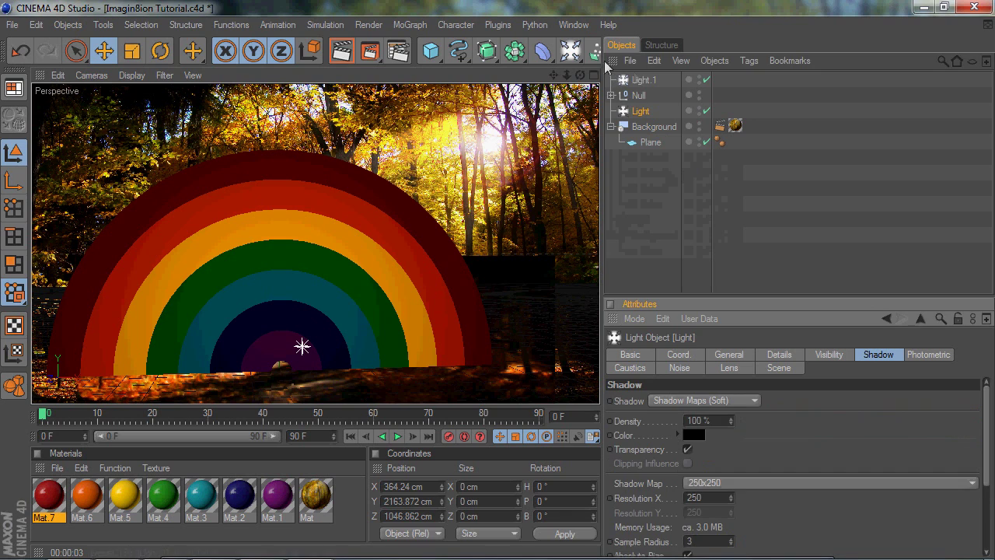
# - Lower the intensity of Light.1 to 45 % and render a preview of the dimmed rainbow
pyautogui.click(644, 80)
pyautogui.click(728, 367)
pyautogui.click(675, 369)
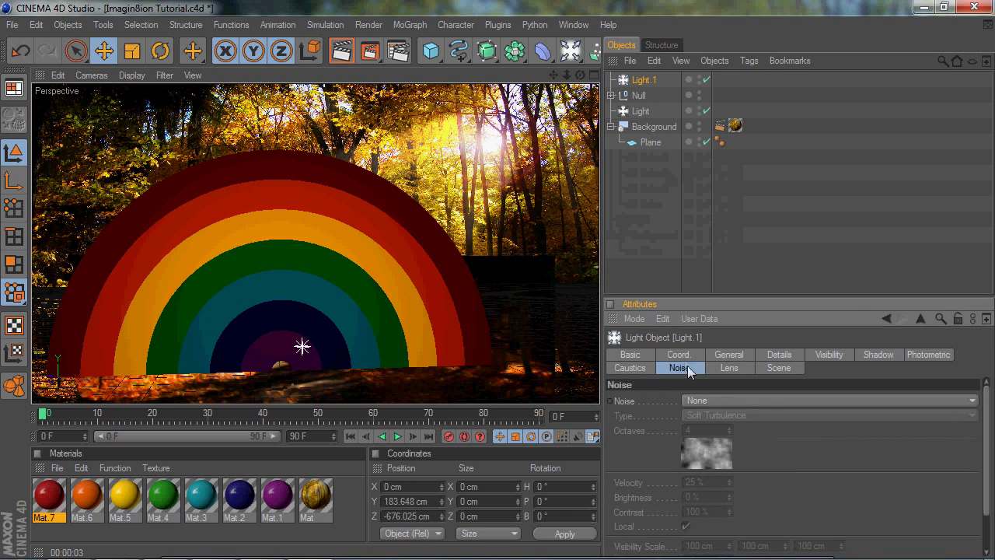
pyautogui.click(673, 356)
pyautogui.click(634, 354)
pyautogui.click(729, 355)
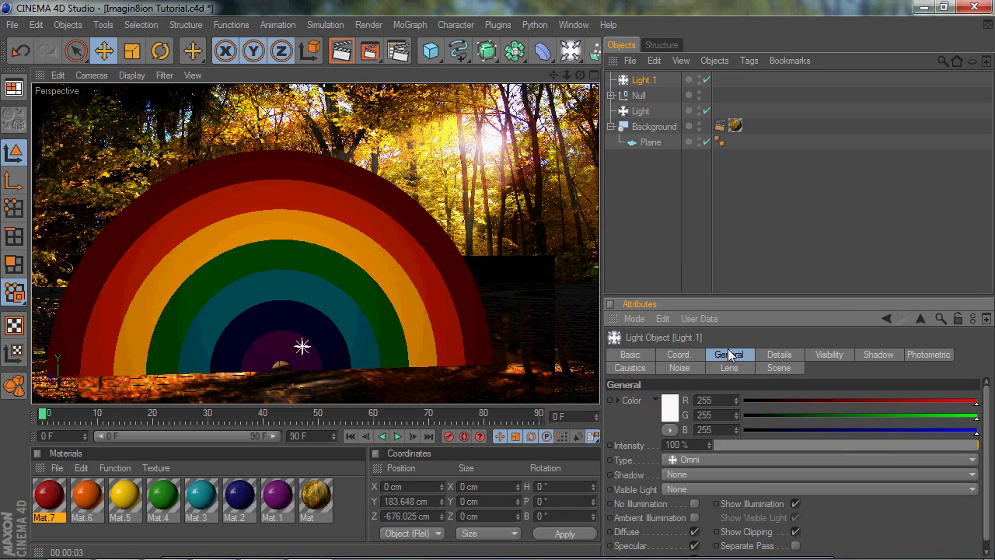
pyautogui.moveTo(738, 444); pyautogui.dragTo(836, 445)
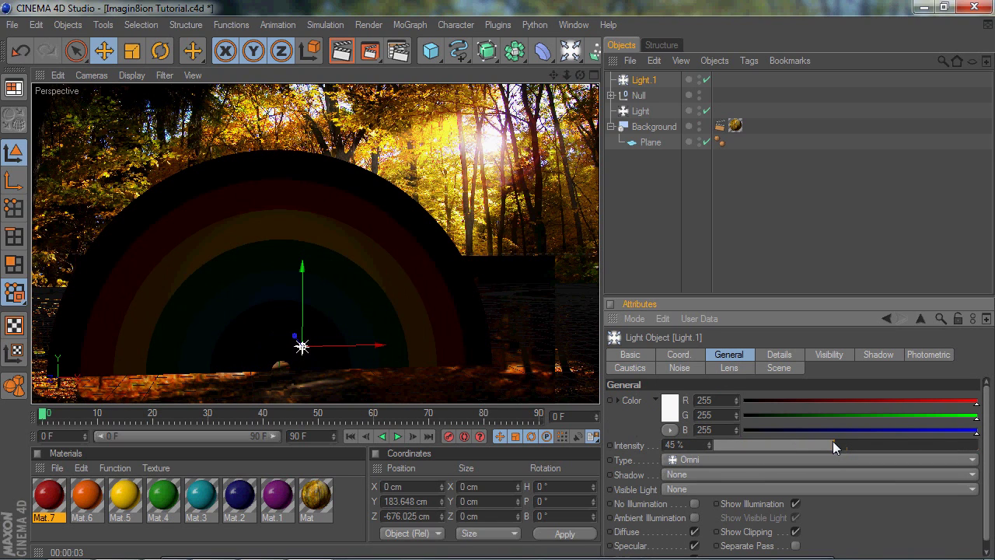
pyautogui.click(664, 216)
pyautogui.click(346, 55)
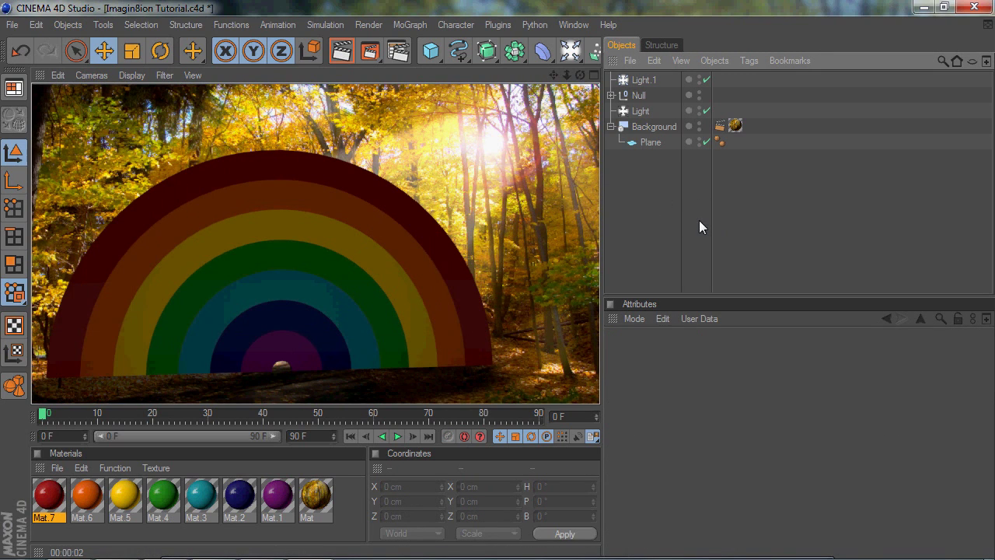
# - Inspect the original Light's placement and shadow settings, and render another preview of the scene
pyautogui.click(642, 80)
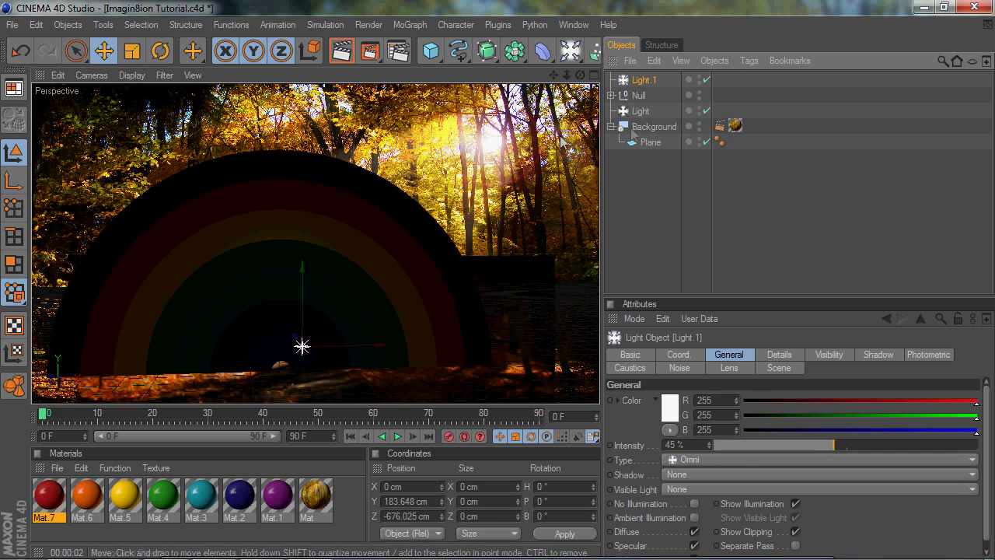
pyautogui.click(641, 111)
pyautogui.scroll(-5, 345, 109)
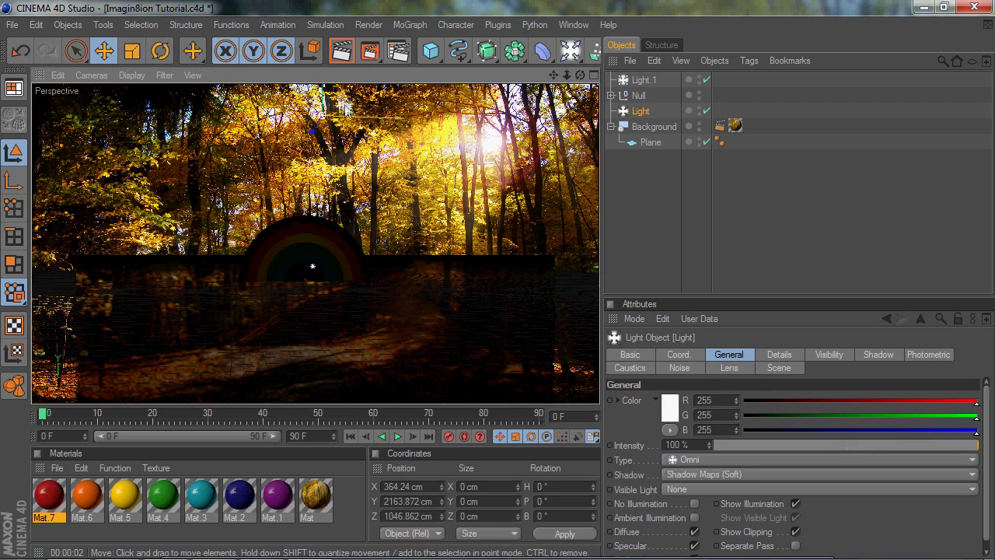
pyautogui.moveTo(324, 101); pyautogui.dragTo(368, 128)
pyautogui.click(875, 355)
pyautogui.click(573, 212)
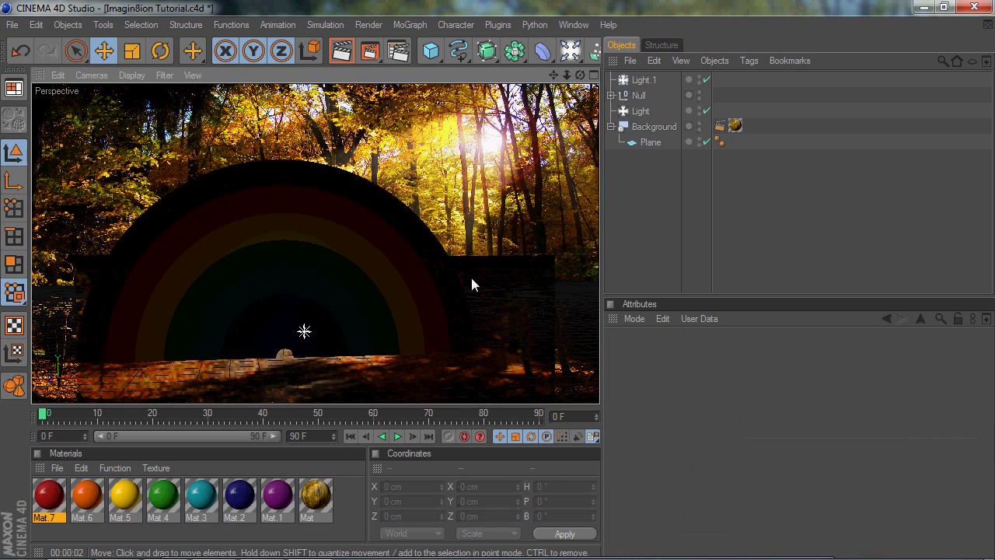
pyautogui.click(343, 52)
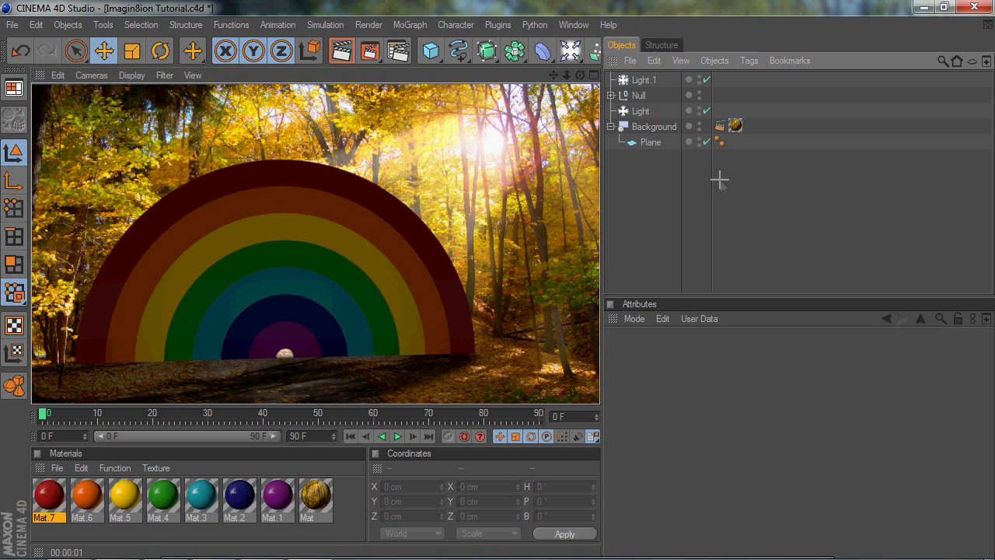
# - Scale up the rainbow's Null group slightly and move it forward to Z -8.669 cm
pyautogui.click(638, 95)
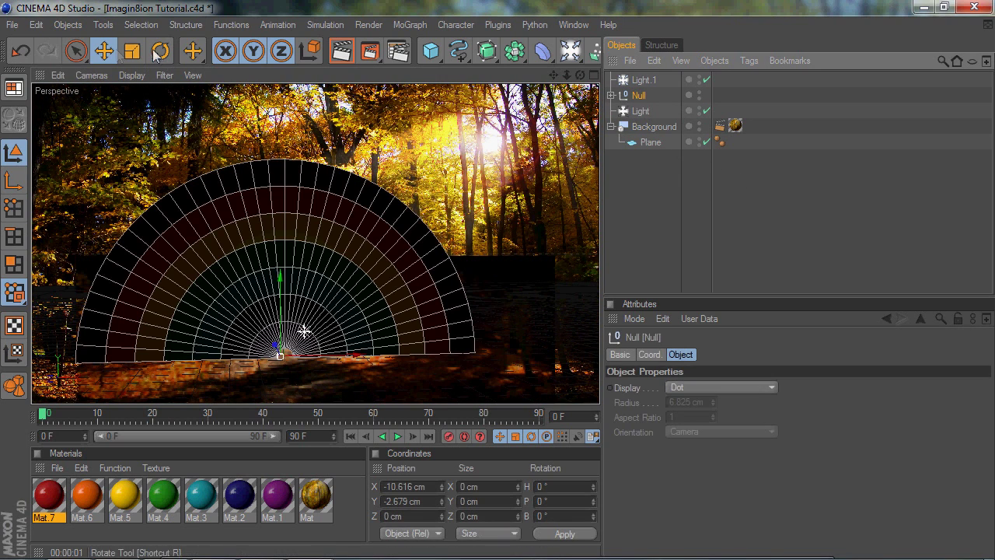
pyautogui.click(132, 51)
pyautogui.moveTo(334, 234); pyautogui.dragTo(393, 233)
pyautogui.click(103, 53)
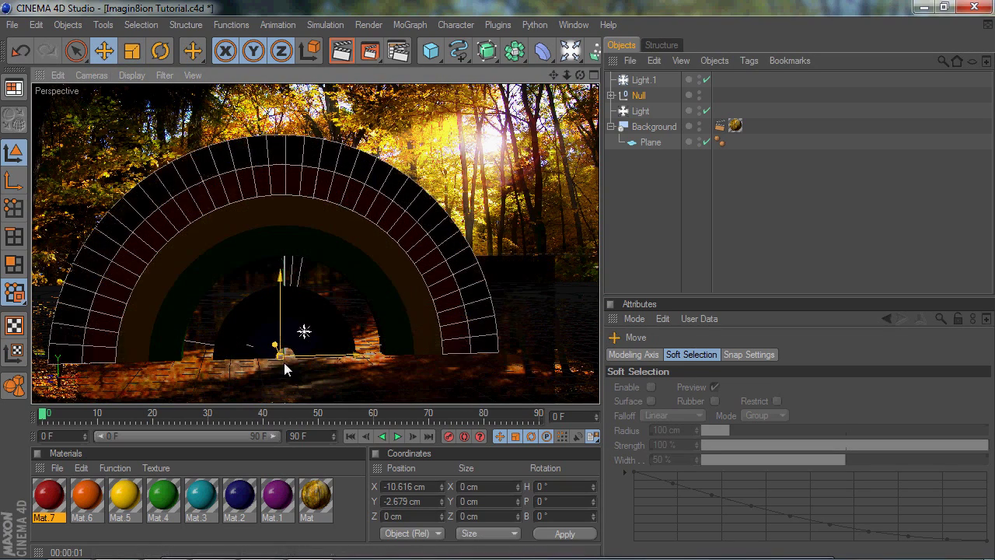
pyautogui.moveTo(580, 74); pyautogui.dragTo(585, 78)
pyautogui.moveTo(266, 351); pyautogui.dragTo(258, 361)
pyautogui.keyDown('alt'); pyautogui.moveTo(311, 334); pyautogui.dragTo(297, 335); pyautogui.keyUp('alt')
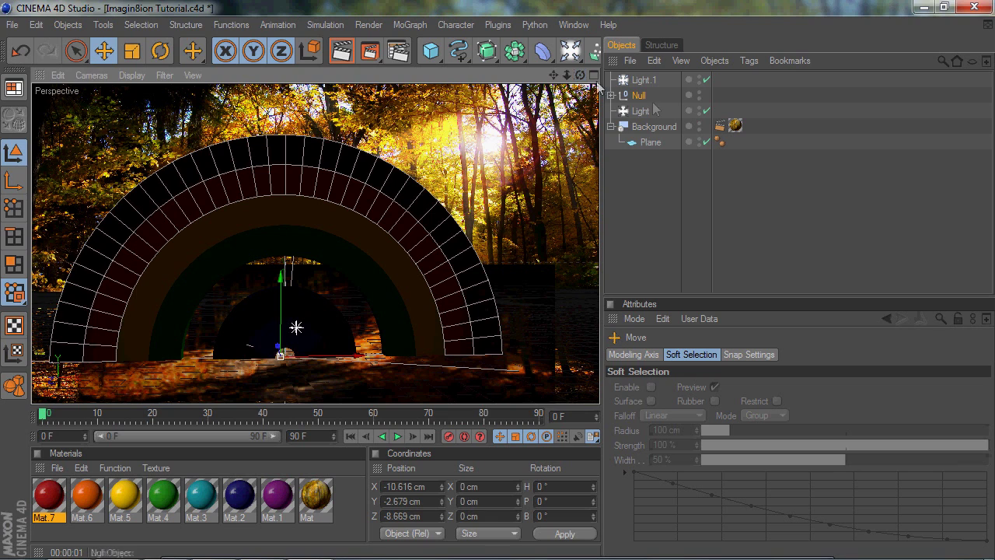
# - Expand the Null group and check the object properties of Tube.1 and Tube.3
pyautogui.click(668, 182)
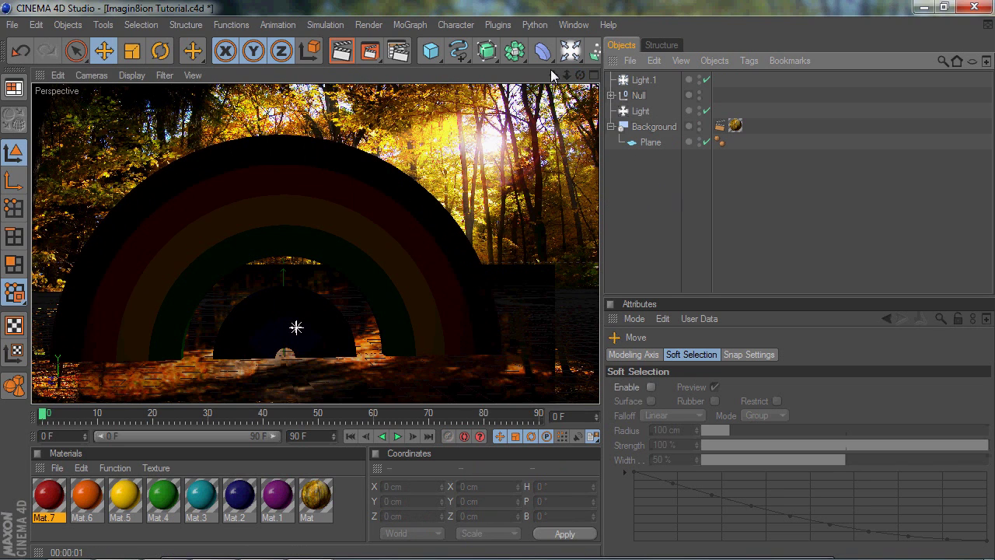
pyautogui.click(611, 95)
pyautogui.click(650, 189)
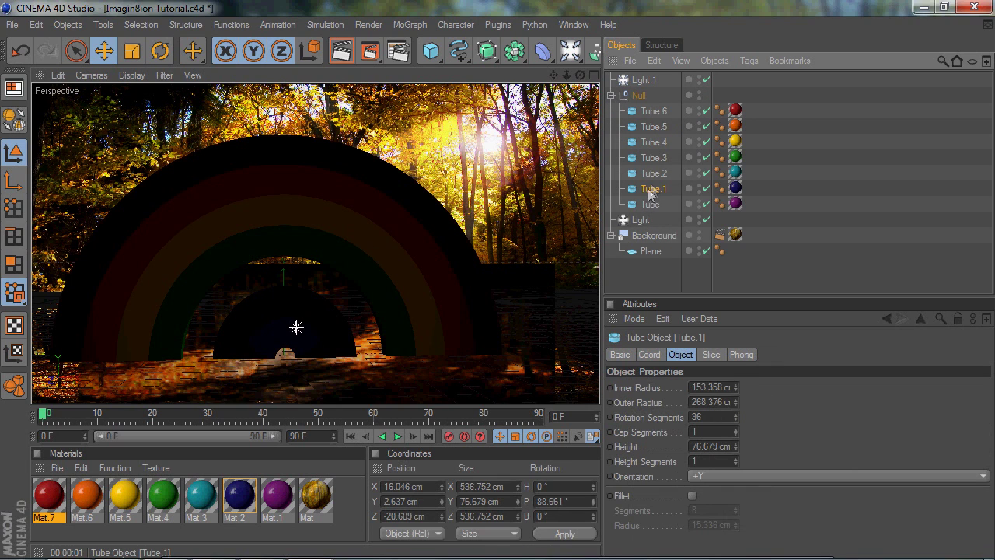
pyautogui.click(653, 157)
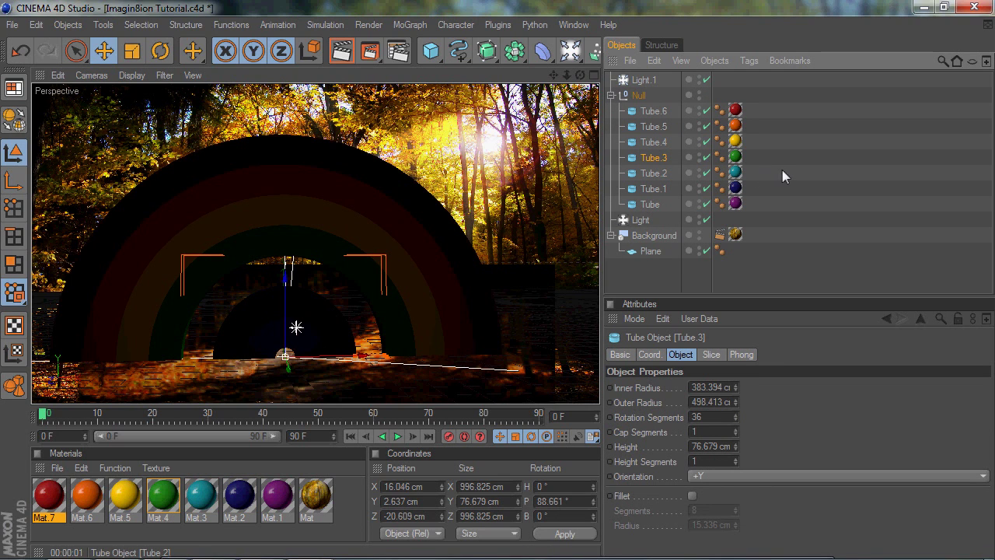
pyautogui.click(743, 172)
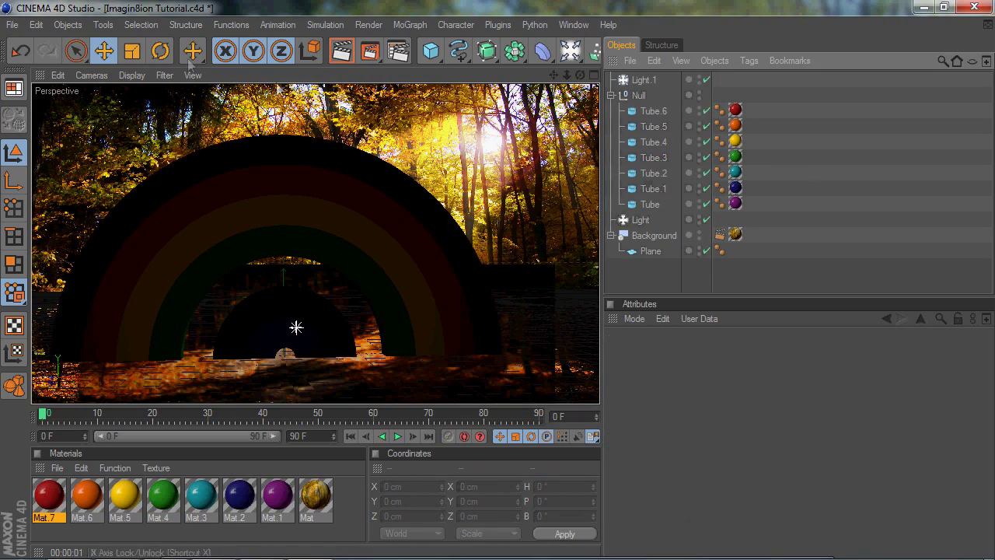
# - Save the project, reopen Imagin8ion Tutorial from the desktop and narrow the viewport in favour of the object and attribute lists
pyautogui.click(10, 25)
pyautogui.click(27, 138)
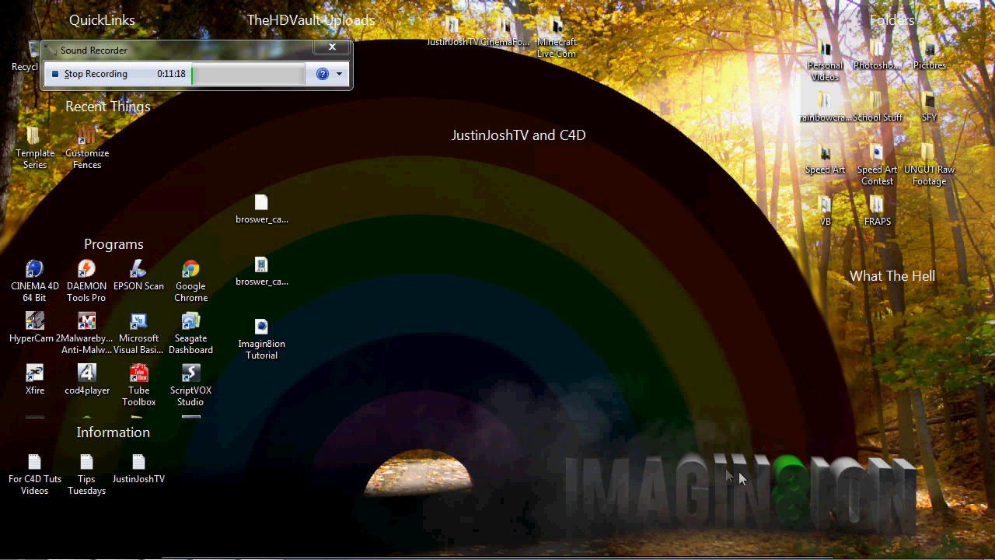
pyautogui.doubleClick(260, 331)
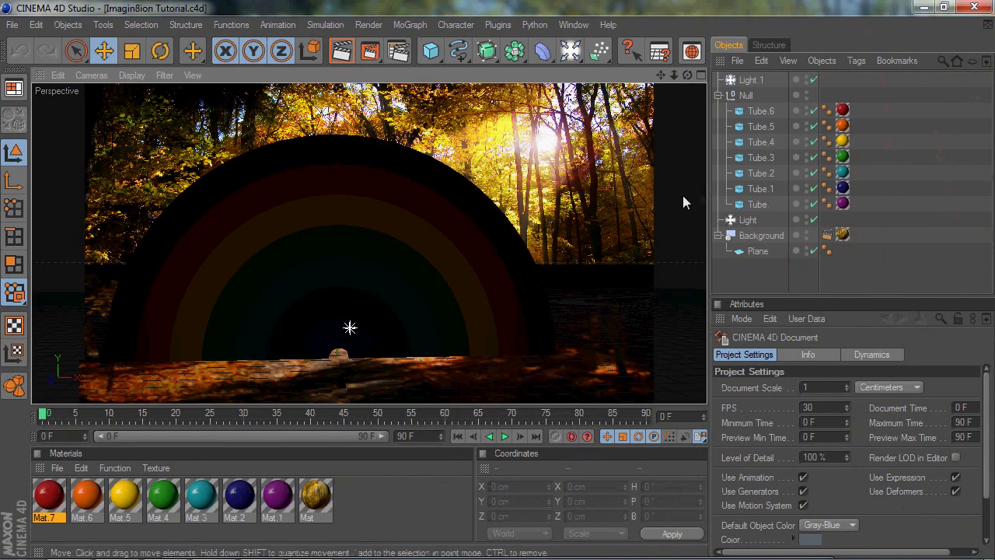
pyautogui.moveTo(709, 190); pyautogui.dragTo(604, 189)
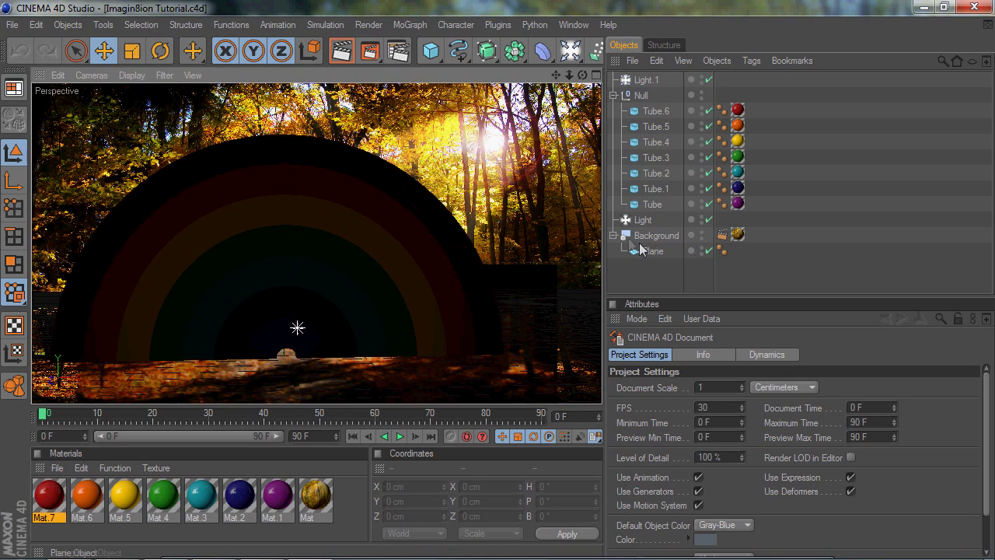
# - Review the properties of the Background's compositing tag and render a preview of the scene
pyautogui.click(722, 234)
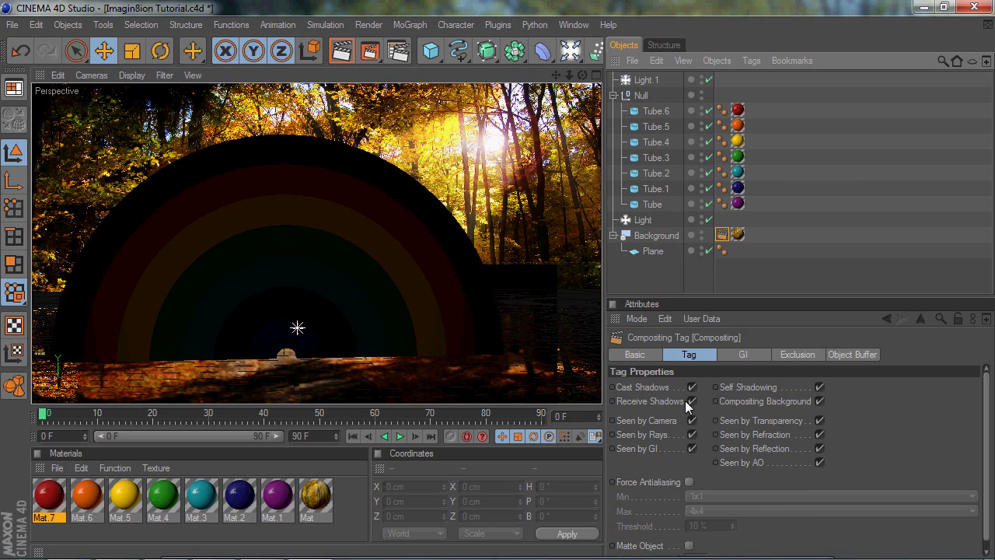
pyautogui.click(809, 273)
pyautogui.click(342, 51)
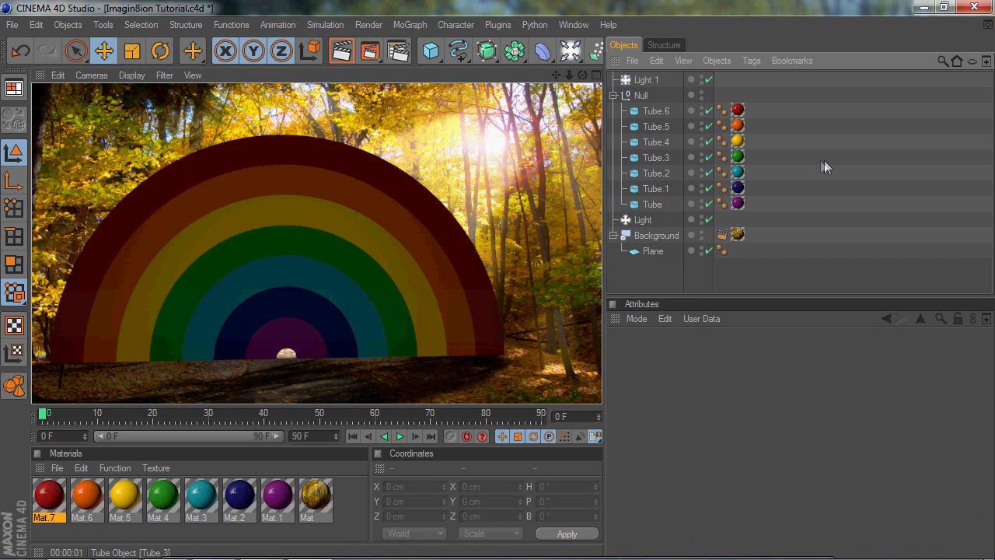
# - Move the rainbow's Null group slightly to the right and down, and collapse the group
pyautogui.click(824, 160)
pyautogui.click(641, 95)
pyautogui.moveTo(249, 134); pyautogui.dragTo(345, 362)
pyautogui.click(894, 180)
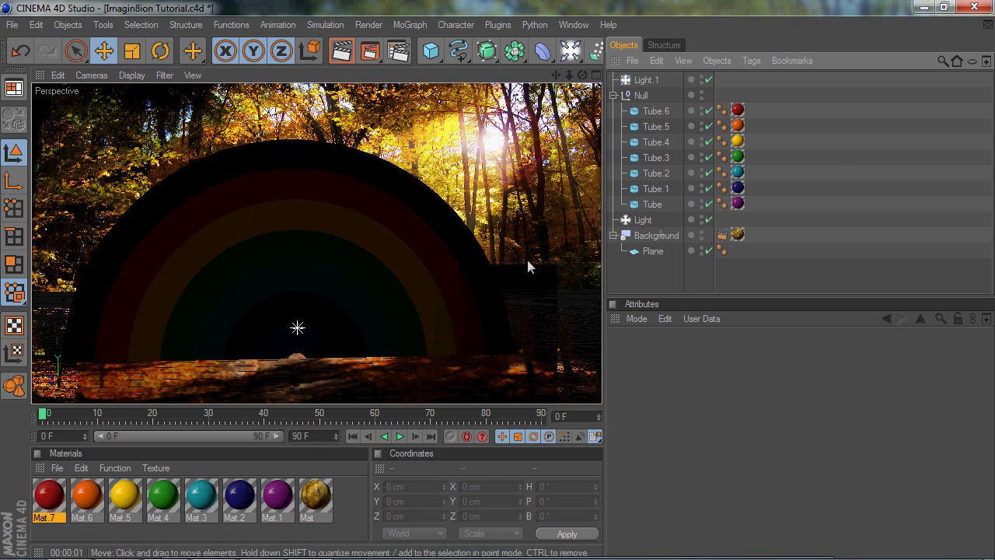
pyautogui.click(613, 95)
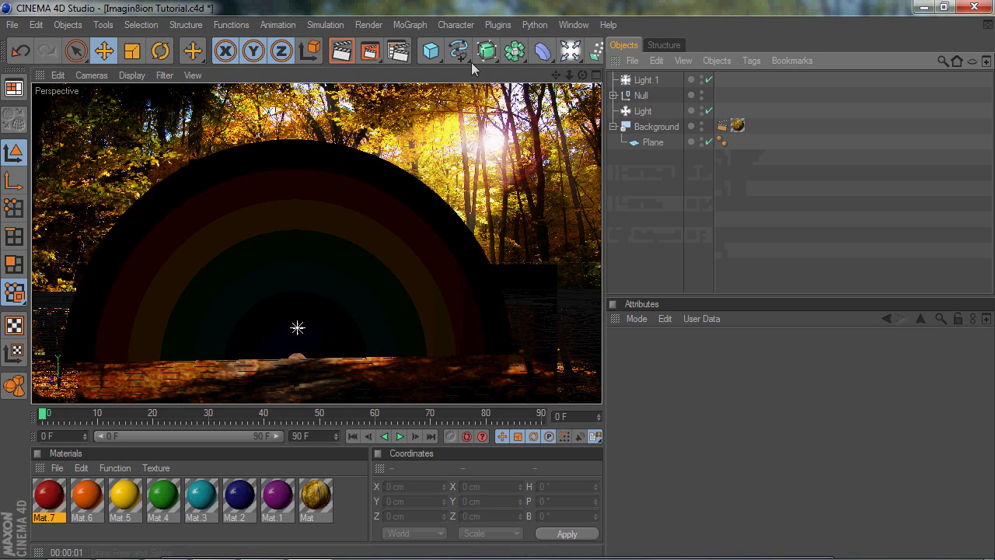
# - Add a MoText object in front of the rainbow at X 240.181 cm, Y 56.546 cm and Z -287.348 cm
pyautogui.click(410, 26)
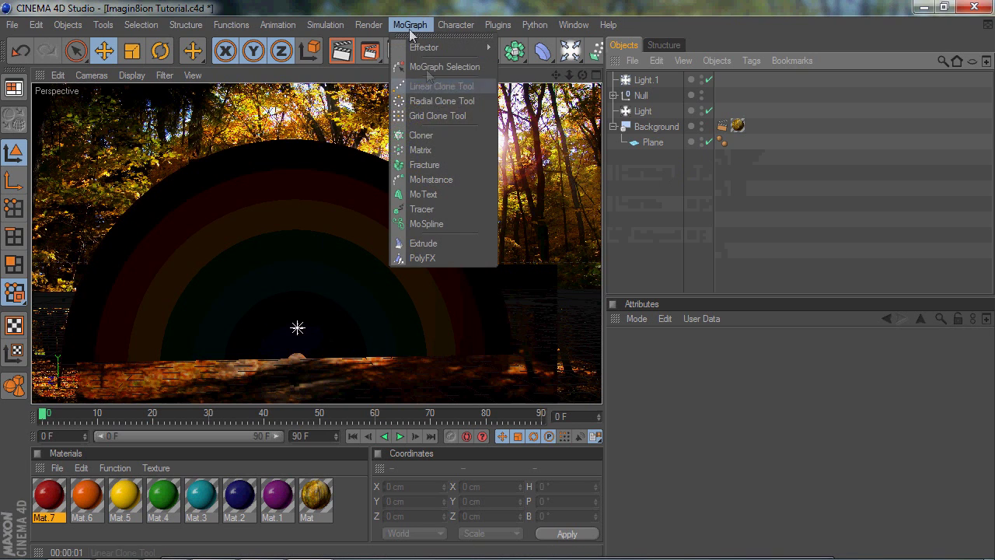
pyautogui.click(424, 194)
pyautogui.moveTo(213, 320); pyautogui.dragTo(276, 348)
pyautogui.moveTo(337, 384); pyautogui.dragTo(336, 343)
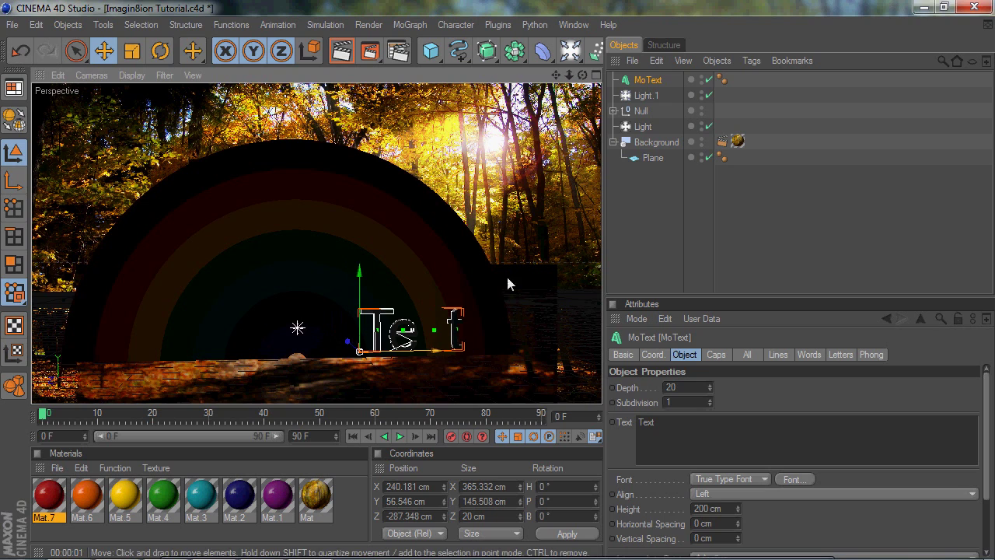
# - Rotate the MoText to a heading of -13.475° and lower it to Y -6.45 cm
pyautogui.click(160, 51)
pyautogui.moveTo(392, 354); pyautogui.dragTo(385, 360)
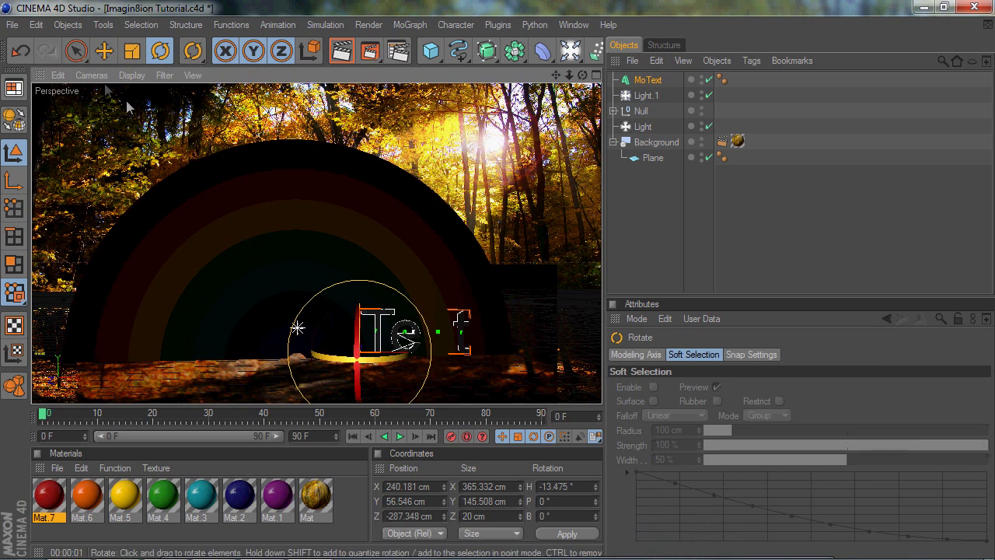
pyautogui.click(103, 52)
pyautogui.moveTo(359, 280)
pyautogui.mouseDown()
pyautogui.moveTo(359, 309)
pyautogui.moveTo(361, 288)
pyautogui.mouseUp()
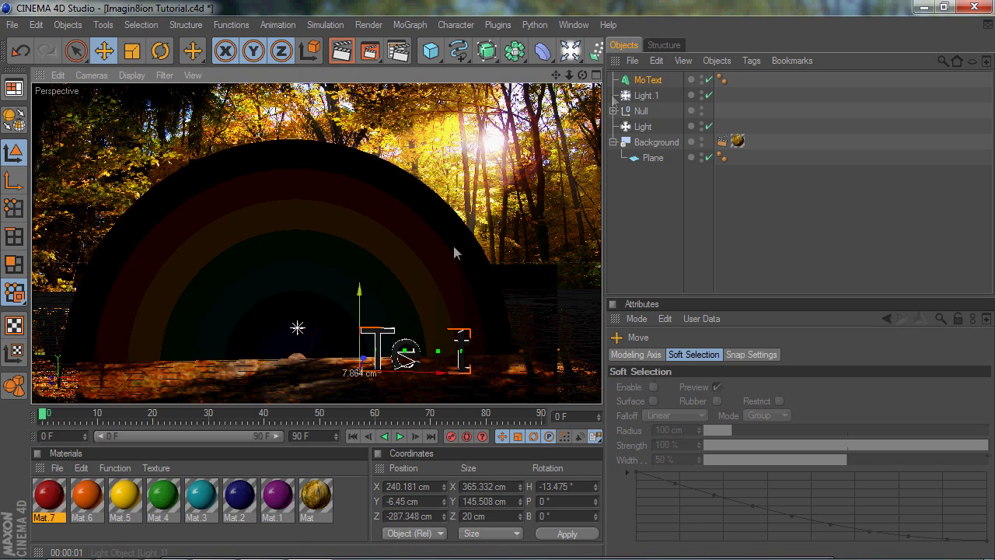
# - Replace the MoText's default text with "Imagin8ion" and deselect the object
pyautogui.click(648, 80)
pyautogui.click(710, 421)
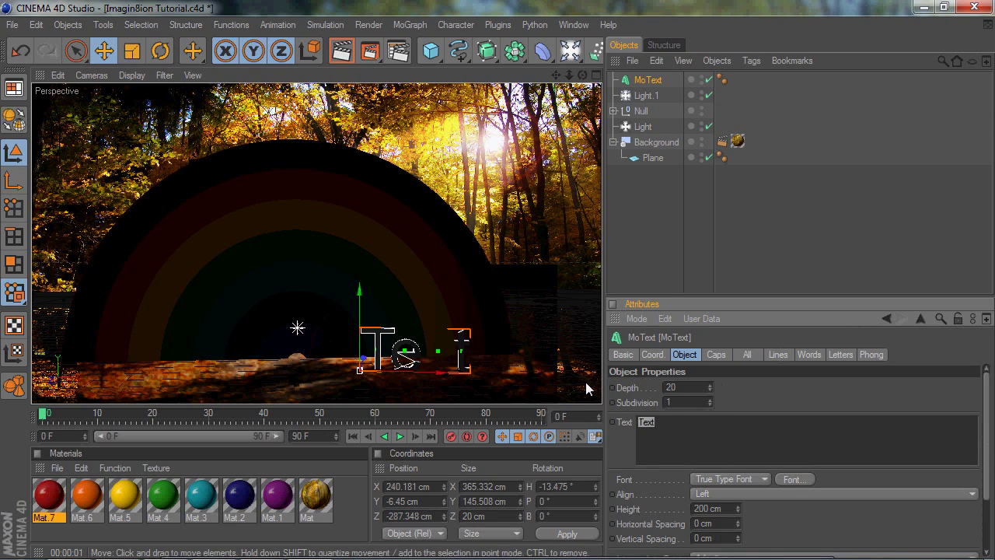
pyautogui.write('Imagin8ion')
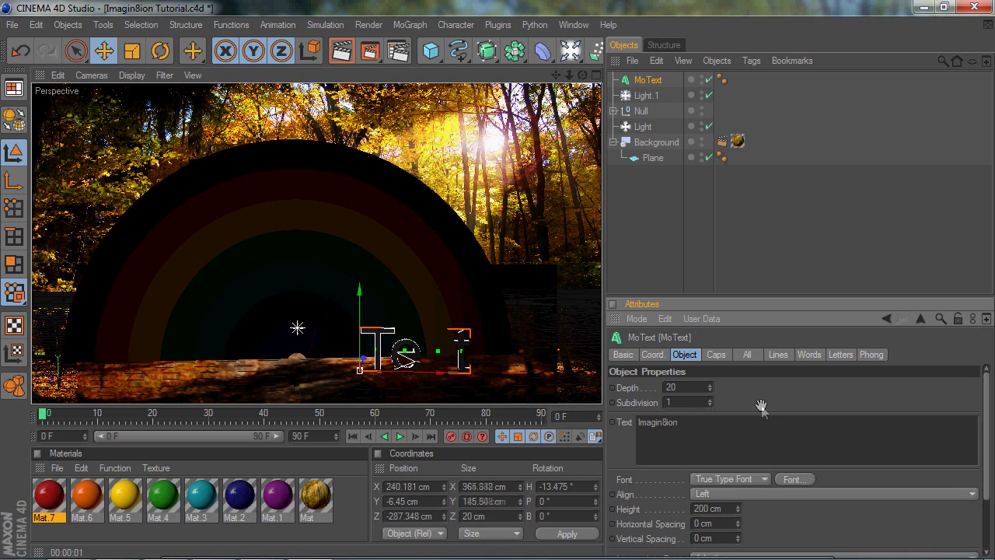
pyautogui.click(626, 191)
pyautogui.click(626, 191)
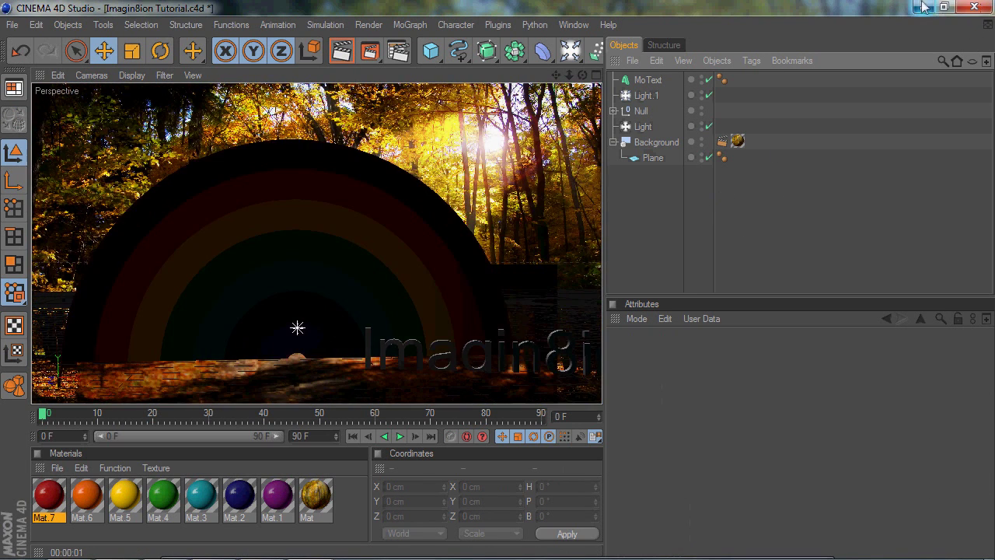
# - Switch to the desktop and open the Project Imagin8ion.c4d scene from the Imagin8ion folder in CinemaFourDee's Picture Manipulation folder
pyautogui.click(924, 7)
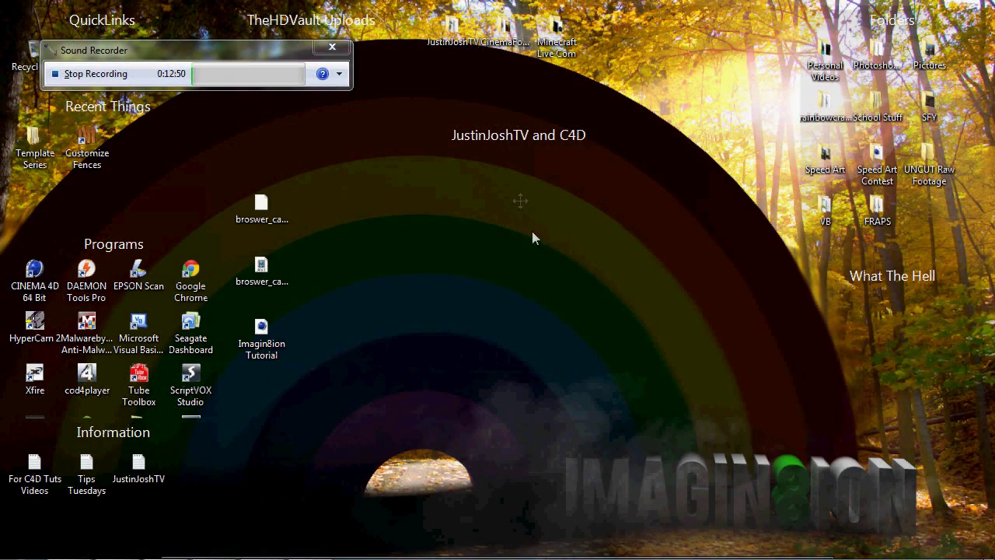
pyautogui.doubleClick(509, 31)
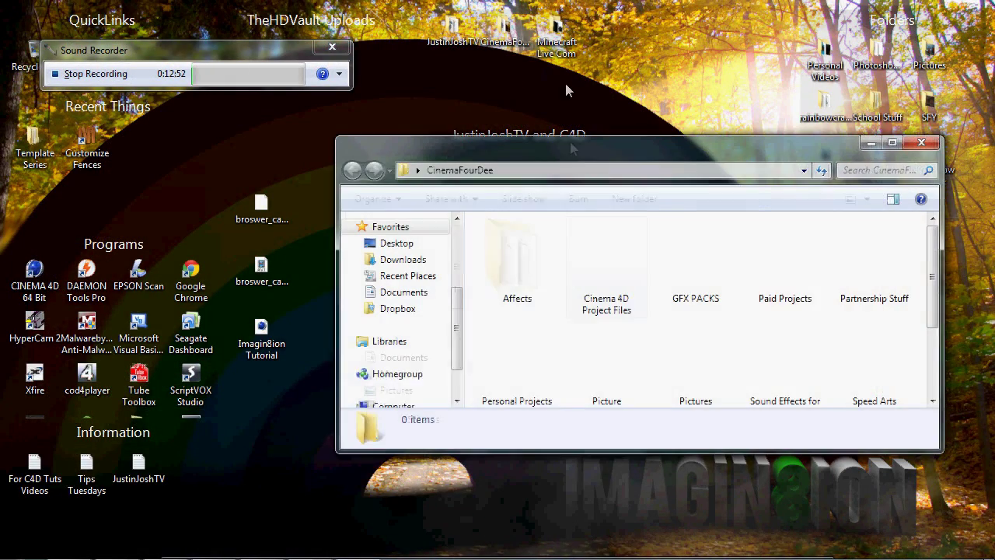
pyautogui.doubleClick(631, 345)
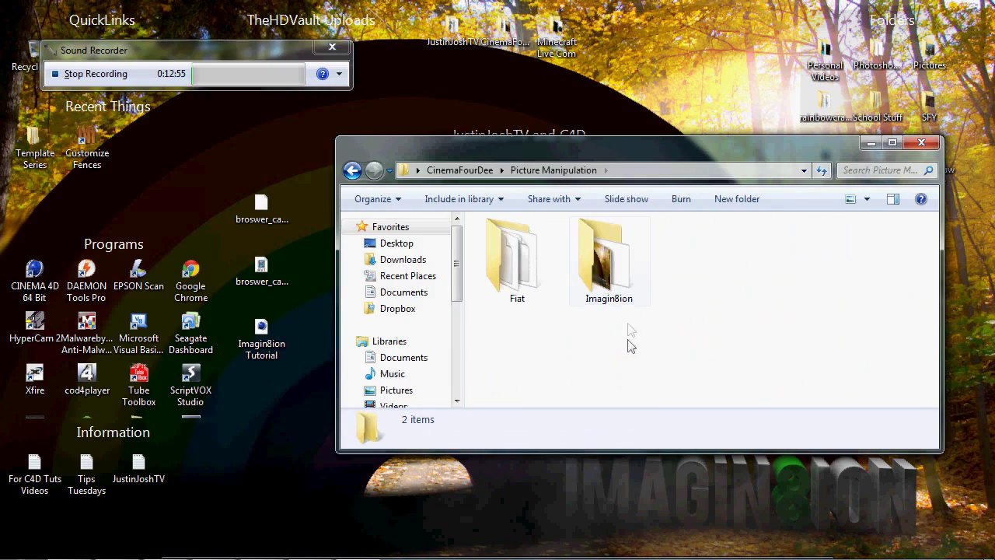
pyautogui.doubleClick(580, 261)
pyautogui.doubleClick(517, 360)
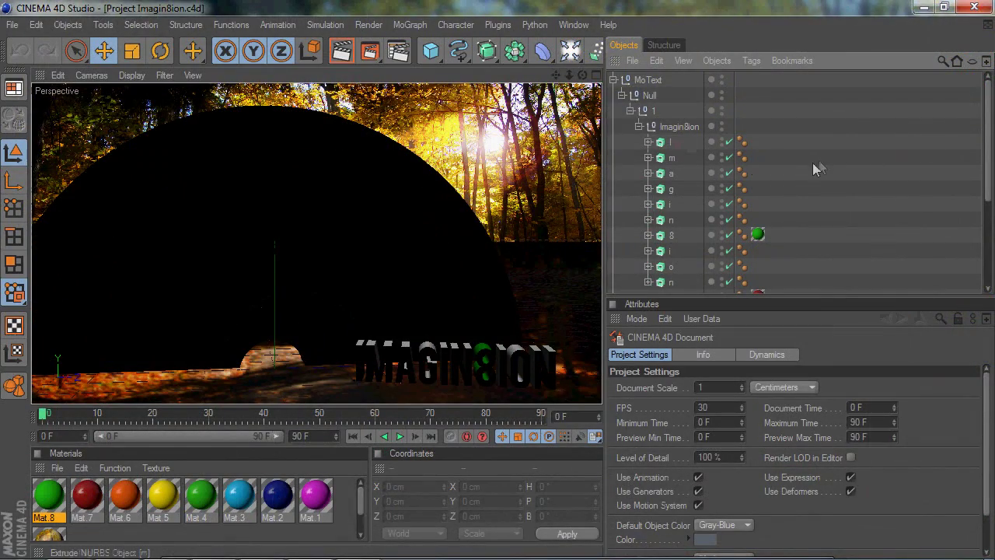
# - Collapse the MoText group and render the finished scene in the perspective view
pyautogui.click(614, 80)
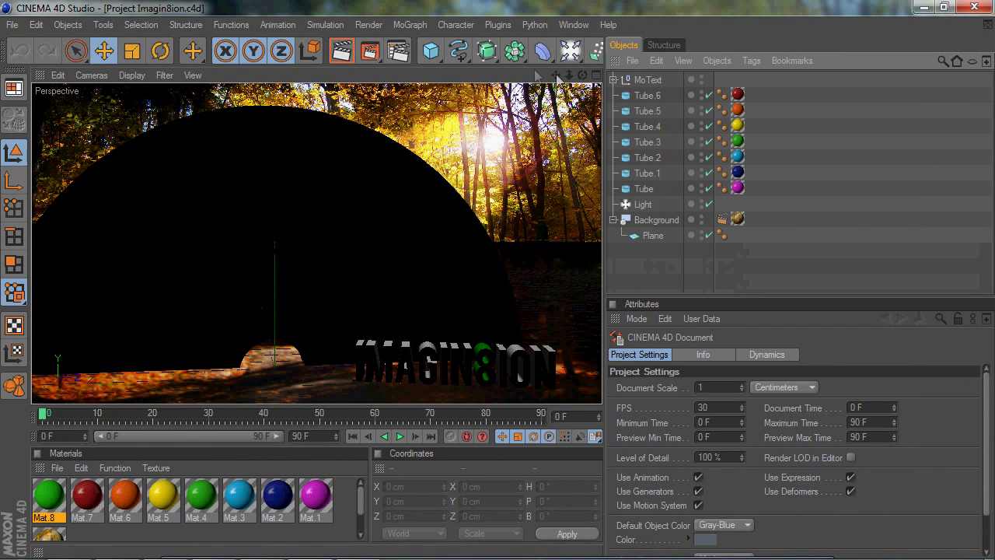
pyautogui.click(345, 52)
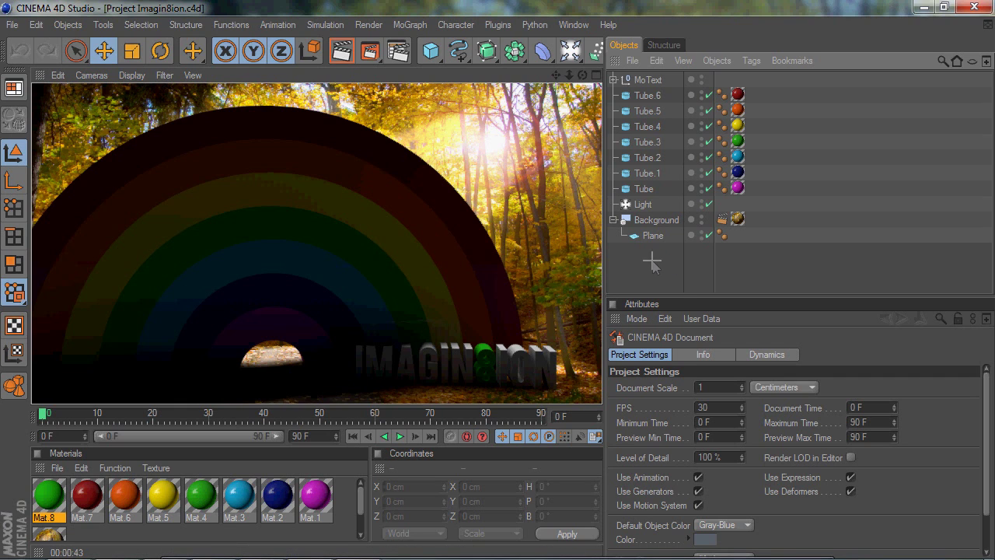
# - Examine the project's render settings, including the Ambient Occlusion and Global Illumination effects and the list of available effects, then close them
pyautogui.click(397, 51)
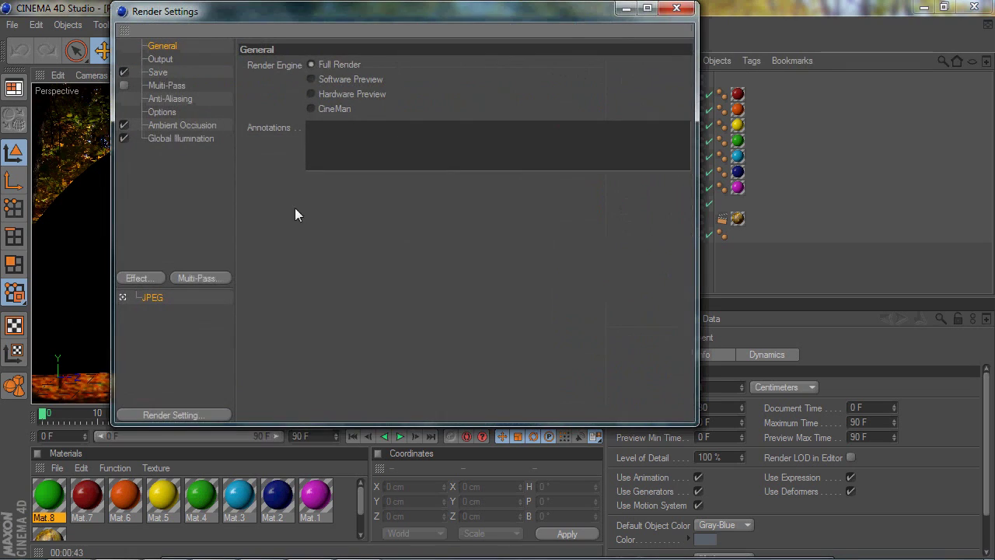
pyautogui.click(135, 278)
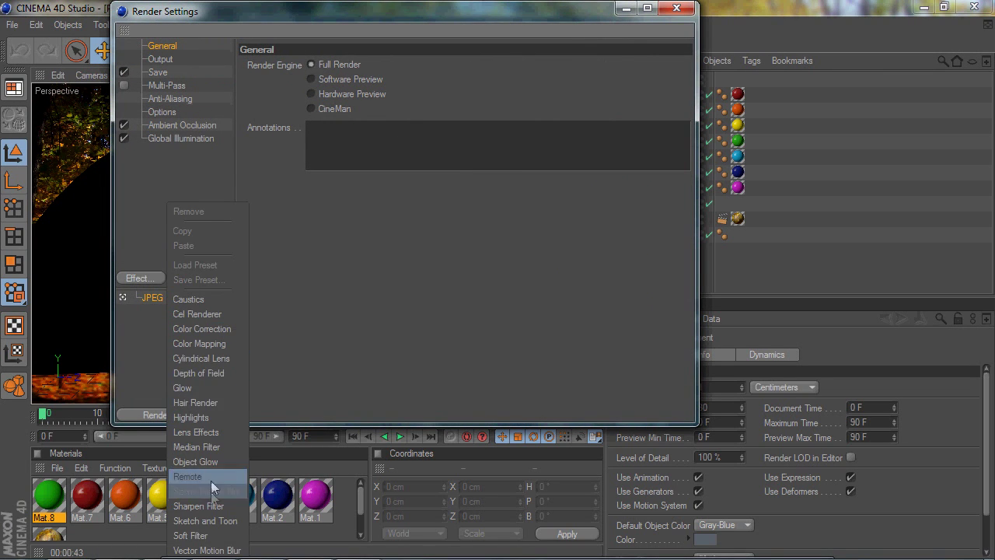
pyautogui.click(120, 181)
pyautogui.click(184, 125)
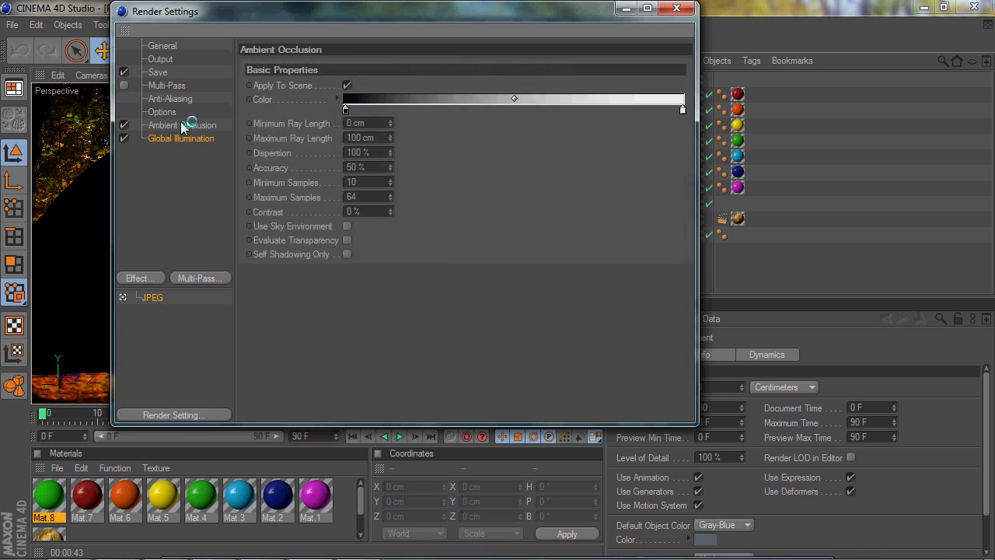
pyautogui.click(138, 278)
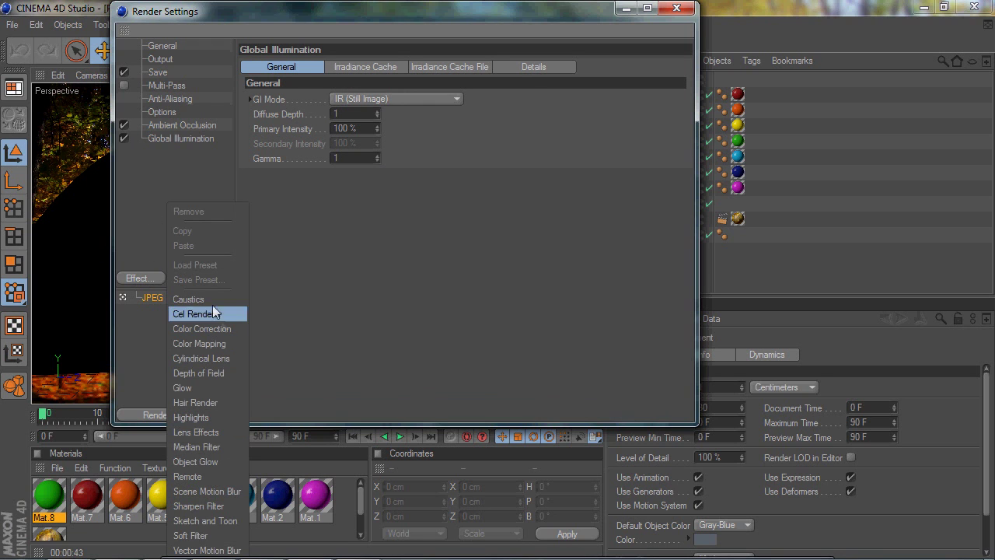
pyautogui.click(162, 157)
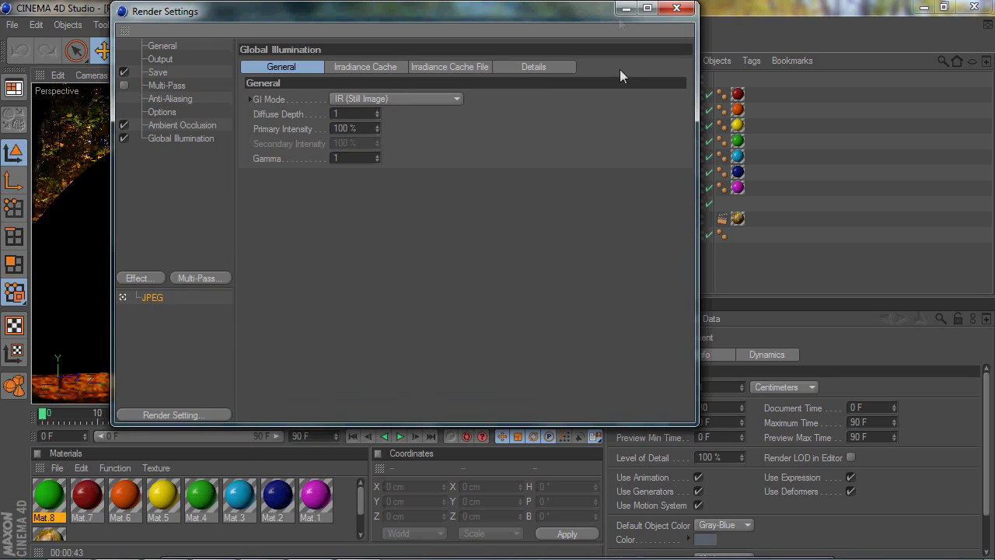
pyautogui.click(677, 8)
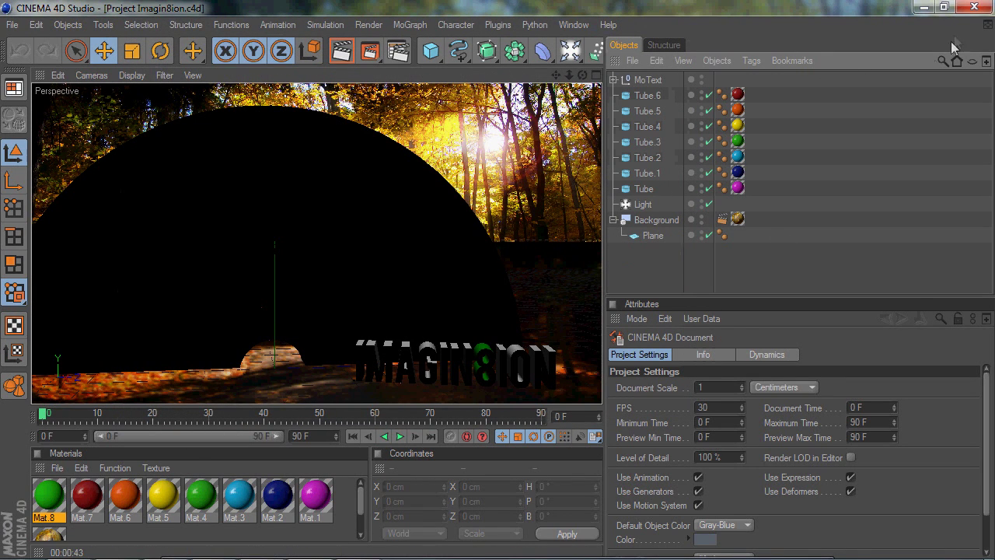
# - Quit CINEMA 4D, answer the save request for the tutorial project, and close the folder window
pyautogui.click(974, 7)
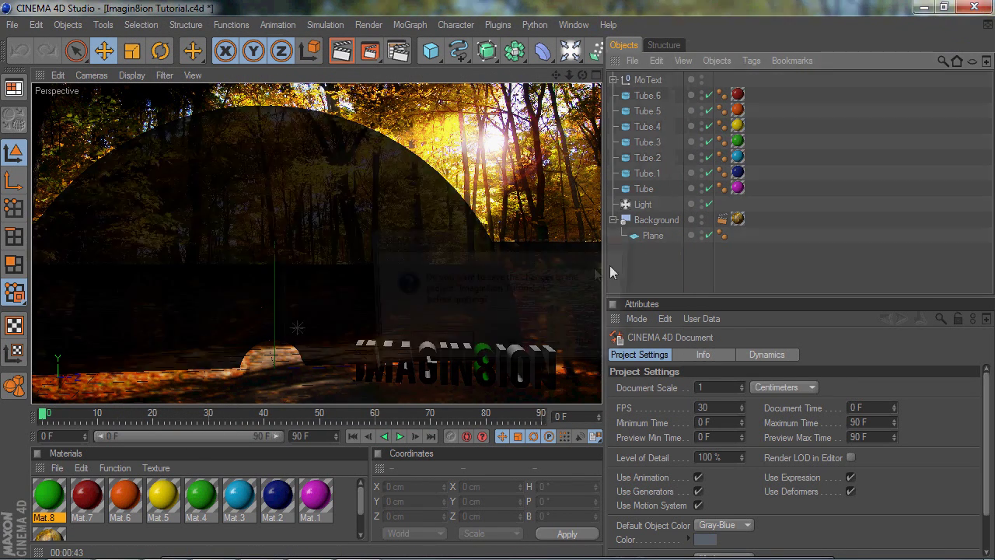
pyautogui.click(512, 347)
pyautogui.click(922, 144)
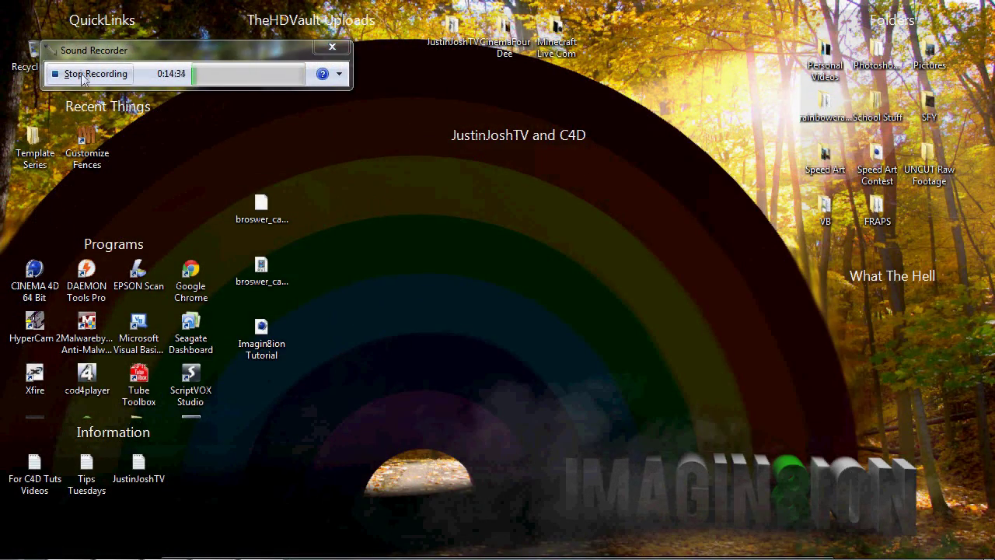